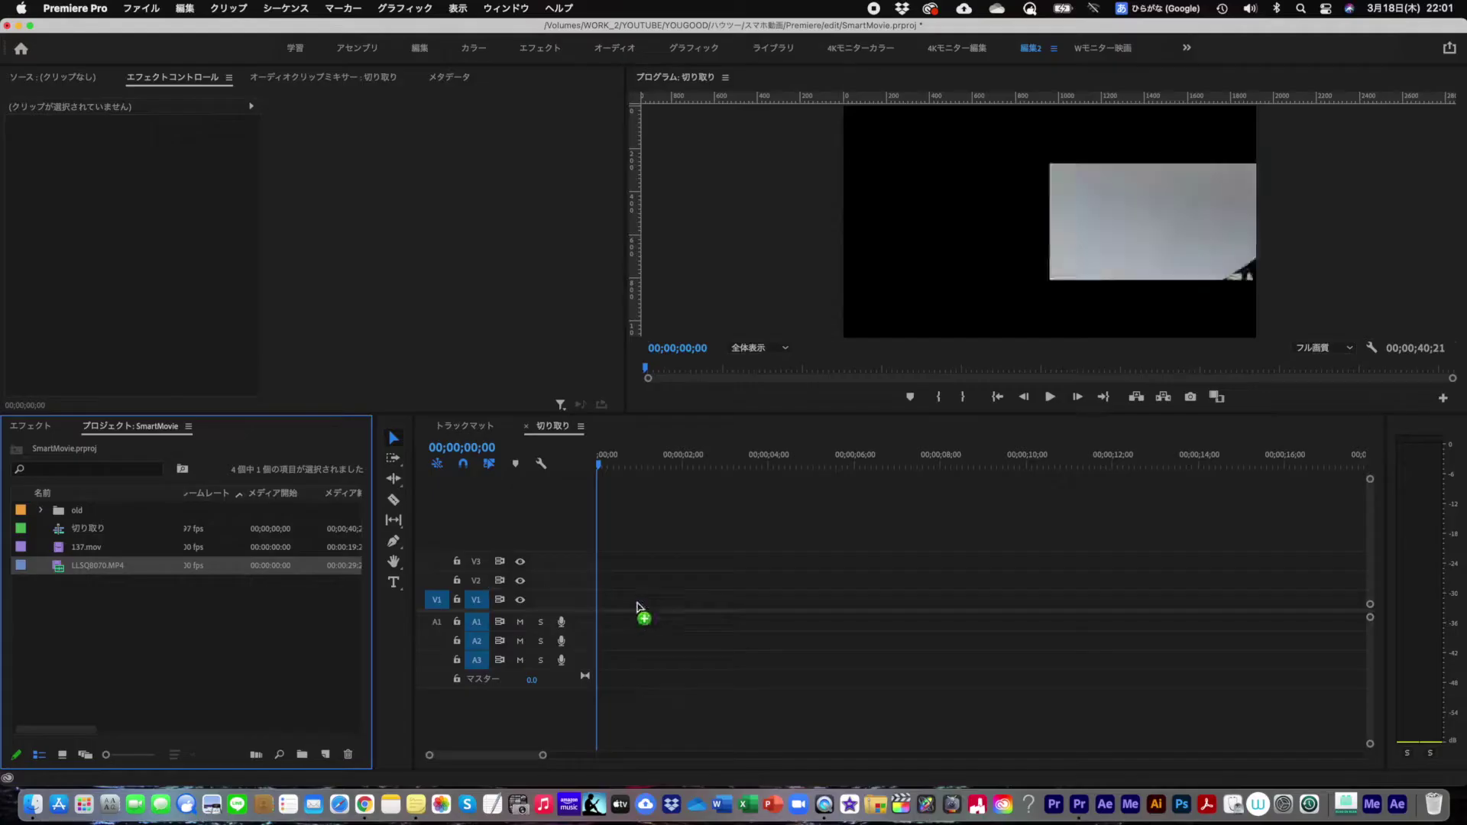
- Drag LLSQ8070.MP4 onto V1 of the empty 切り取り sequence timeline
{"action": "left_click_drag", "start_coordinate": [638, 609], "coordinate": [638, 603]}
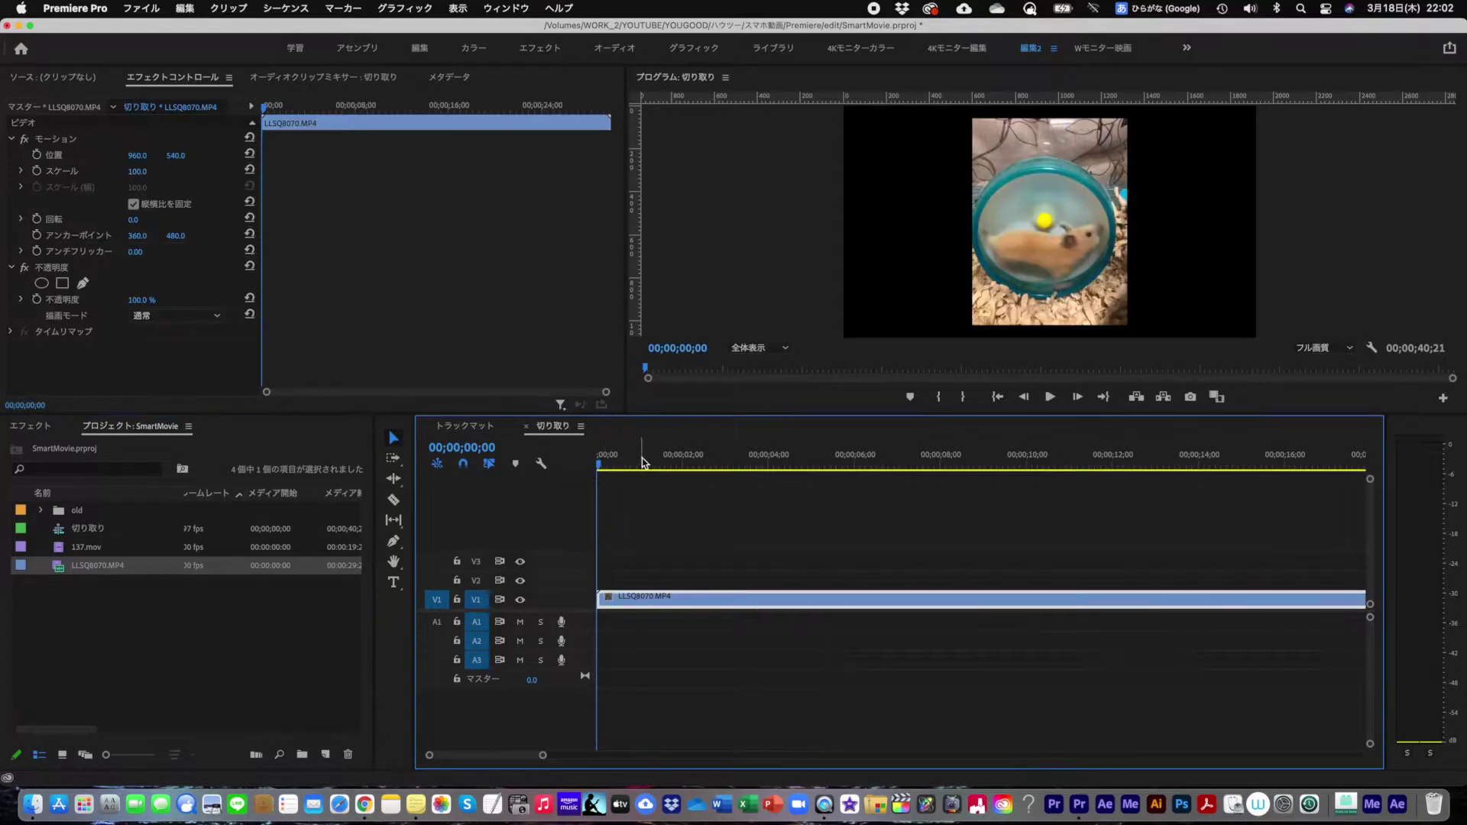
- Split the hamster clip at 00;00;03;10, delete the later piece, and select the remaining first part
{"action": "left_click_drag", "start_coordinate": [616, 464], "coordinate": [739, 465]}
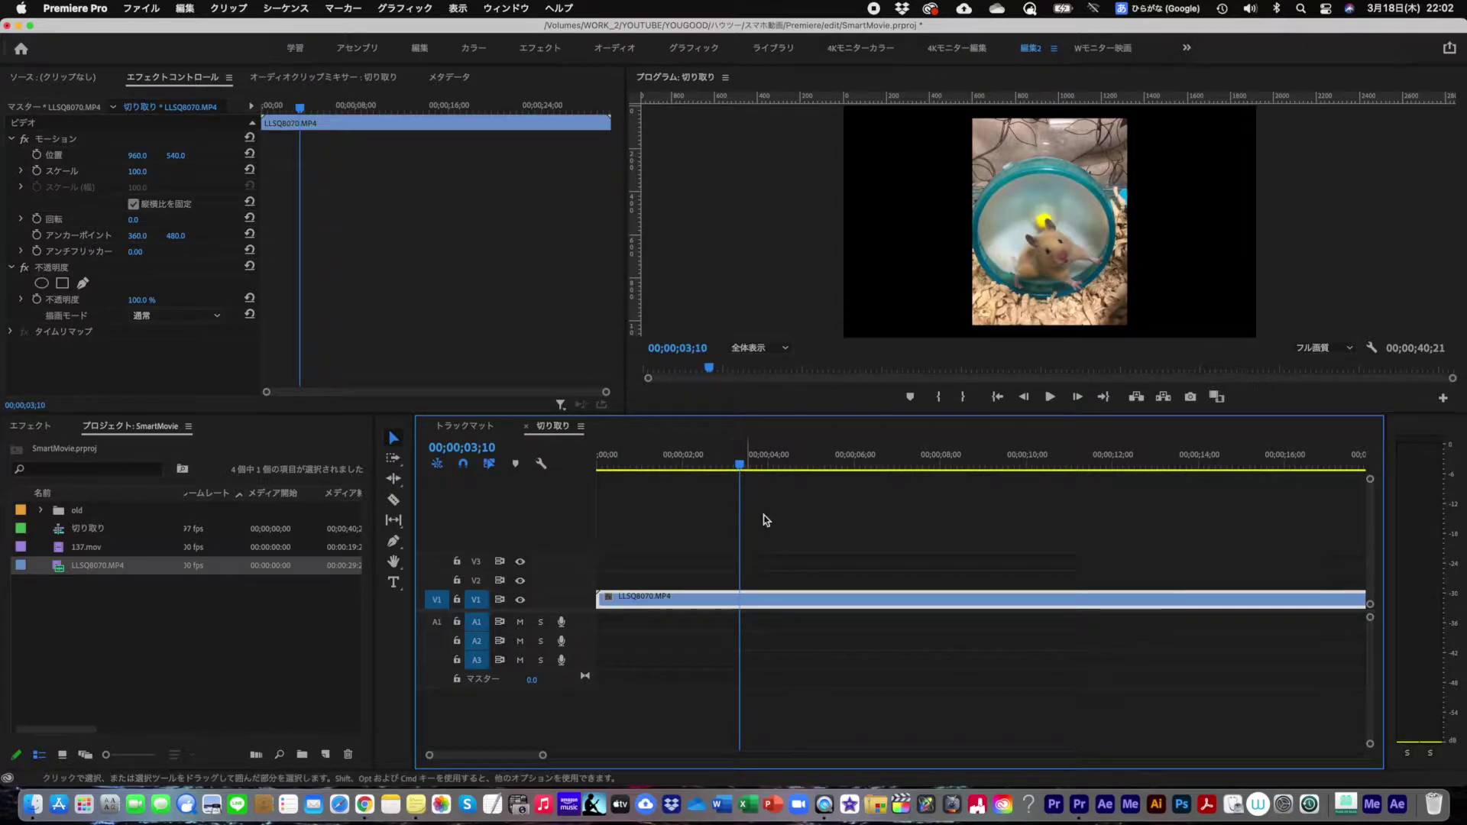
{"action": "key", "text": "super+k"}
{"action": "left_click", "coordinate": [778, 603]}
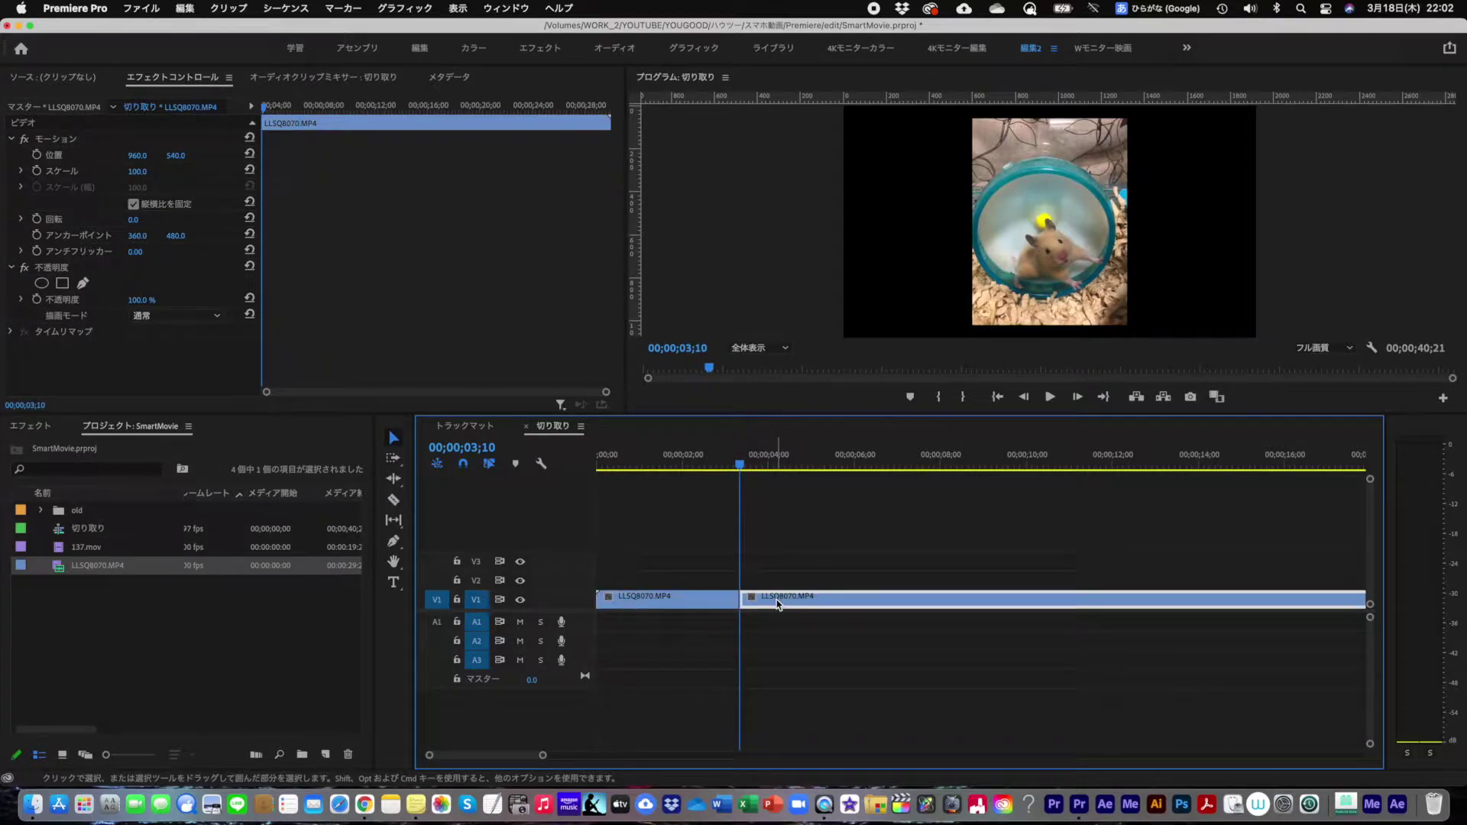
{"action": "key", "text": "Delete"}
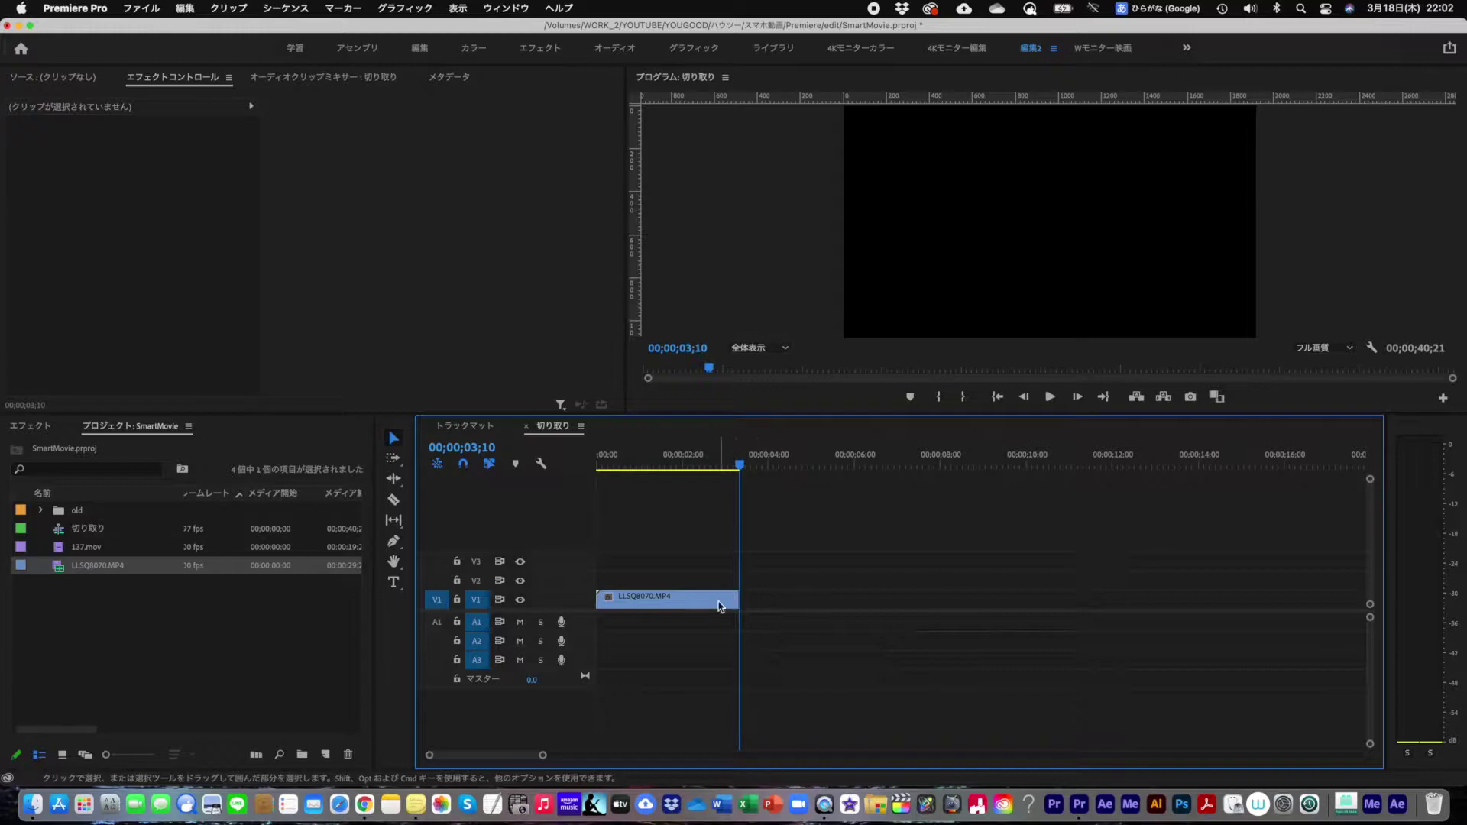
{"action": "left_click", "coordinate": [720, 605]}
- Load the hamster clip in the Source Monitor and start Export Frame on the 00;00;03;10 frame
{"action": "double_click", "coordinate": [718, 605]}
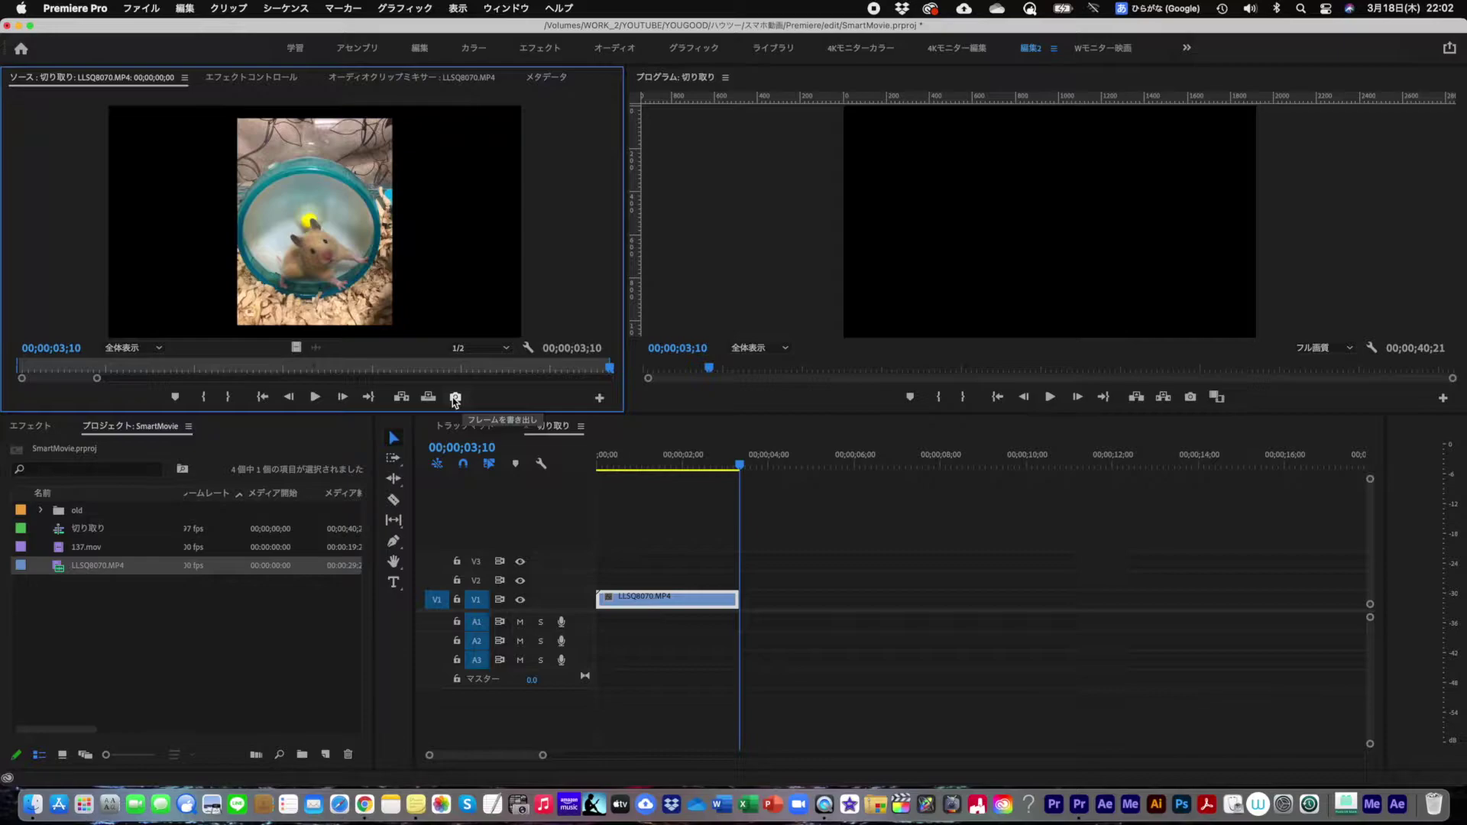
{"action": "left_click", "coordinate": [599, 399]}
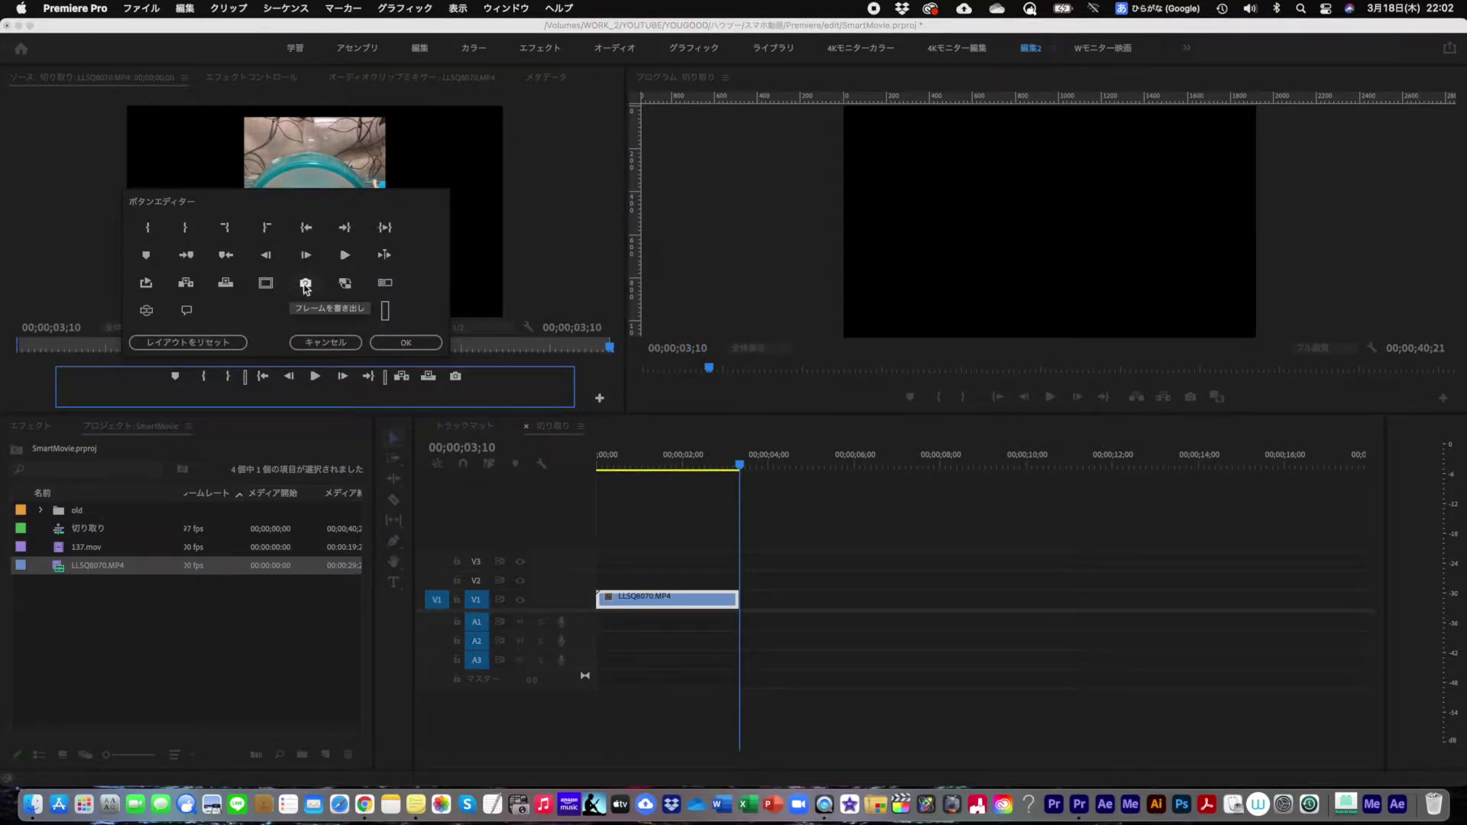
{"action": "left_click_drag", "start_coordinate": [305, 286], "coordinate": [306, 292]}
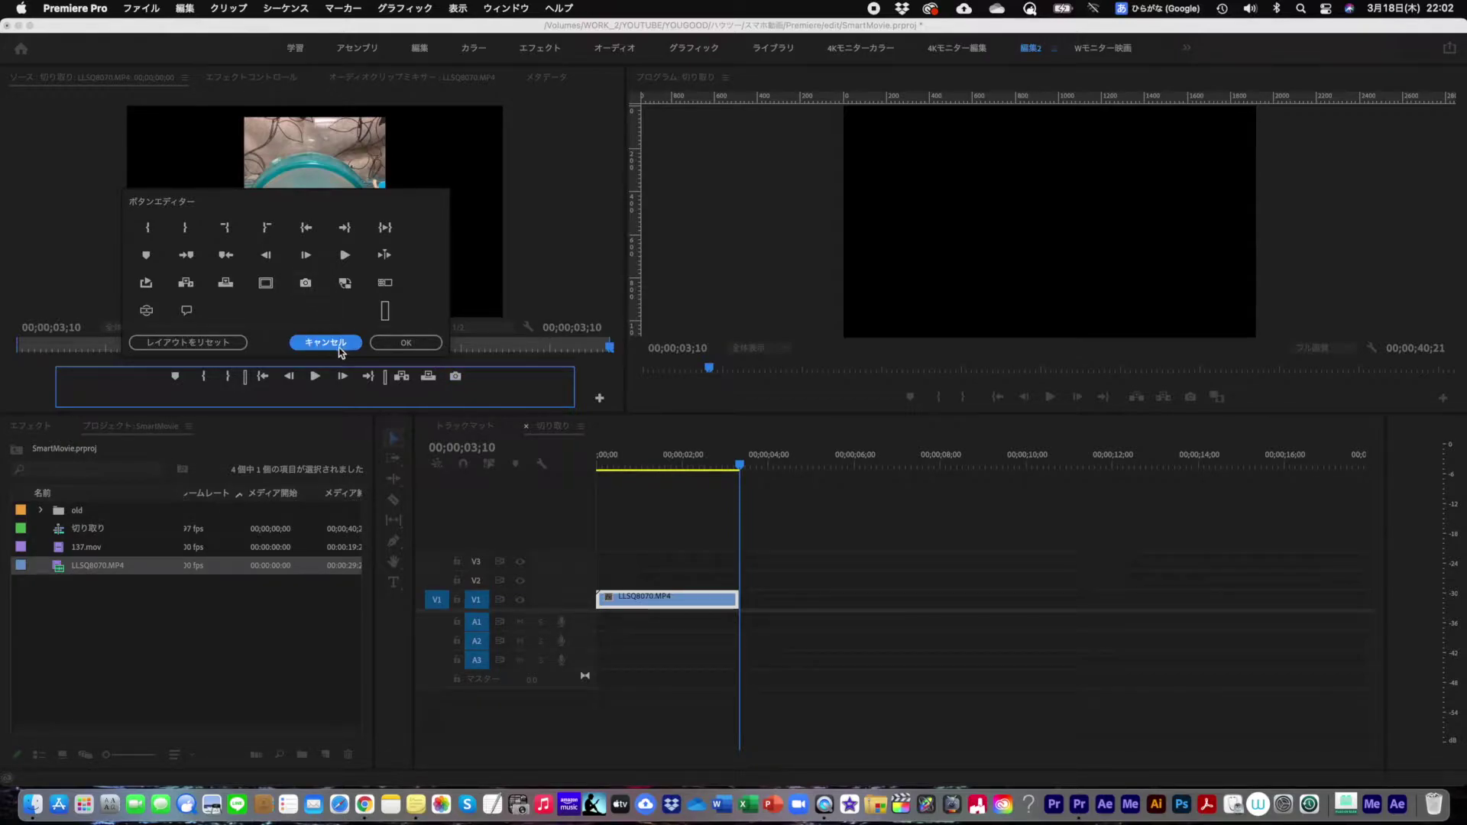
{"action": "left_click", "coordinate": [339, 349]}
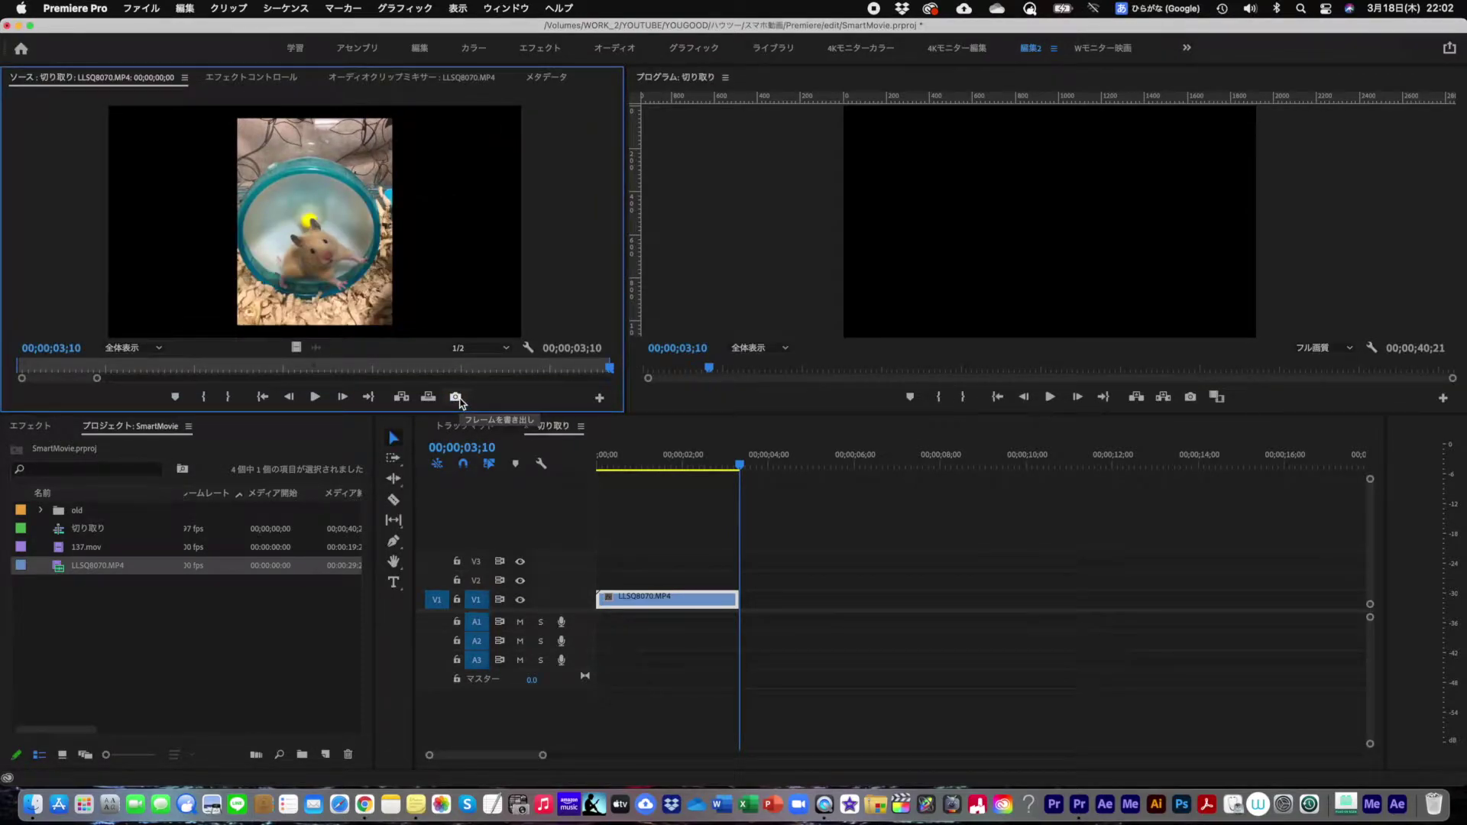
{"action": "left_click", "coordinate": [457, 399]}
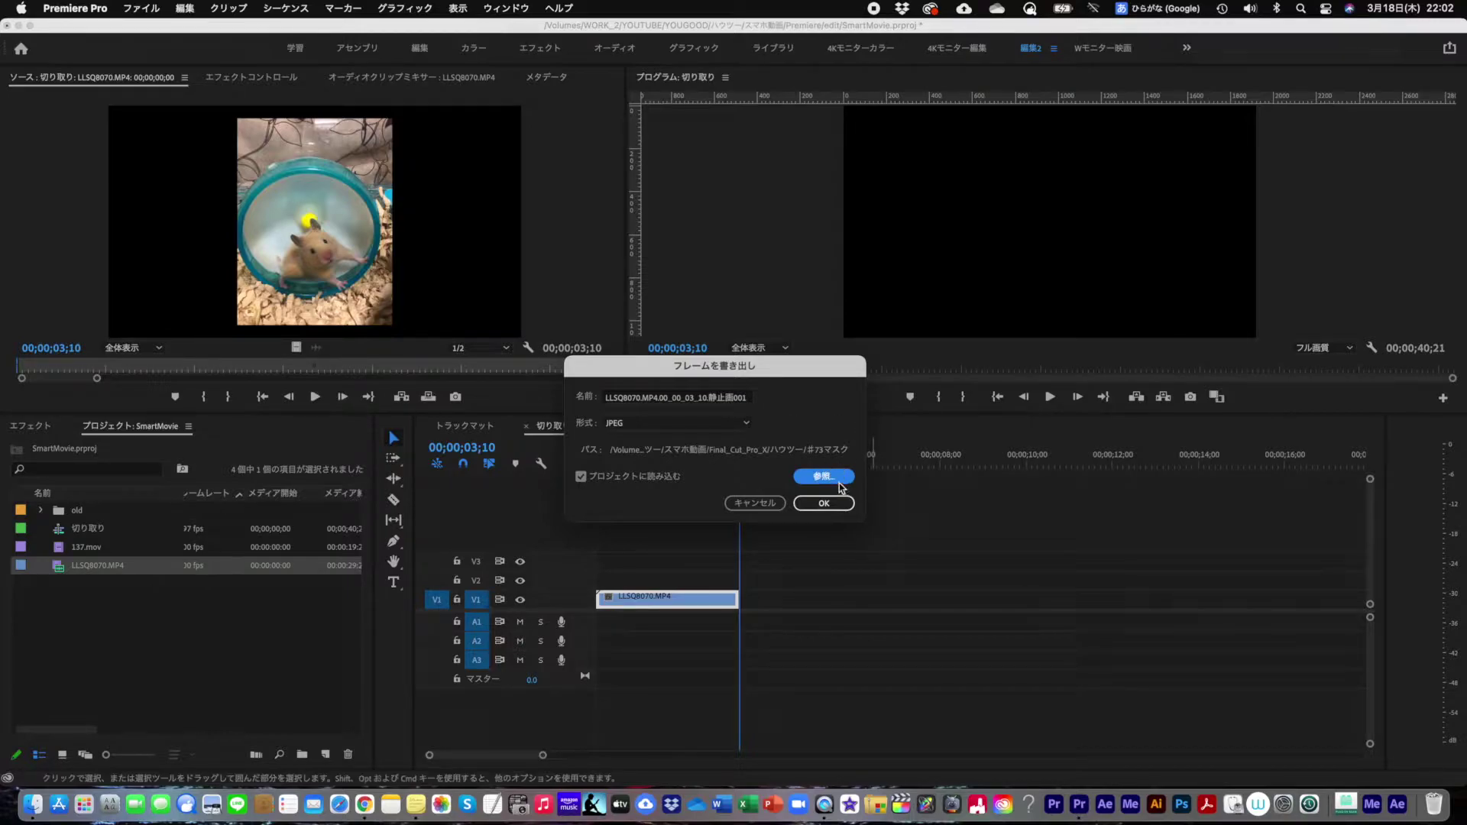
- Save the still as JPEG 'フリーズ1' in the #73マスク folder with Import into Project checked
{"action": "left_click", "coordinate": [831, 478]}
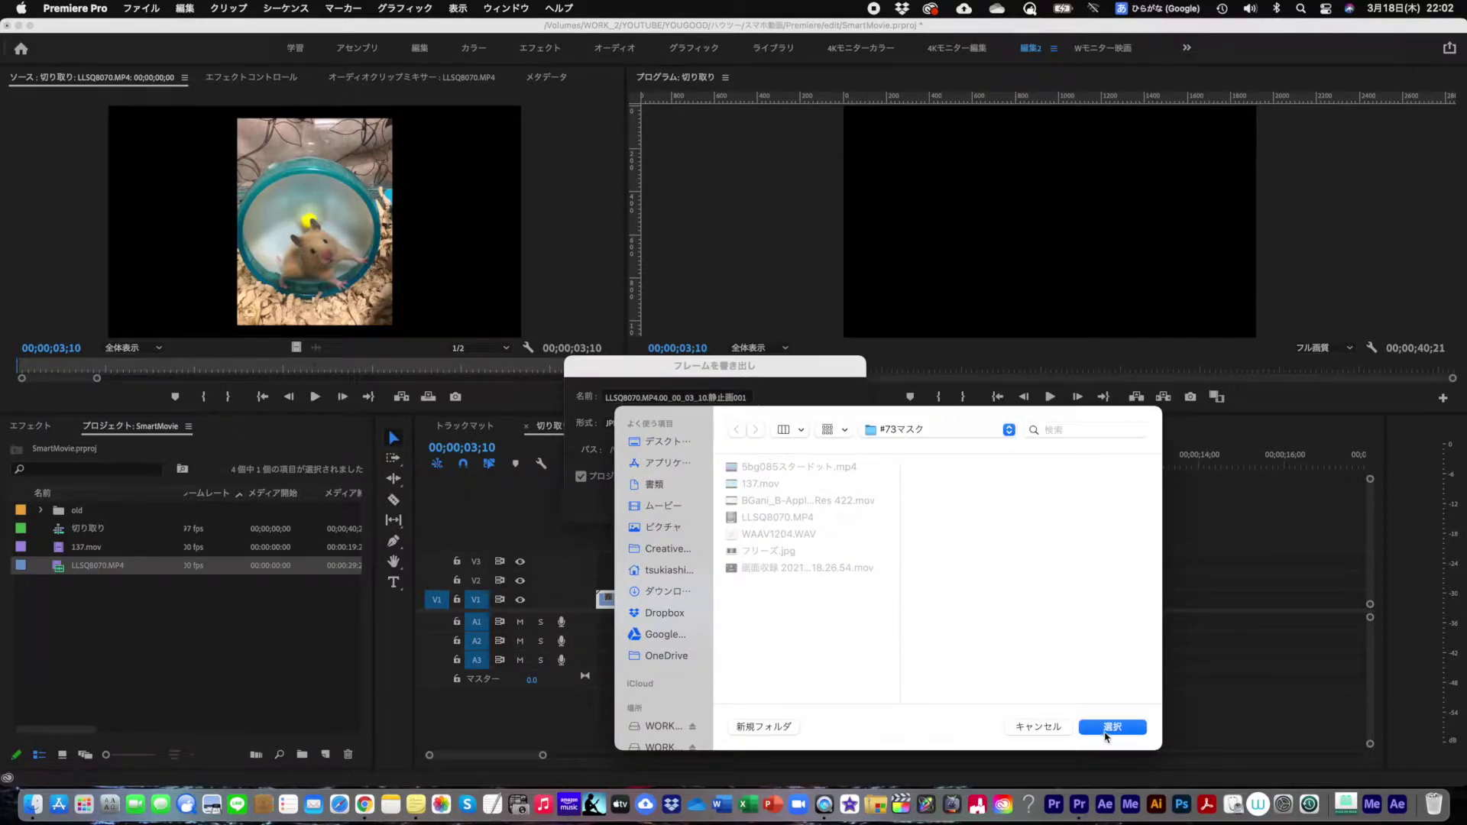
{"action": "left_click", "coordinate": [1108, 731]}
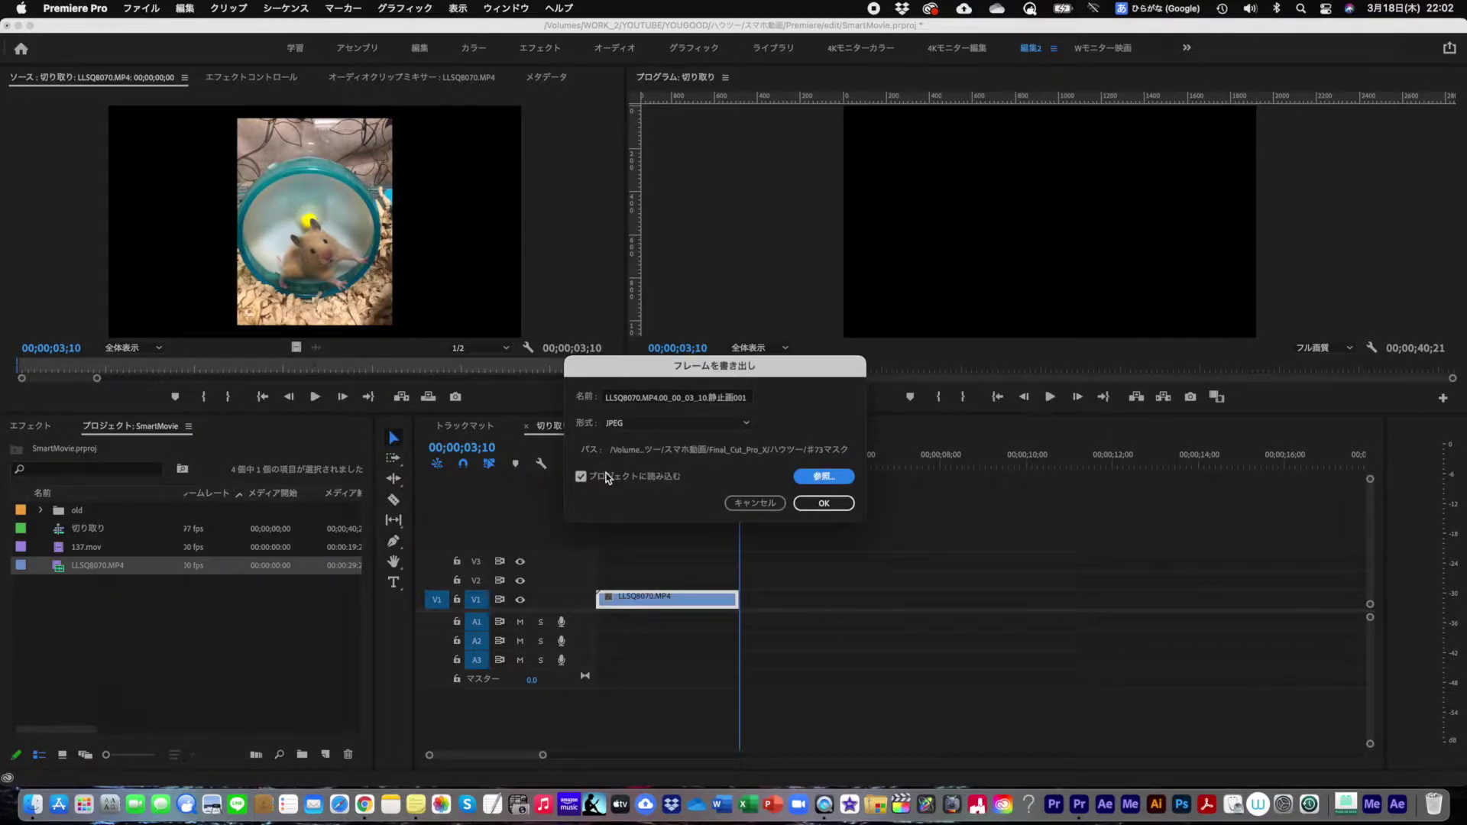
{"action": "triple_click", "coordinate": [682, 405]}
{"action": "type", "text": "ふりーず"}
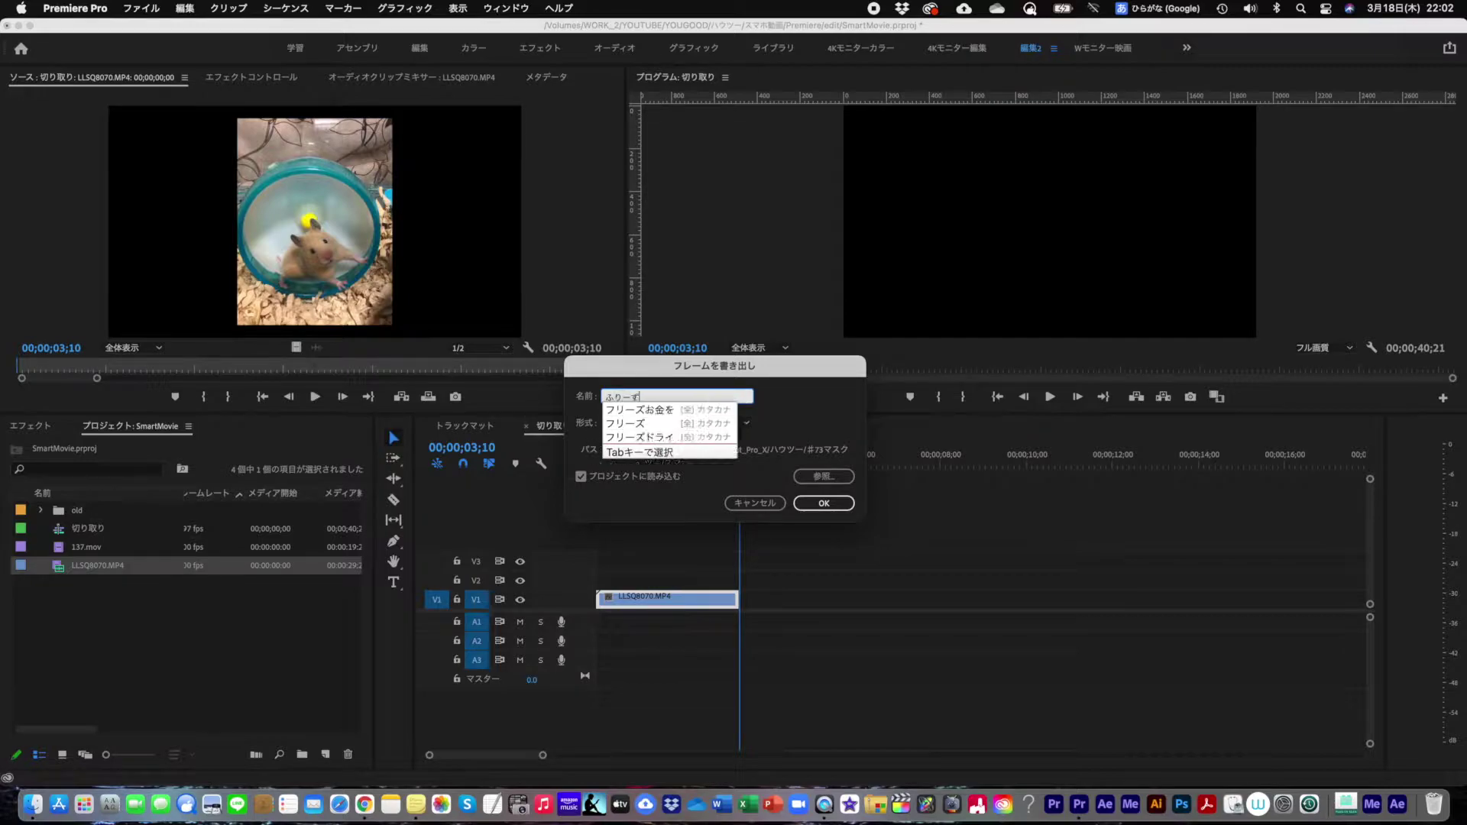
{"action": "key", "text": "space"}
{"action": "key", "text": "Return"}
{"action": "key", "text": "Eisu_toggle"}
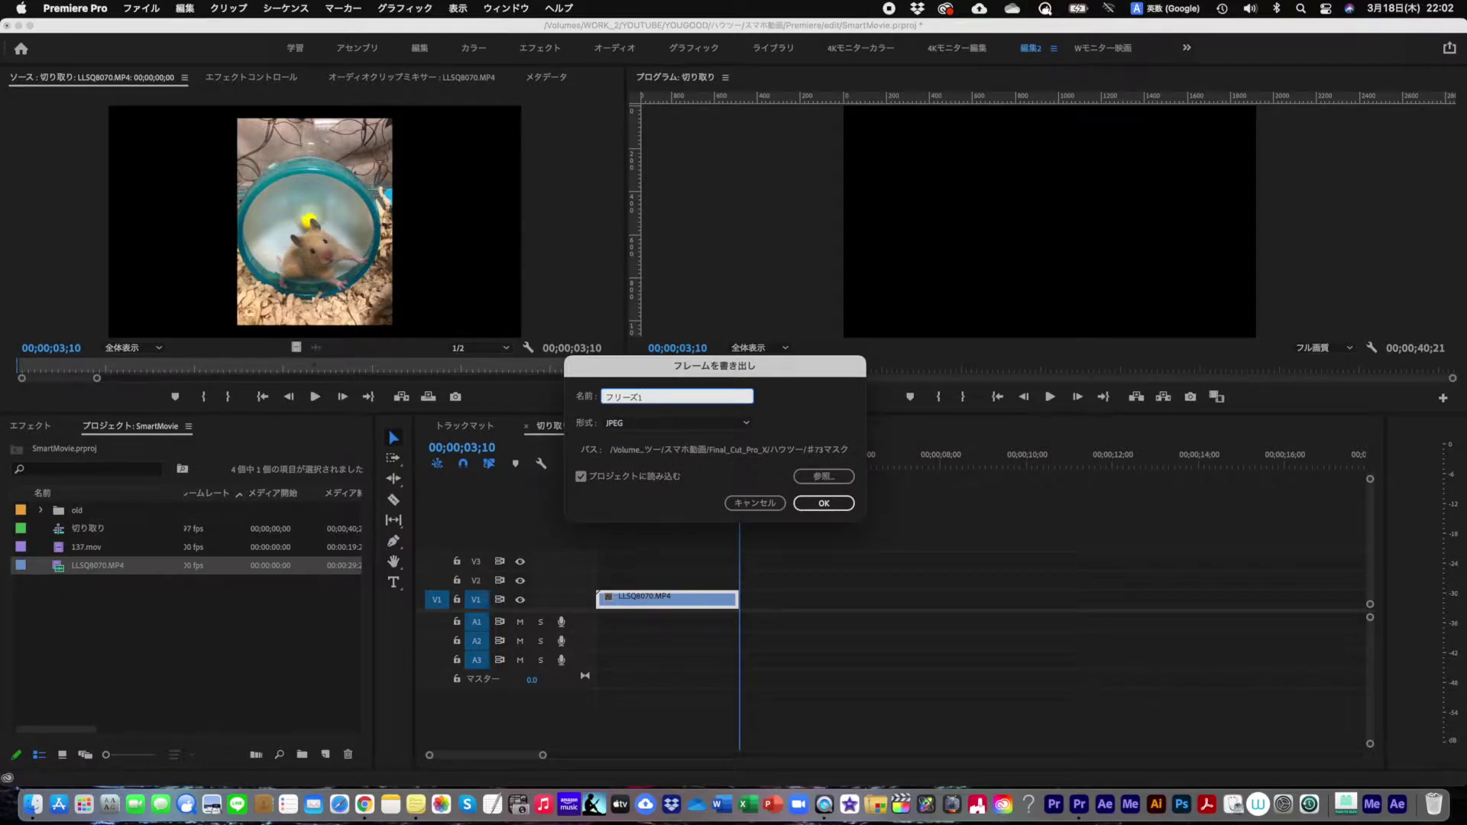
{"action": "key", "text": "Return"}
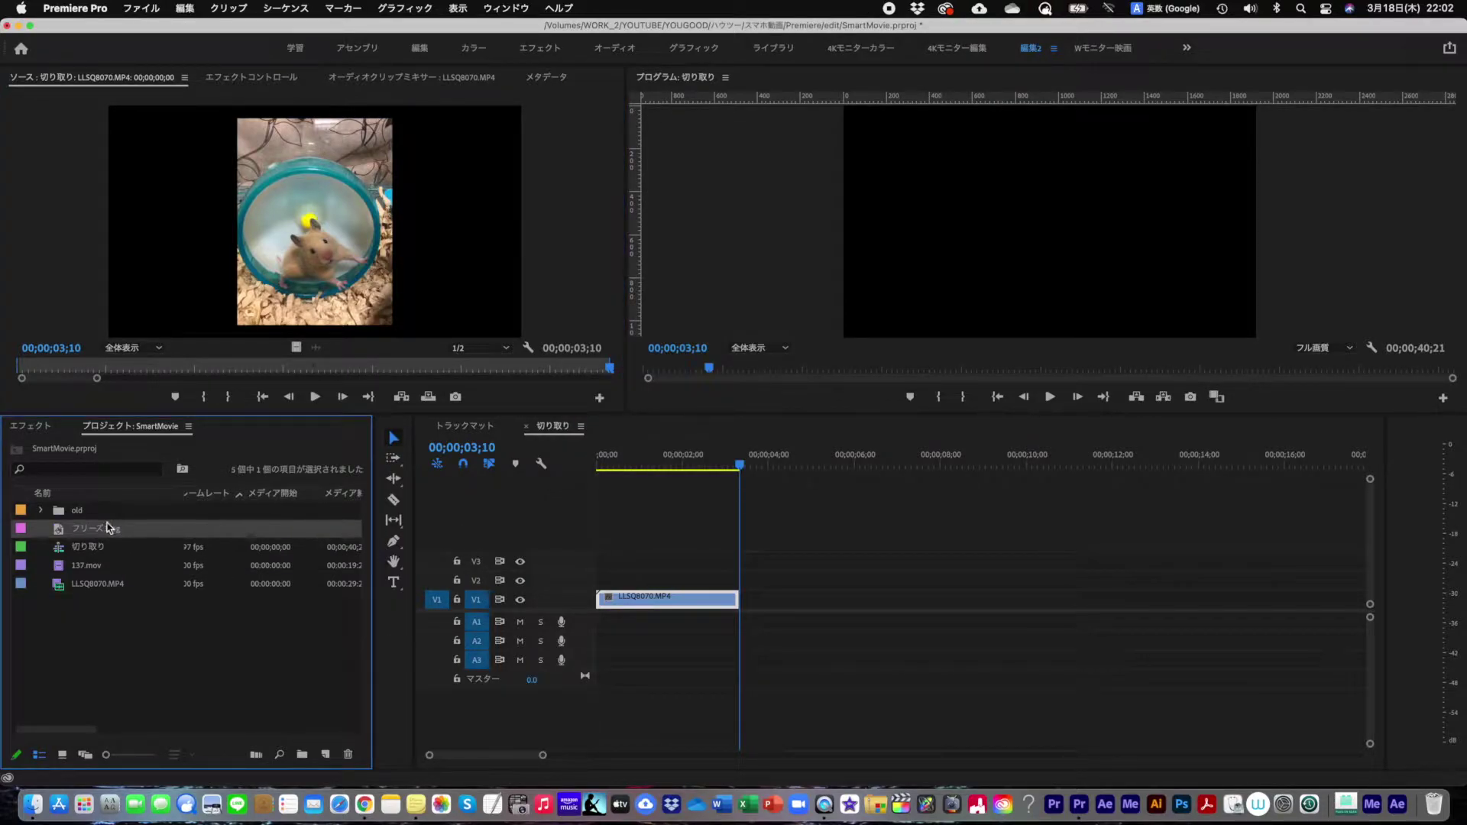
- Put フリーズ1.jpg on V1 right after the hamster clip, play it back, and enlarge the monitors
{"action": "left_click_drag", "start_coordinate": [85, 531], "coordinate": [745, 611]}
{"action": "key", "text": "space"}
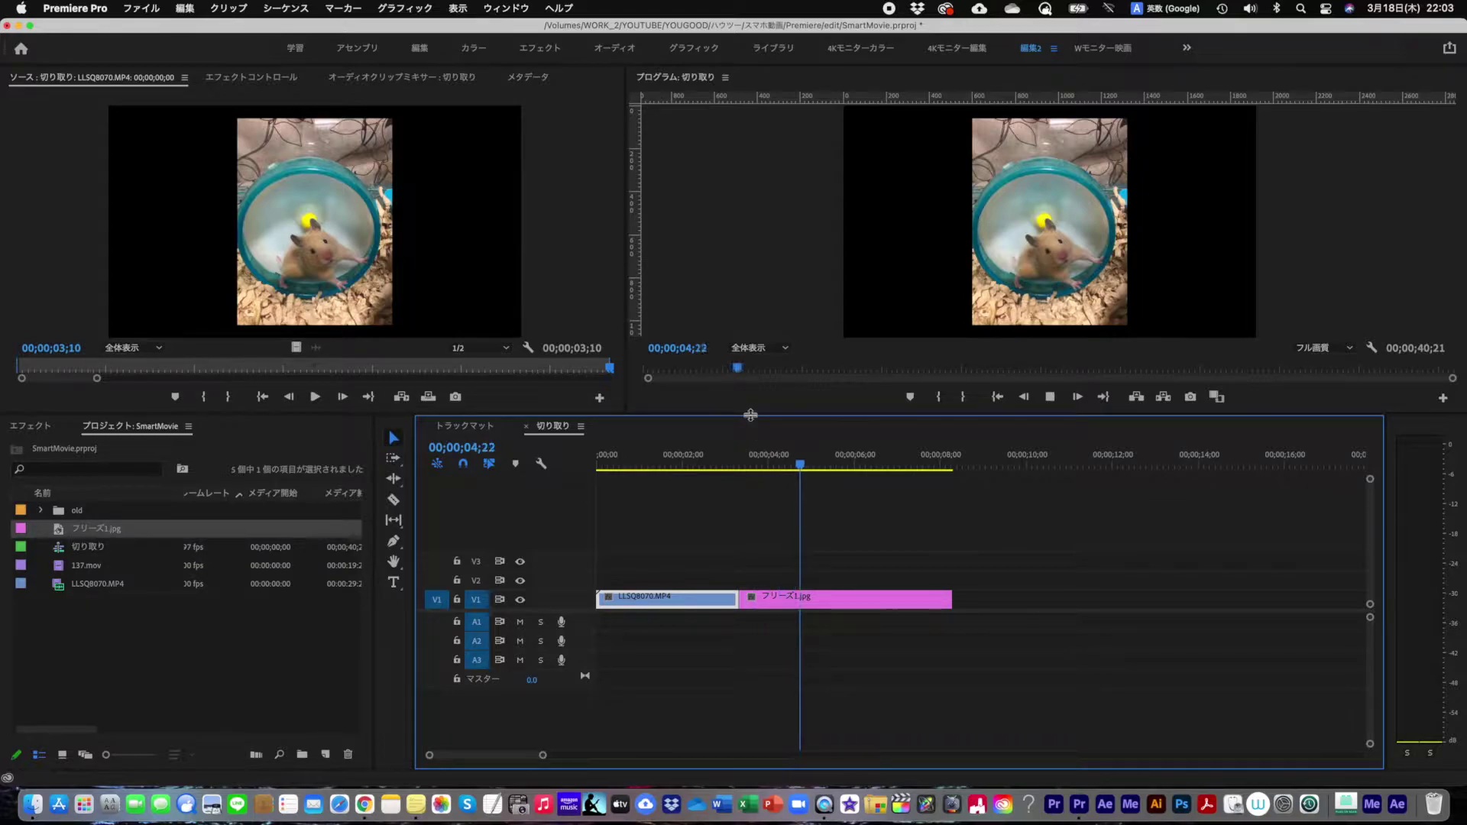
{"action": "key", "text": "space"}
{"action": "left_click_drag", "start_coordinate": [750, 414], "coordinate": [751, 529]}
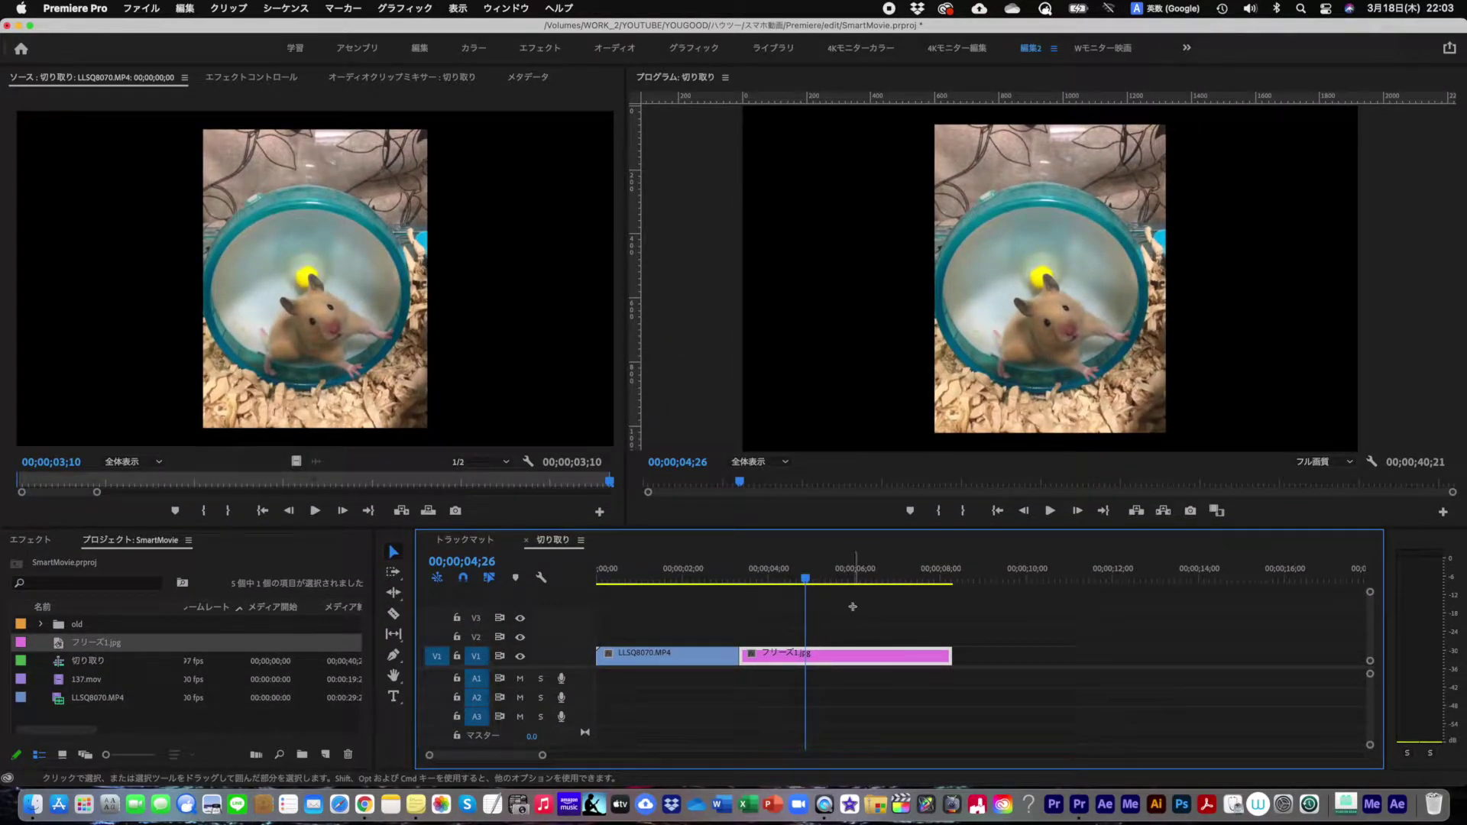
{"action": "left_click", "coordinate": [267, 78]}
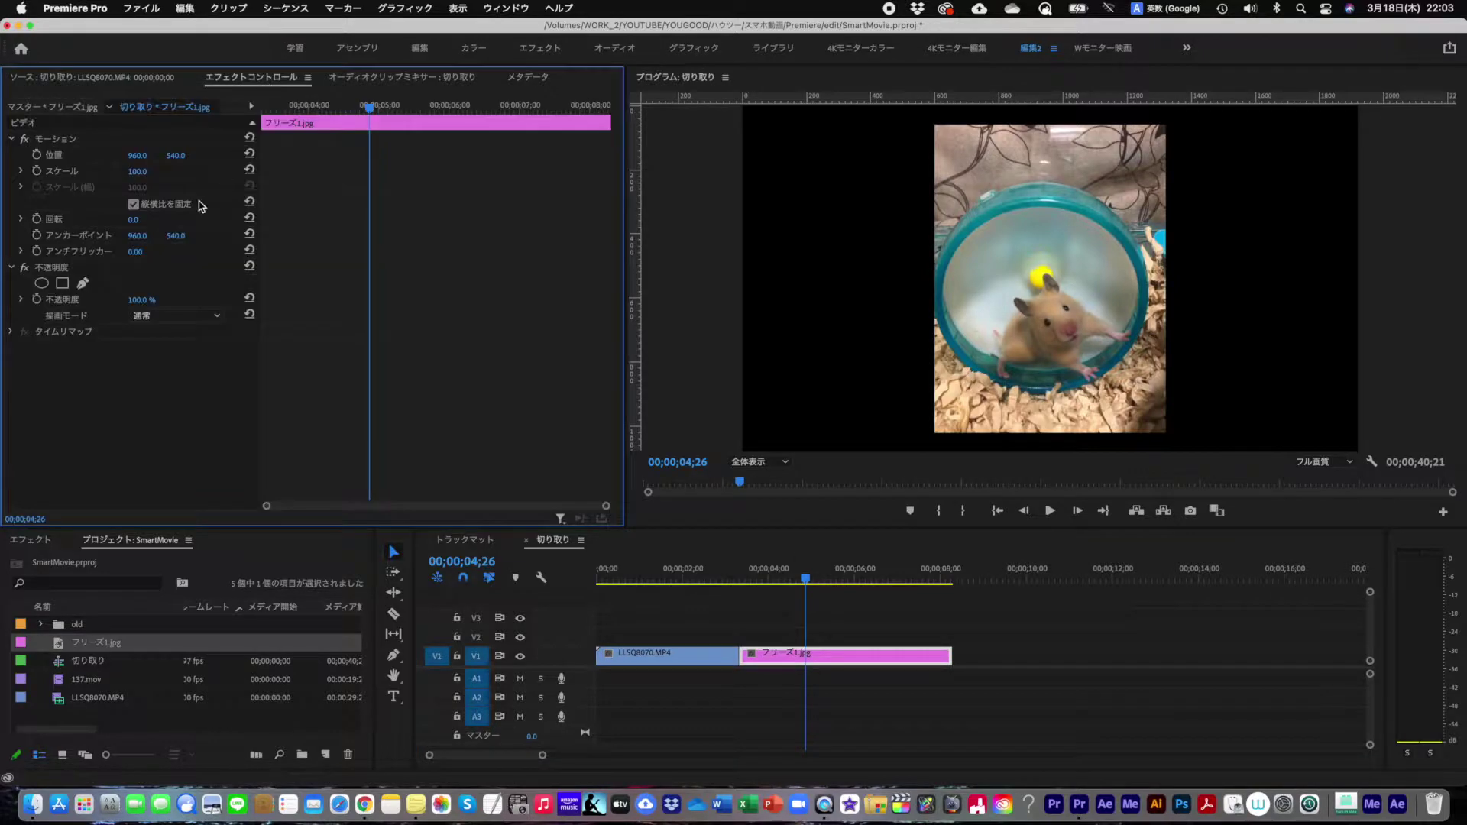
- Add a pen mask under the still's Opacity and zoom the Program monitor to 400%
{"action": "left_click", "coordinate": [62, 283]}
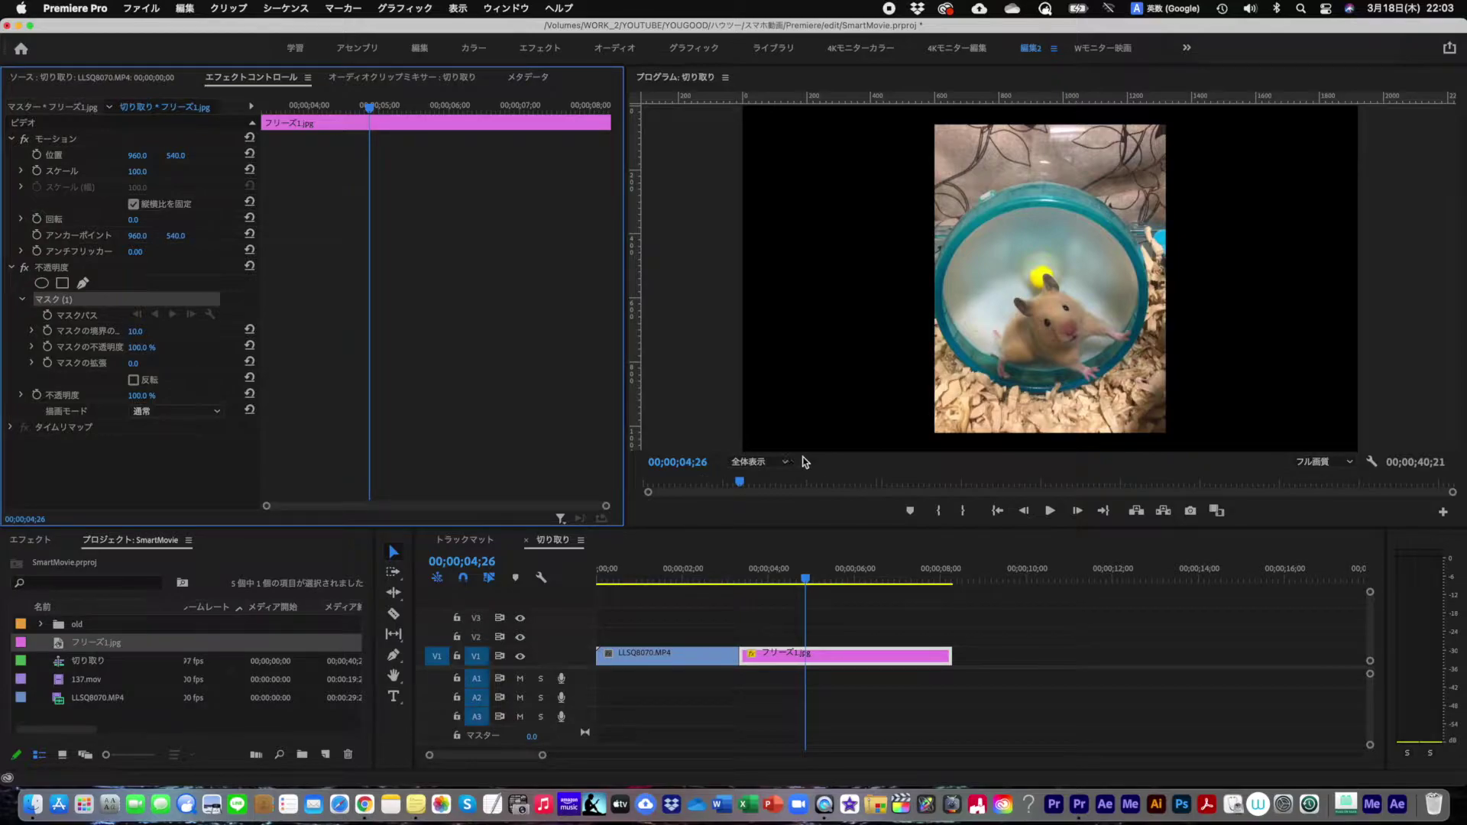
{"action": "left_click", "coordinate": [771, 462]}
{"action": "left_click", "coordinate": [755, 615]}
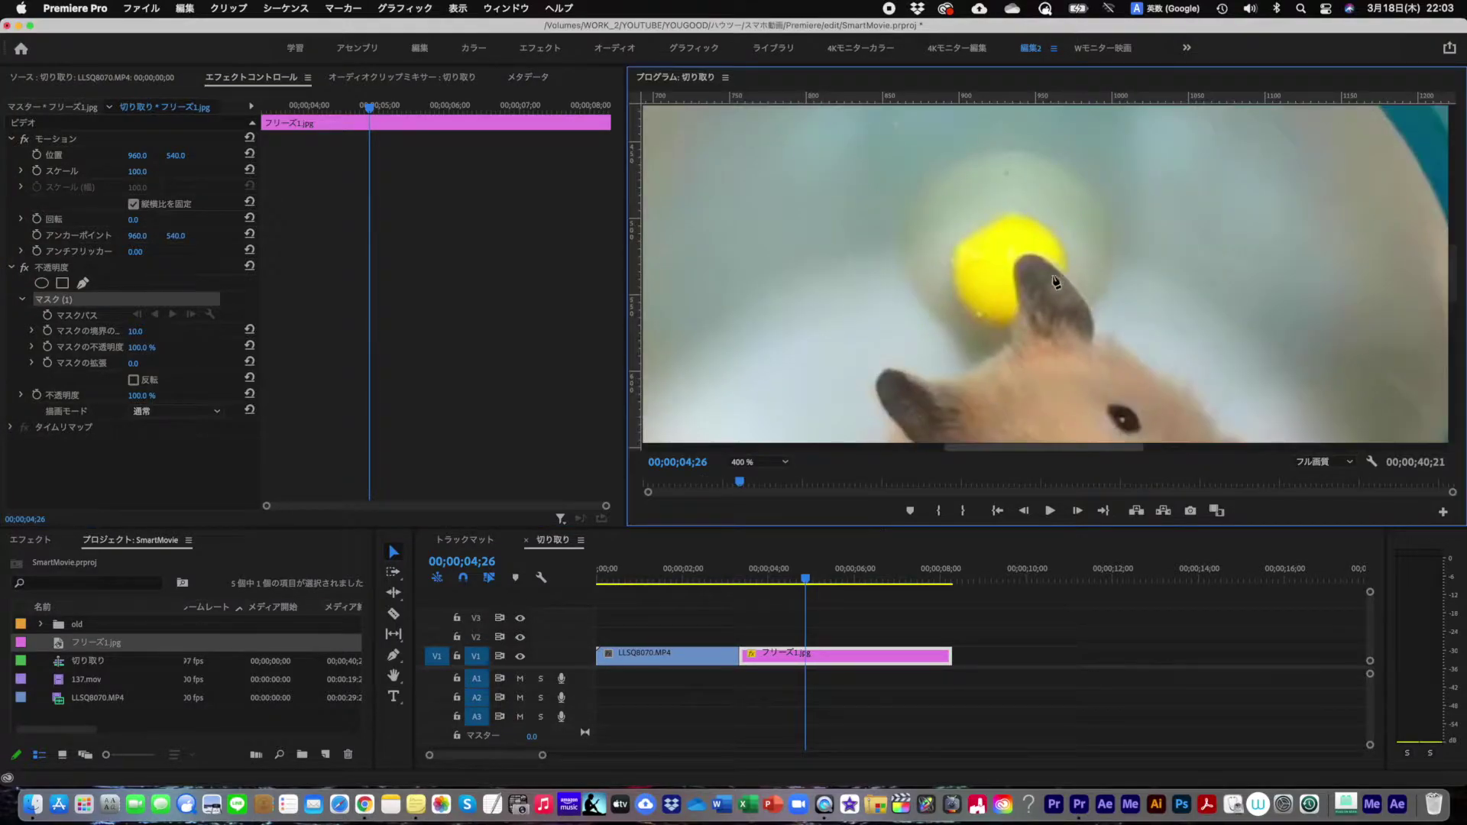
{"action": "scroll", "coordinate": [1132, 232], "scroll_direction": "down", "scroll_amount": 5}
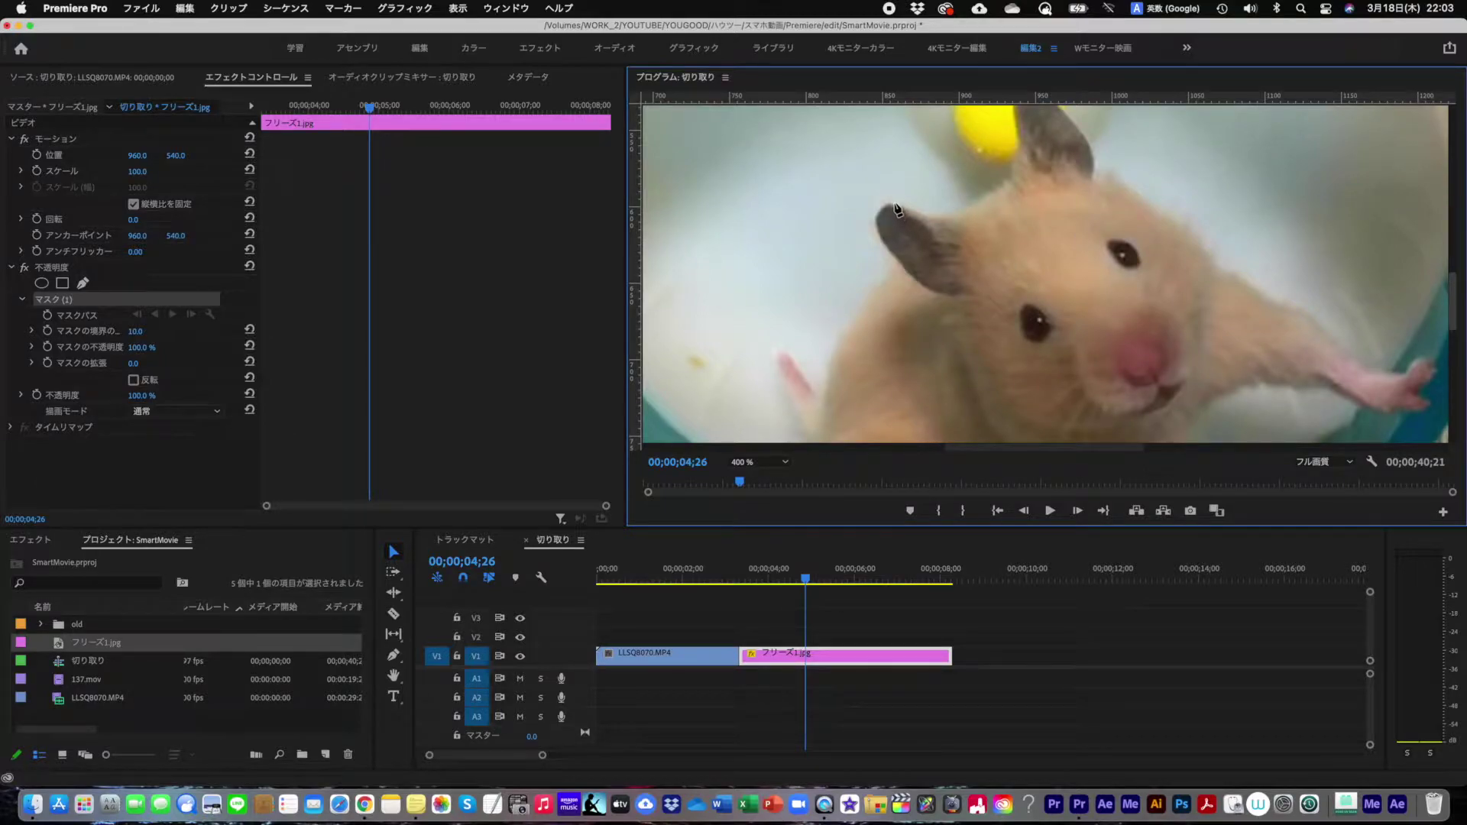
- Trace mask points along the top of the hamster's head to the right ear's base
{"action": "left_click", "coordinate": [919, 209]}
{"action": "left_click", "coordinate": [944, 216]}
{"action": "left_click", "coordinate": [972, 207]}
{"action": "left_click", "coordinate": [994, 188]}
{"action": "left_click", "coordinate": [1010, 167]}
- Trace the mask up the right ear's near edge to its tip, fitting points onto the edge
{"action": "left_click_drag", "start_coordinate": [1450, 325], "coordinate": [1438, 270]}
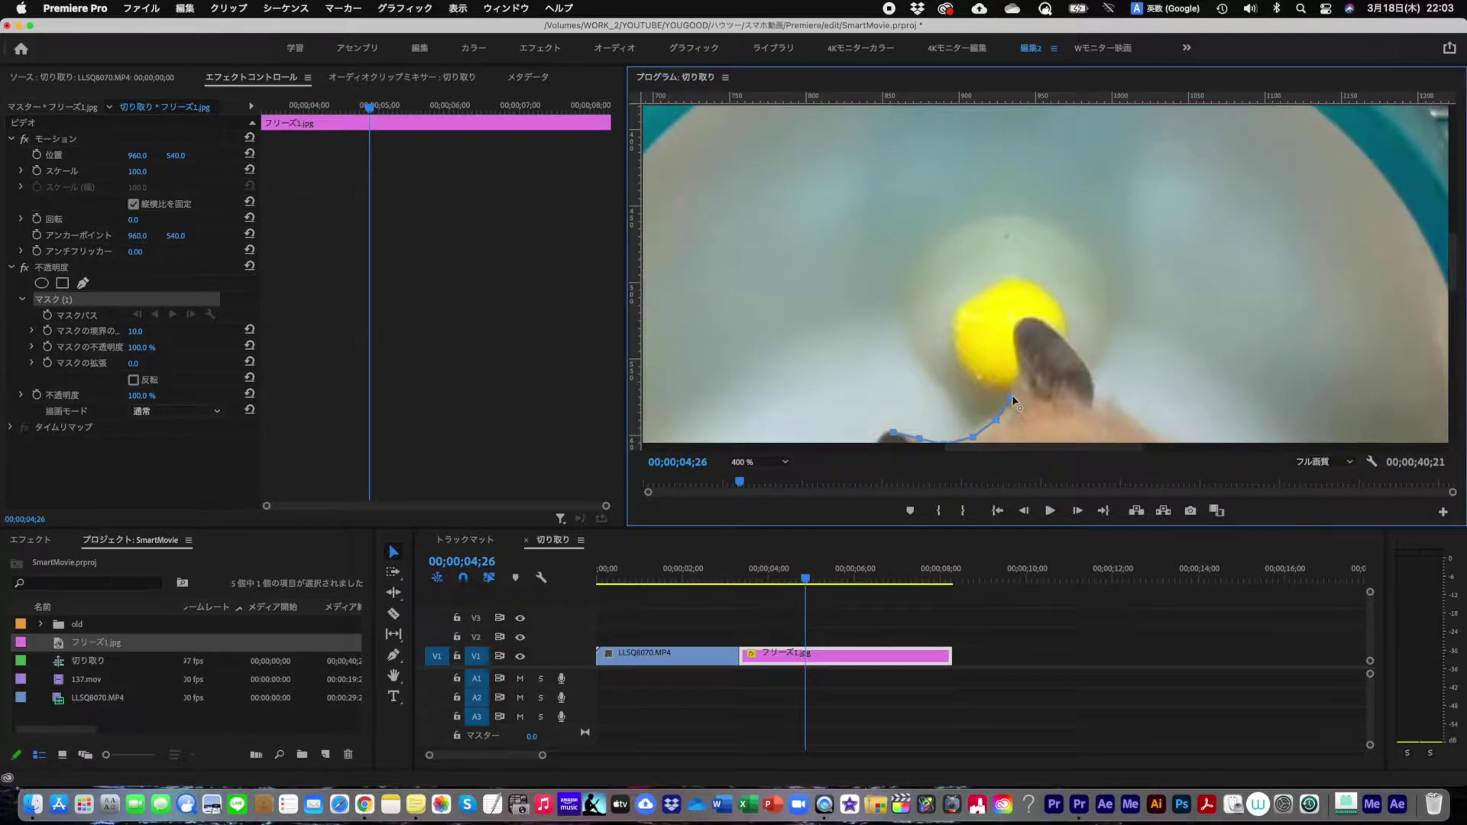
{"action": "left_click", "coordinate": [1011, 378]}
{"action": "left_click_drag", "start_coordinate": [1009, 384], "coordinate": [1007, 391]}
{"action": "left_click", "coordinate": [1022, 358]}
{"action": "left_click", "coordinate": [1013, 352]}
{"action": "left_click", "coordinate": [1011, 337]}
{"action": "left_click", "coordinate": [1006, 302]}
{"action": "left_click_drag", "start_coordinate": [1006, 302], "coordinate": [1018, 323]}
- Carry the outline across the ear tip and down the ear's far side
{"action": "left_click", "coordinate": [1034, 303]}
{"action": "left_click_drag", "start_coordinate": [1034, 304], "coordinate": [1024, 319]}
{"action": "mouse_move", "coordinate": [1033, 316]}
{"action": "left_mouse_down"}
{"action": "mouse_move", "coordinate": [1066, 321]}
{"action": "mouse_move", "coordinate": [1045, 324]}
{"action": "left_mouse_up"}
{"action": "left_click_drag", "start_coordinate": [1066, 335], "coordinate": [1070, 346]}
{"action": "left_click", "coordinate": [1073, 350]}
{"action": "left_click", "coordinate": [1095, 392]}
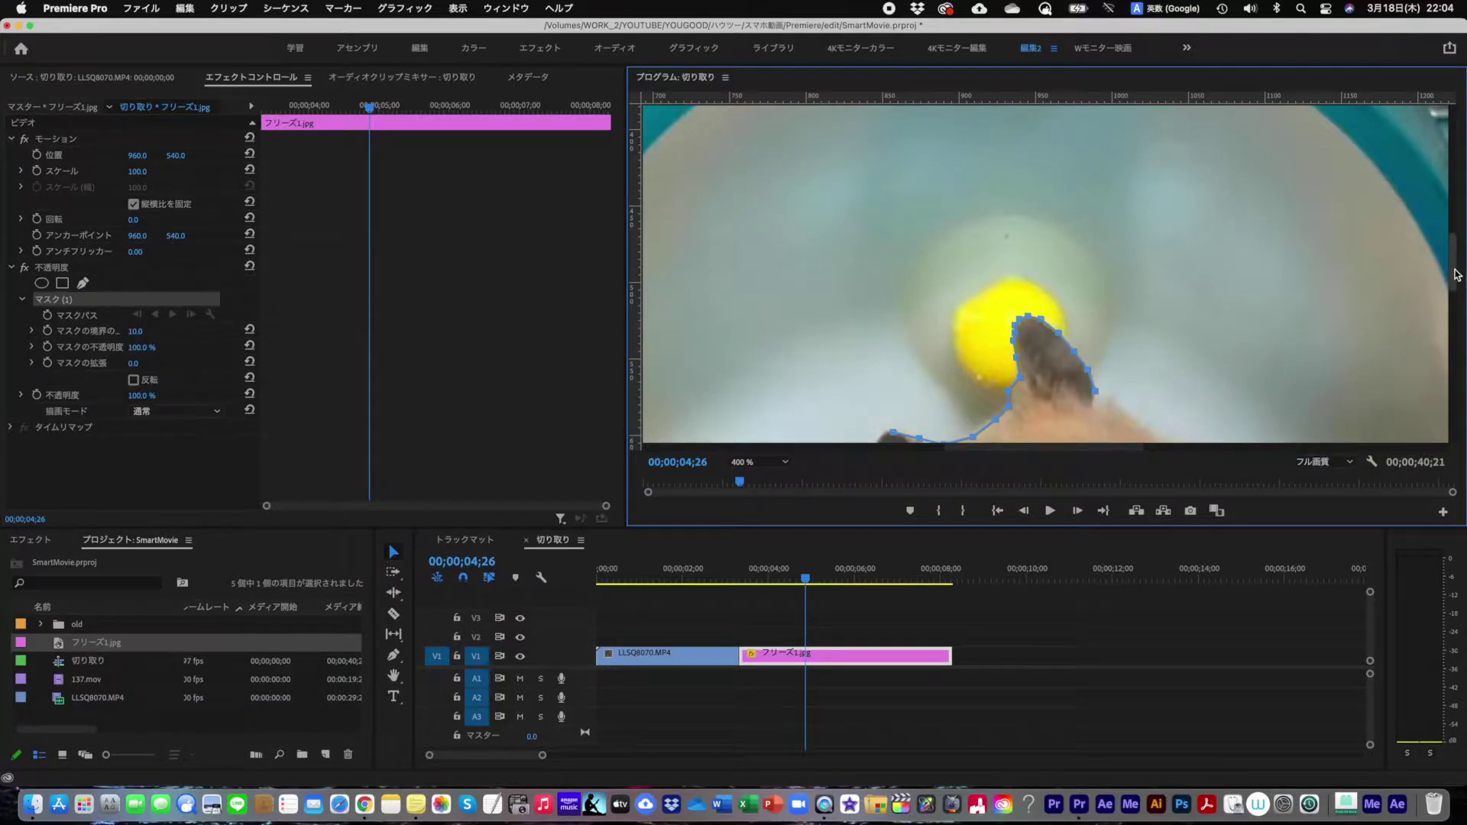
- Continue the mask down the head's right side toward the shoulder, undoing one stray point
{"action": "scroll", "coordinate": [1274, 268], "scroll_direction": "down", "scroll_amount": 5}
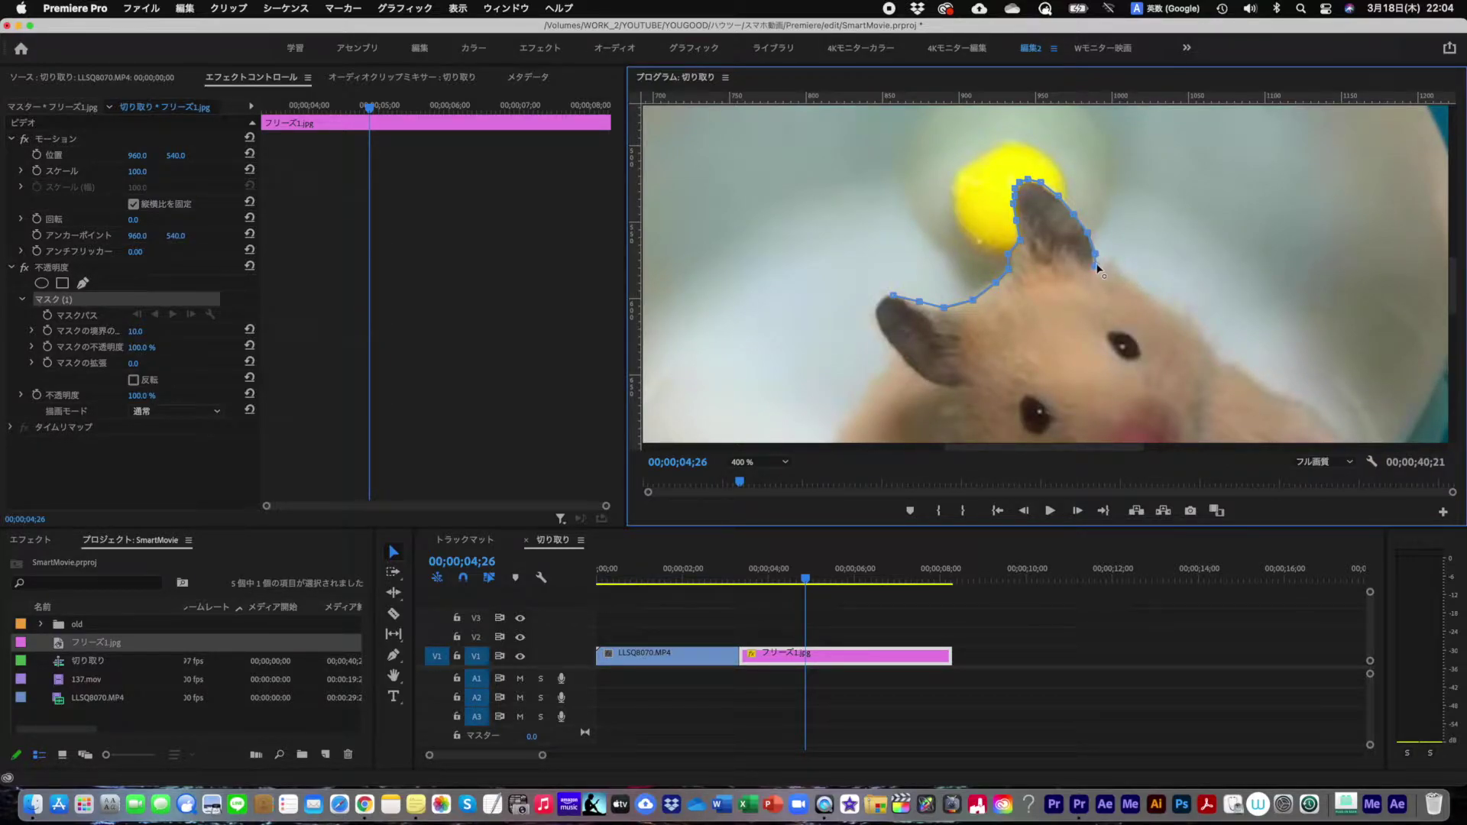
{"action": "left_click", "coordinate": [1111, 257]}
{"action": "left_click", "coordinate": [1129, 250]}
{"action": "key", "text": "super+z"}
{"action": "left_click", "coordinate": [1147, 291]}
{"action": "left_click", "coordinate": [1170, 297]}
{"action": "left_click", "coordinate": [1193, 320]}
{"action": "left_click", "coordinate": [1216, 360]}
- Trace the mask along the top of the outstretched arm toward the paw
{"action": "left_click_drag", "start_coordinate": [1454, 308], "coordinate": [1452, 337]}
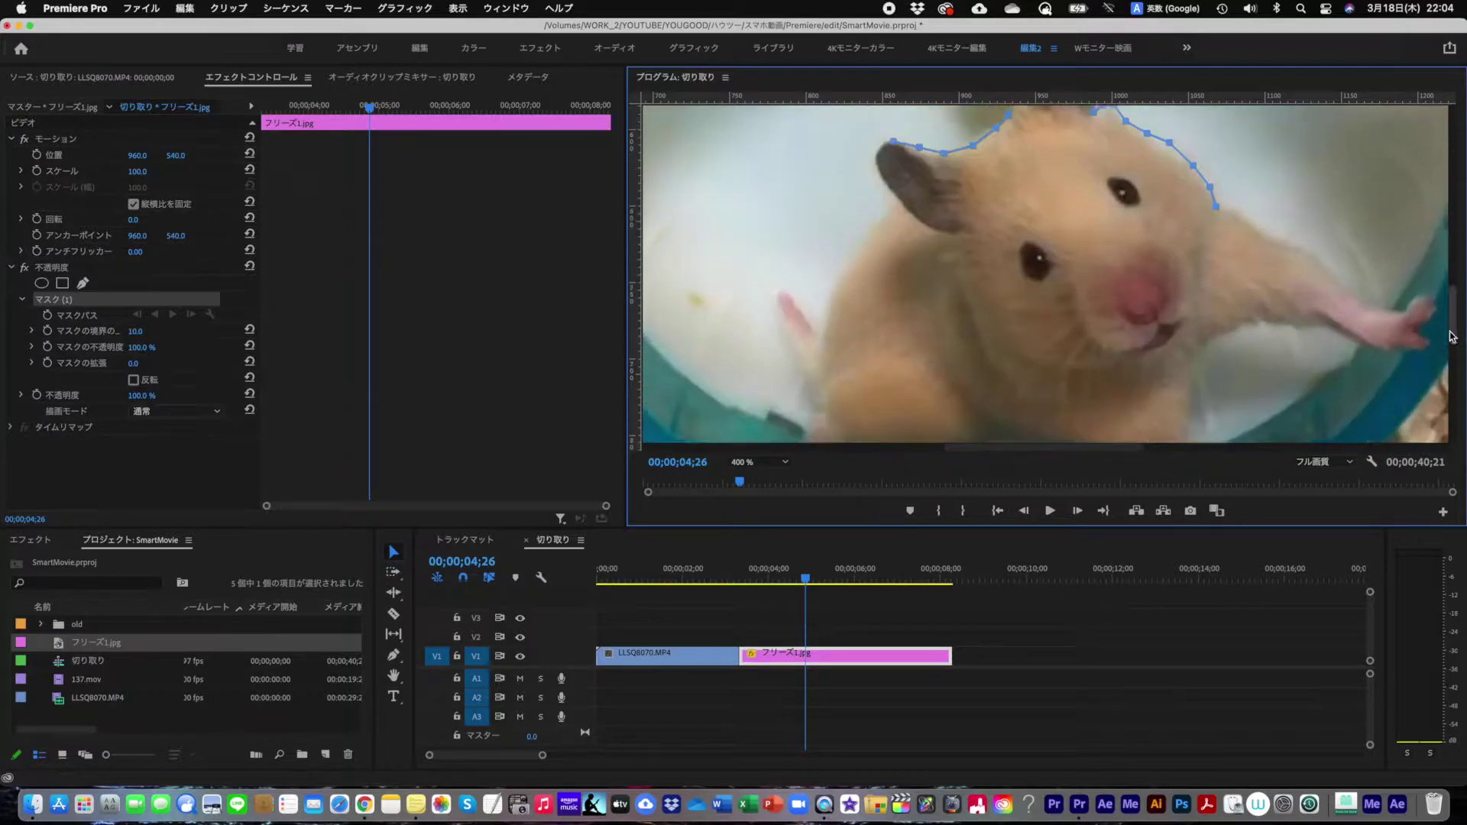
{"action": "left_click", "coordinate": [1257, 188]}
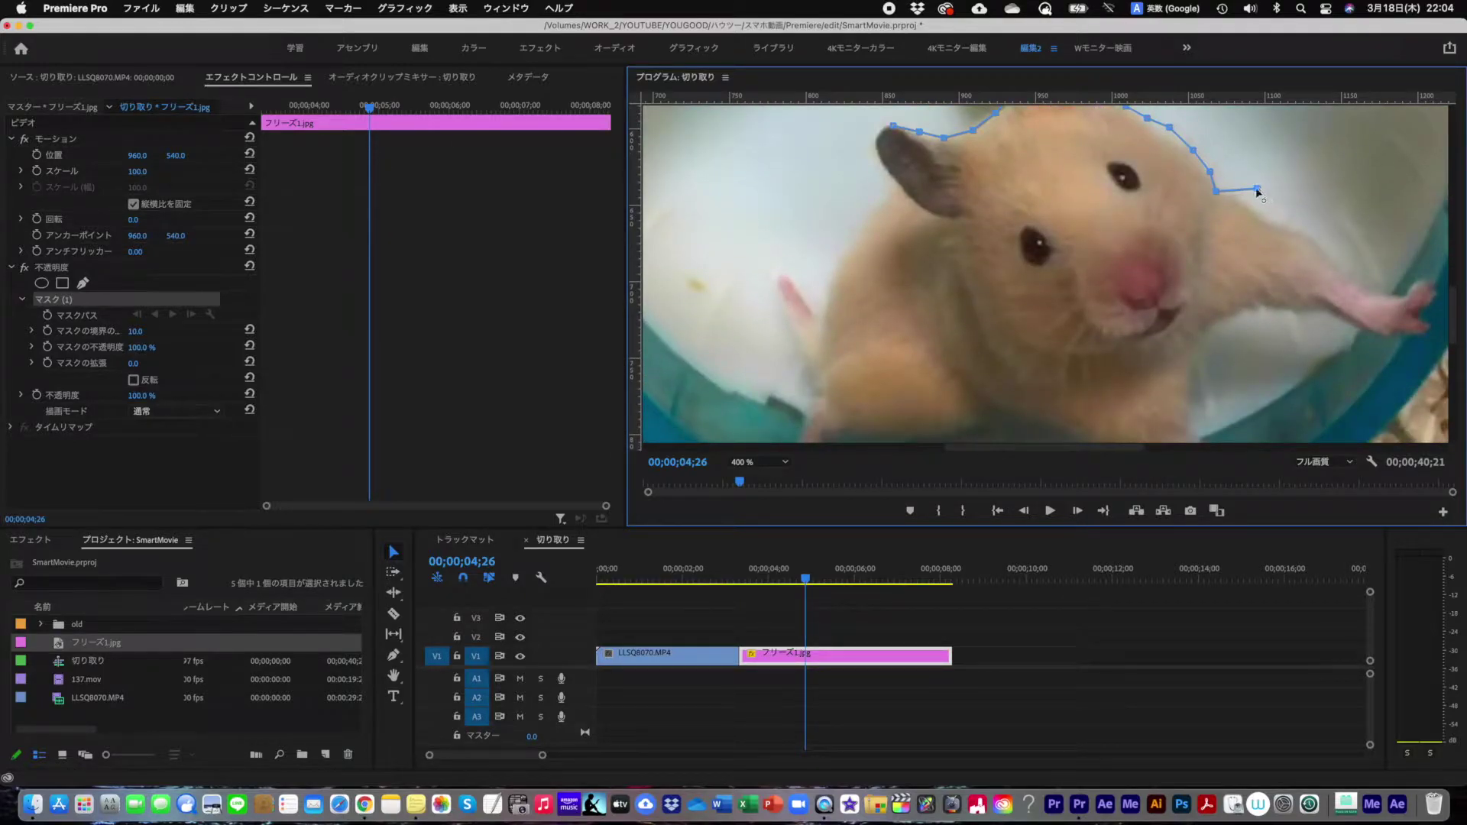
{"action": "left_click_drag", "start_coordinate": [1257, 189], "coordinate": [1233, 194]}
{"action": "left_click", "coordinate": [1271, 221]}
{"action": "left_click", "coordinate": [1298, 227]}
{"action": "left_click", "coordinate": [1319, 246]}
{"action": "left_click", "coordinate": [1335, 265]}
{"action": "left_click", "coordinate": [1353, 280]}
- Outline the tip of the right paw with mask points, nudging them onto the edge
{"action": "left_click", "coordinate": [1416, 270]}
{"action": "left_click_drag", "start_coordinate": [1418, 273], "coordinate": [1418, 284]}
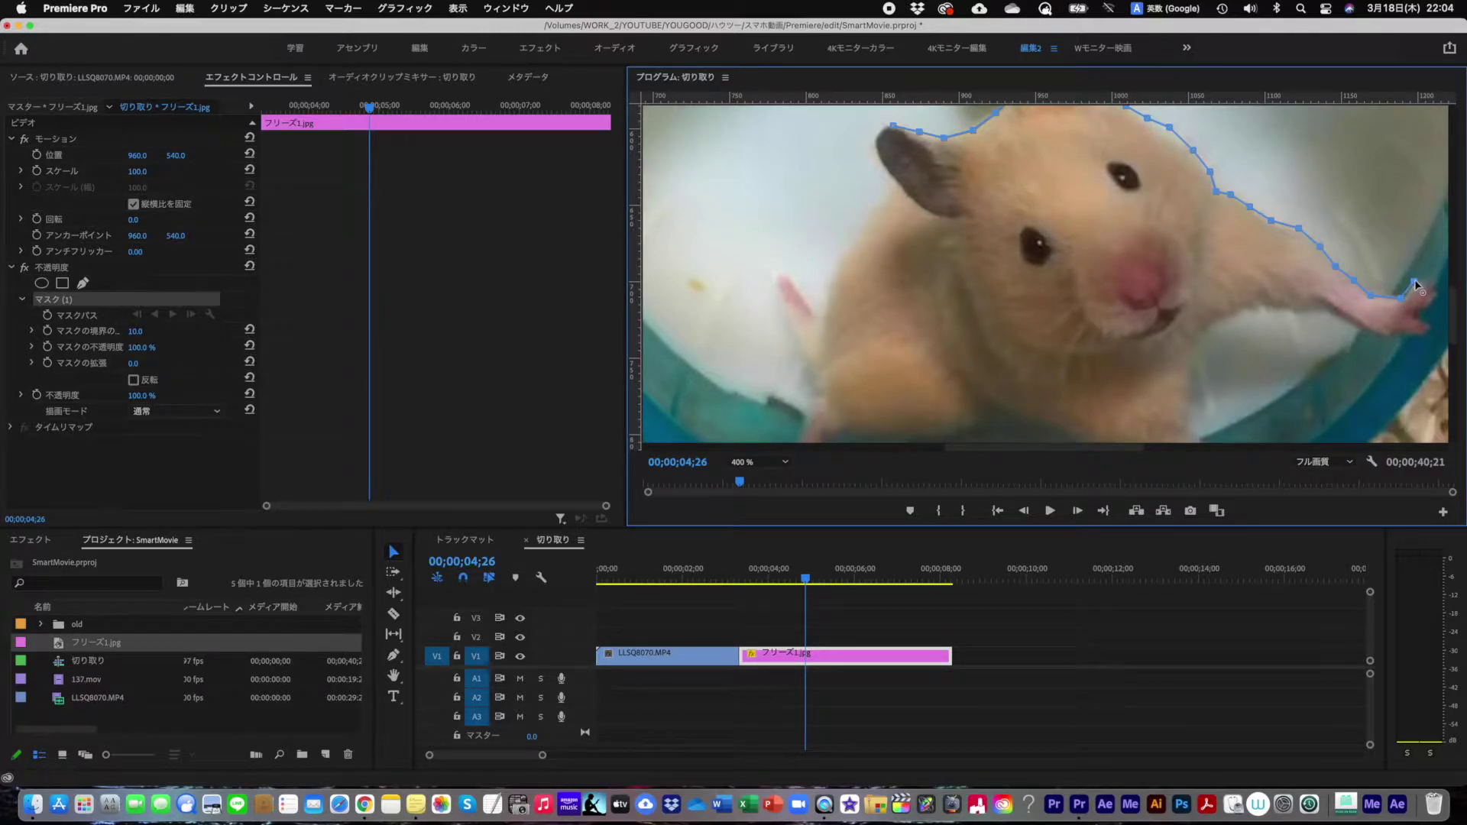
{"action": "left_click_drag", "start_coordinate": [1014, 455], "coordinate": [1114, 452]}
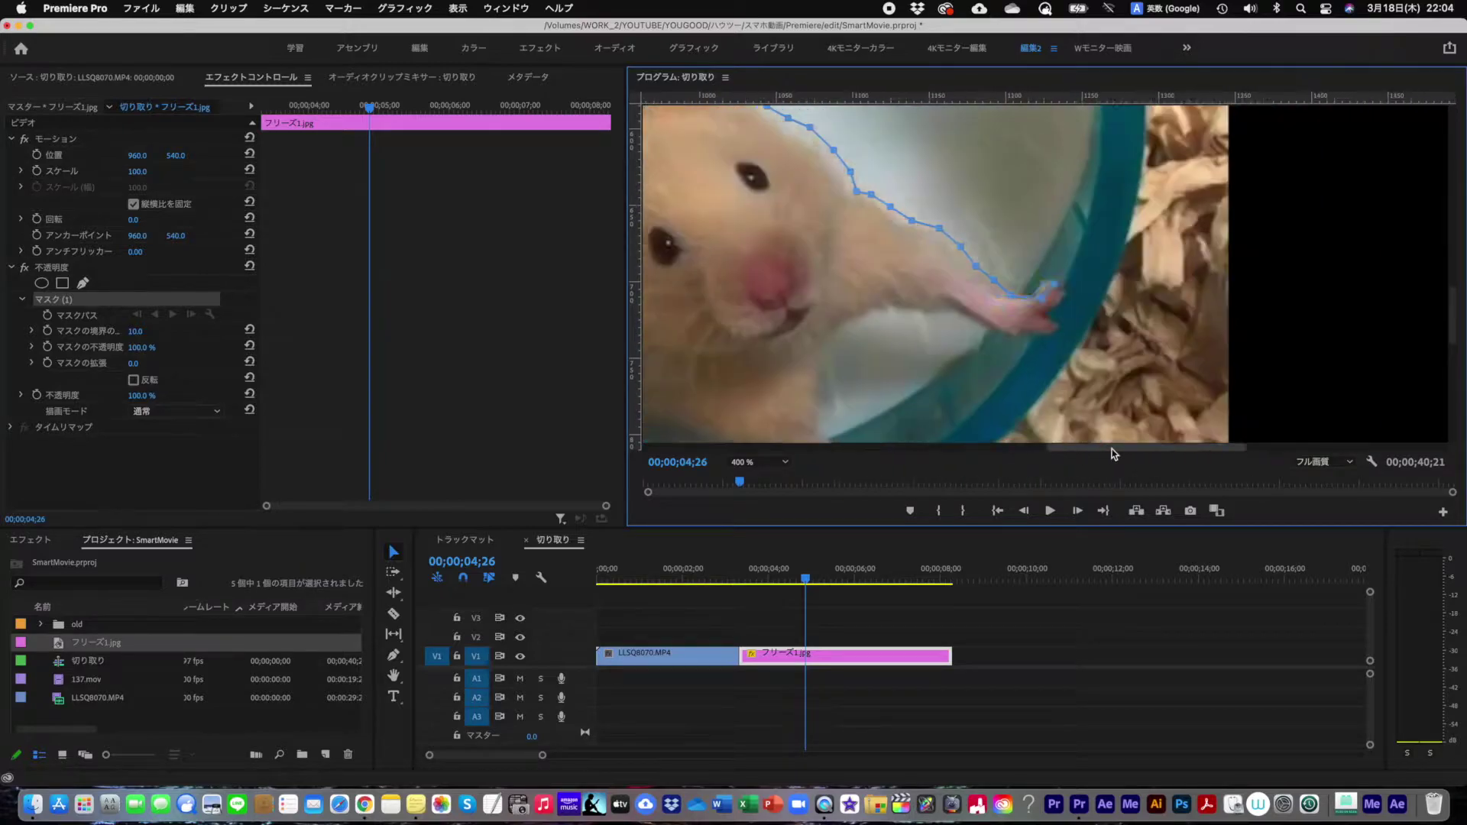
{"action": "left_click", "coordinate": [1014, 273]}
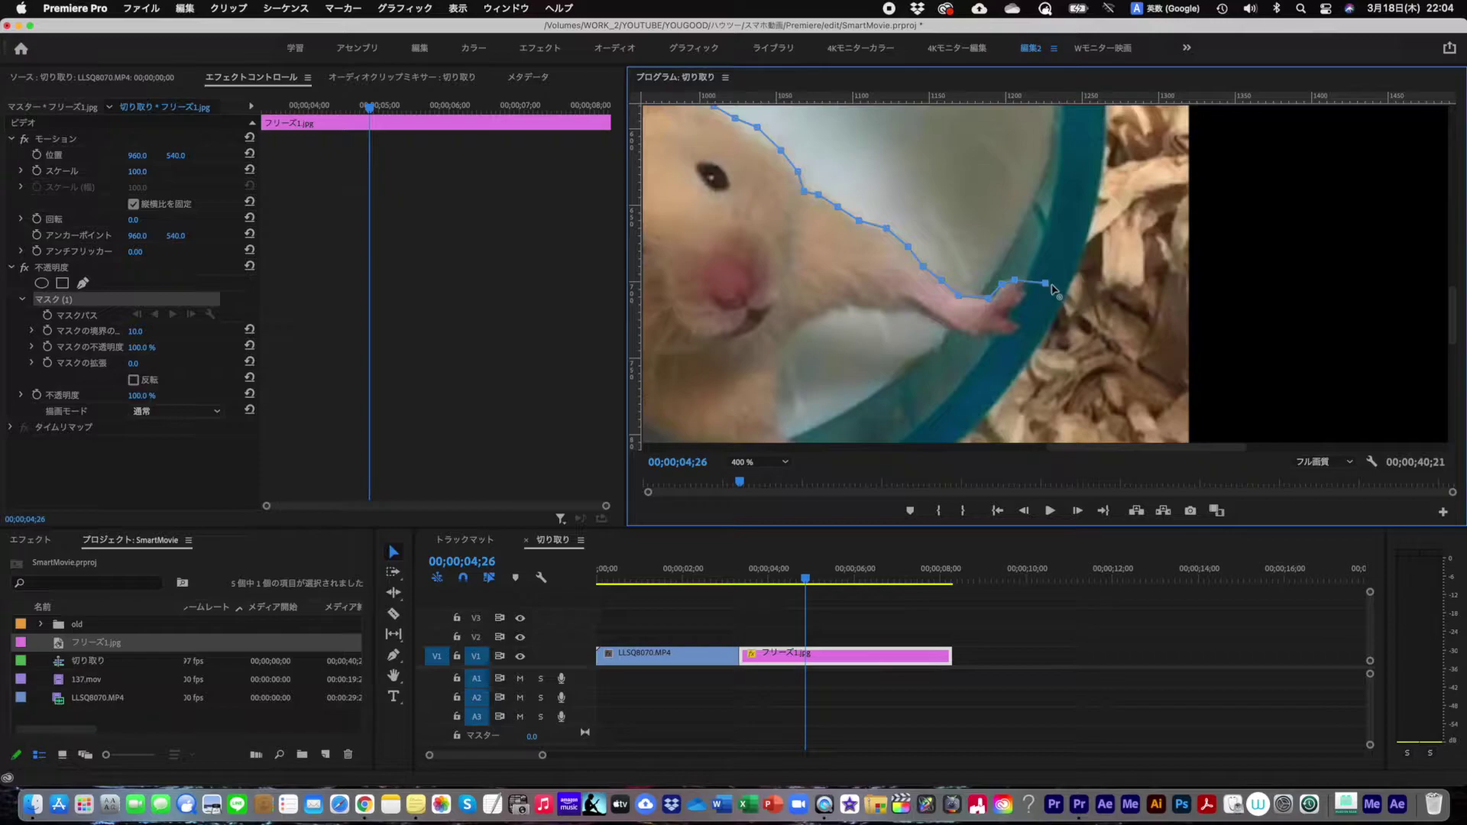
{"action": "left_click", "coordinate": [1028, 283]}
{"action": "left_click", "coordinate": [998, 320]}
{"action": "left_click_drag", "start_coordinate": [1001, 322], "coordinate": [1006, 322]}
{"action": "left_click", "coordinate": [1023, 330]}
- Trace the mask below the paw and along the arm's underside, undoing a misplaced point
{"action": "left_click", "coordinate": [1017, 346]}
{"action": "left_click_drag", "start_coordinate": [1016, 345], "coordinate": [1011, 338]}
{"action": "left_click", "coordinate": [985, 339]}
{"action": "key", "text": "ctrl+z"}
{"action": "left_click_drag", "start_coordinate": [1034, 371], "coordinate": [1009, 345]}
{"action": "left_click", "coordinate": [971, 367]}
{"action": "left_click", "coordinate": [1000, 337]}
{"action": "left_click", "coordinate": [961, 330]}
{"action": "left_click_drag", "start_coordinate": [960, 329], "coordinate": [985, 332]}
- Extend the outline along the bottom edge toward the body, repositioning points onto the edge
{"action": "left_click", "coordinate": [966, 369]}
{"action": "left_click_drag", "start_coordinate": [966, 369], "coordinate": [978, 338]}
{"action": "left_click", "coordinate": [955, 340]}
{"action": "left_click", "coordinate": [922, 341]}
{"action": "left_click_drag", "start_coordinate": [922, 340], "coordinate": [947, 337]}
{"action": "left_click", "coordinate": [910, 304]}
{"action": "left_click", "coordinate": [886, 332]}
{"action": "left_click", "coordinate": [841, 317]}
{"action": "mouse_move", "coordinate": [840, 318]}
{"action": "left_mouse_down"}
{"action": "mouse_move", "coordinate": [870, 317]}
{"action": "mouse_move", "coordinate": [858, 301]}
{"action": "left_mouse_up"}
- Continue the mask path leftward along the body, removing a stray point
{"action": "left_click", "coordinate": [761, 462]}
{"action": "left_click", "coordinate": [798, 322]}
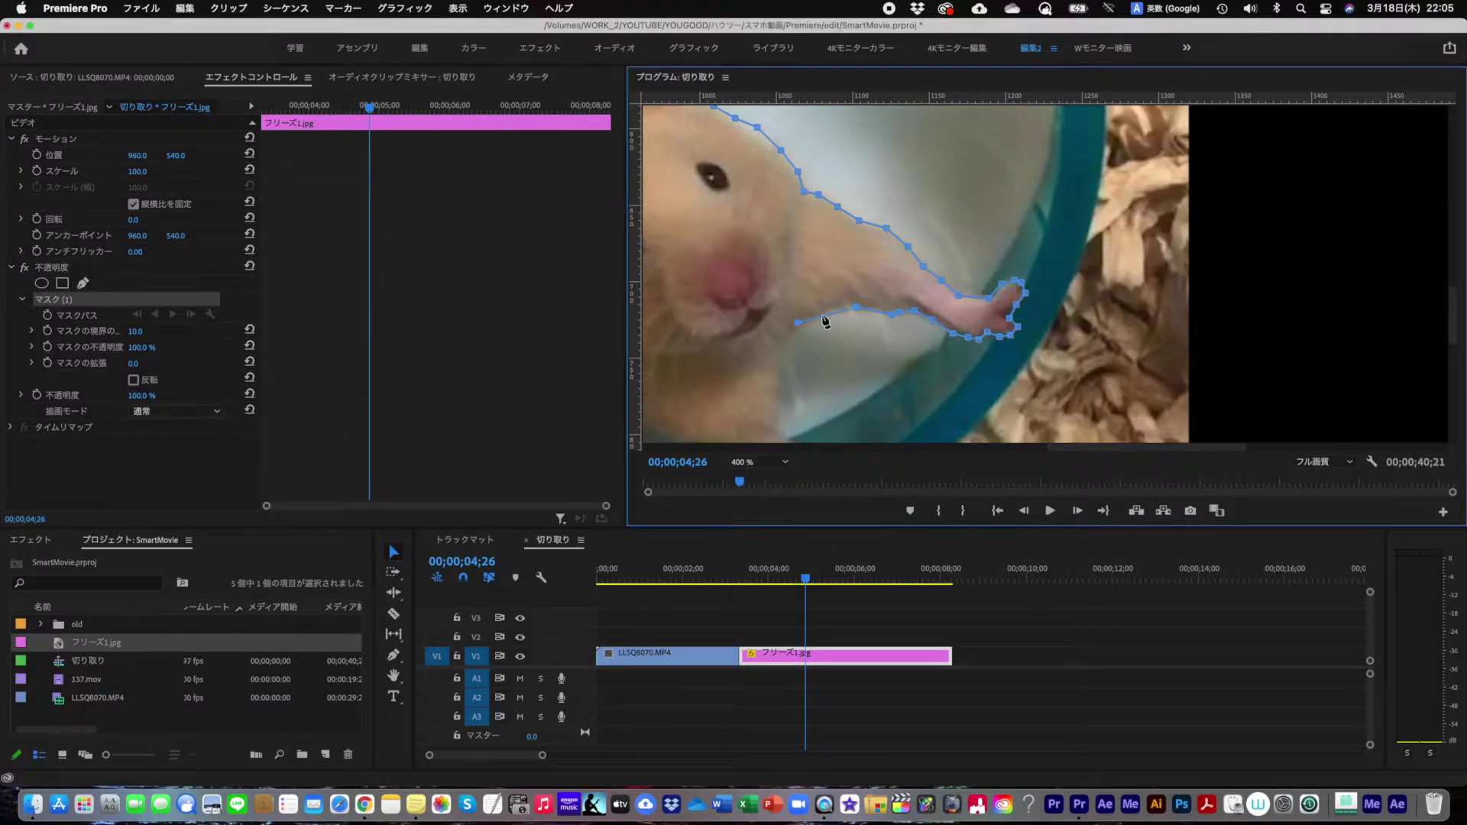
{"action": "key", "text": "super+z"}
{"action": "left_click_drag", "start_coordinate": [823, 298], "coordinate": [841, 313]}
{"action": "left_click", "coordinate": [816, 318]}
{"action": "left_click_drag", "start_coordinate": [1449, 330], "coordinate": [1450, 373]}
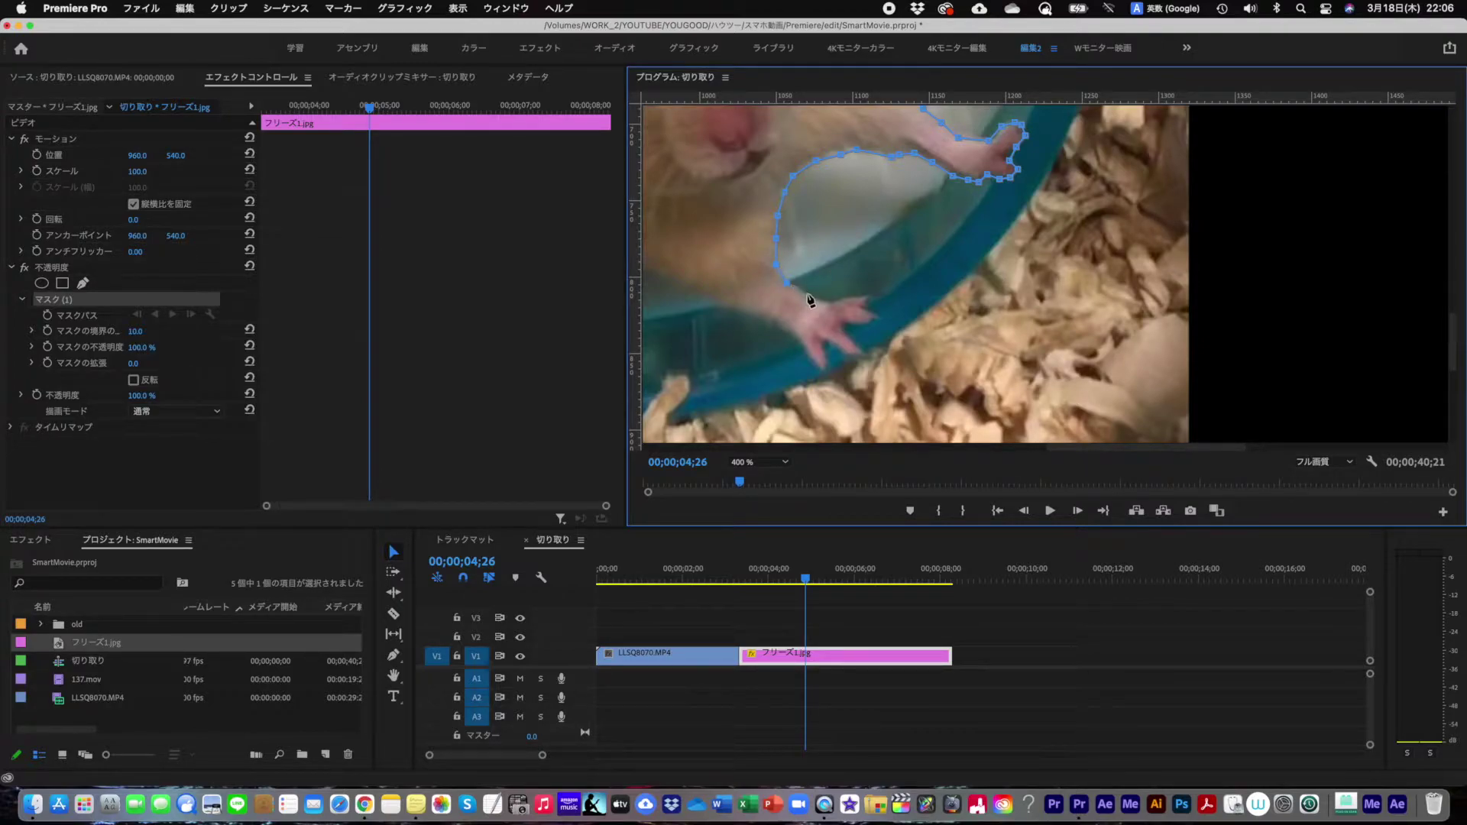
- Place Pen mask points along the lower arm and down around the lower foot
{"action": "left_click", "coordinate": [808, 295]}
{"action": "left_click", "coordinate": [828, 300]}
{"action": "left_click", "coordinate": [846, 294]}
{"action": "left_click", "coordinate": [862, 294]}
{"action": "left_click", "coordinate": [869, 295]}
{"action": "left_click", "coordinate": [905, 305]}
{"action": "left_click_drag", "start_coordinate": [906, 306], "coordinate": [884, 320]}
{"action": "left_click", "coordinate": [902, 328]}
{"action": "left_click", "coordinate": [890, 348]}
{"action": "left_click_drag", "start_coordinate": [891, 349], "coordinate": [868, 321]}
- Outline the lower foot's toes and underside, then extend the mask left along the leg
{"action": "left_click", "coordinate": [844, 321]}
{"action": "left_click_drag", "start_coordinate": [847, 370], "coordinate": [846, 337]}
{"action": "left_click", "coordinate": [809, 342]}
{"action": "left_click_drag", "start_coordinate": [808, 341], "coordinate": [833, 341]}
{"action": "left_click_drag", "start_coordinate": [833, 339], "coordinate": [812, 338]}
{"action": "left_click_drag", "start_coordinate": [836, 388], "coordinate": [830, 365]}
{"action": "left_click", "coordinate": [805, 359]}
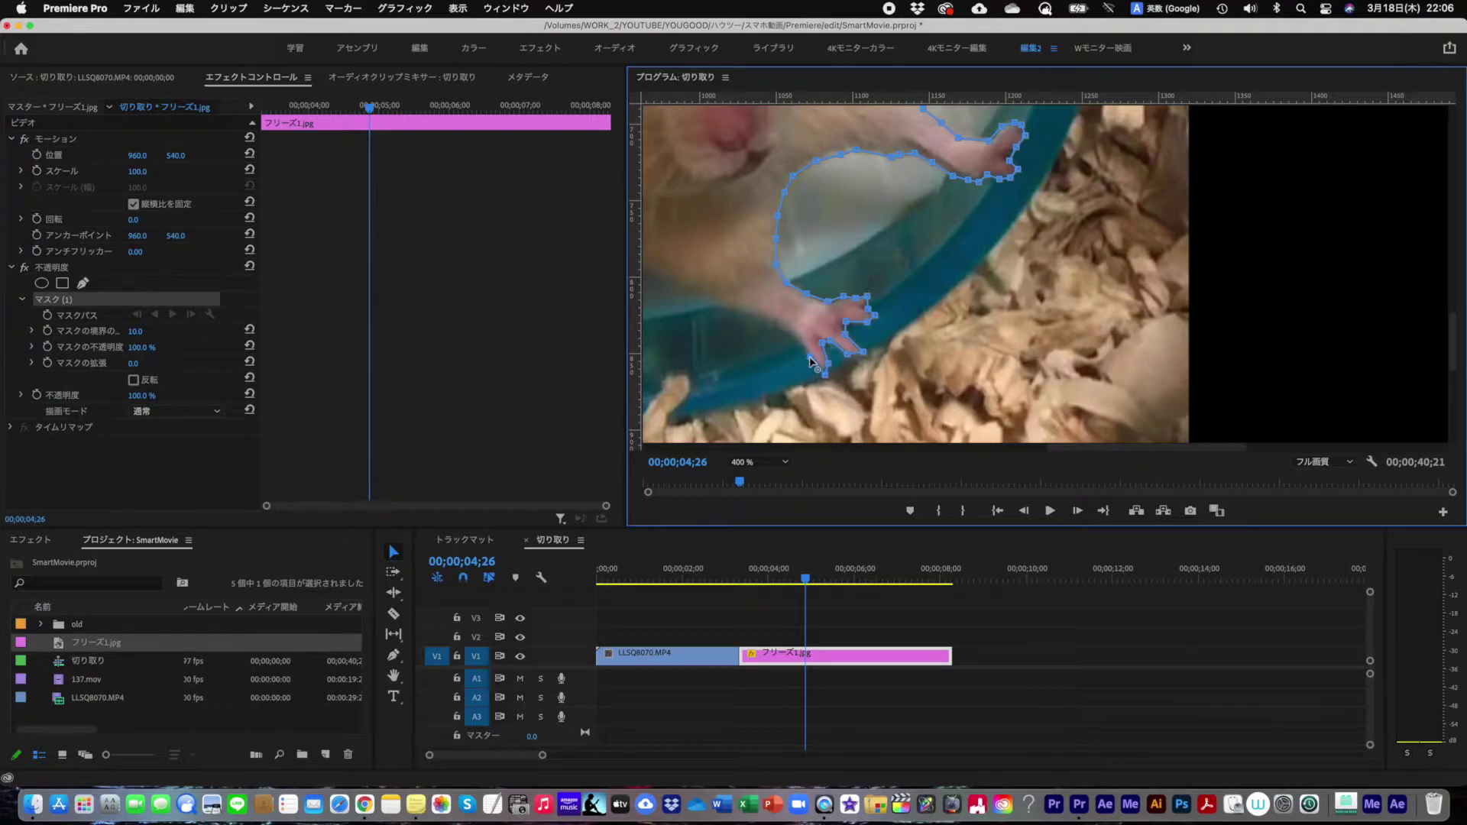
{"action": "left_click", "coordinate": [777, 331]}
{"action": "mouse_move", "coordinate": [787, 337]}
{"action": "left_mouse_down"}
{"action": "mouse_move", "coordinate": [801, 340]}
{"action": "mouse_move", "coordinate": [786, 323]}
{"action": "left_mouse_up"}
{"action": "left_click", "coordinate": [757, 314]}
{"action": "left_click", "coordinate": [728, 306]}
{"action": "left_click_drag", "start_coordinate": [1044, 450], "coordinate": [986, 451]}
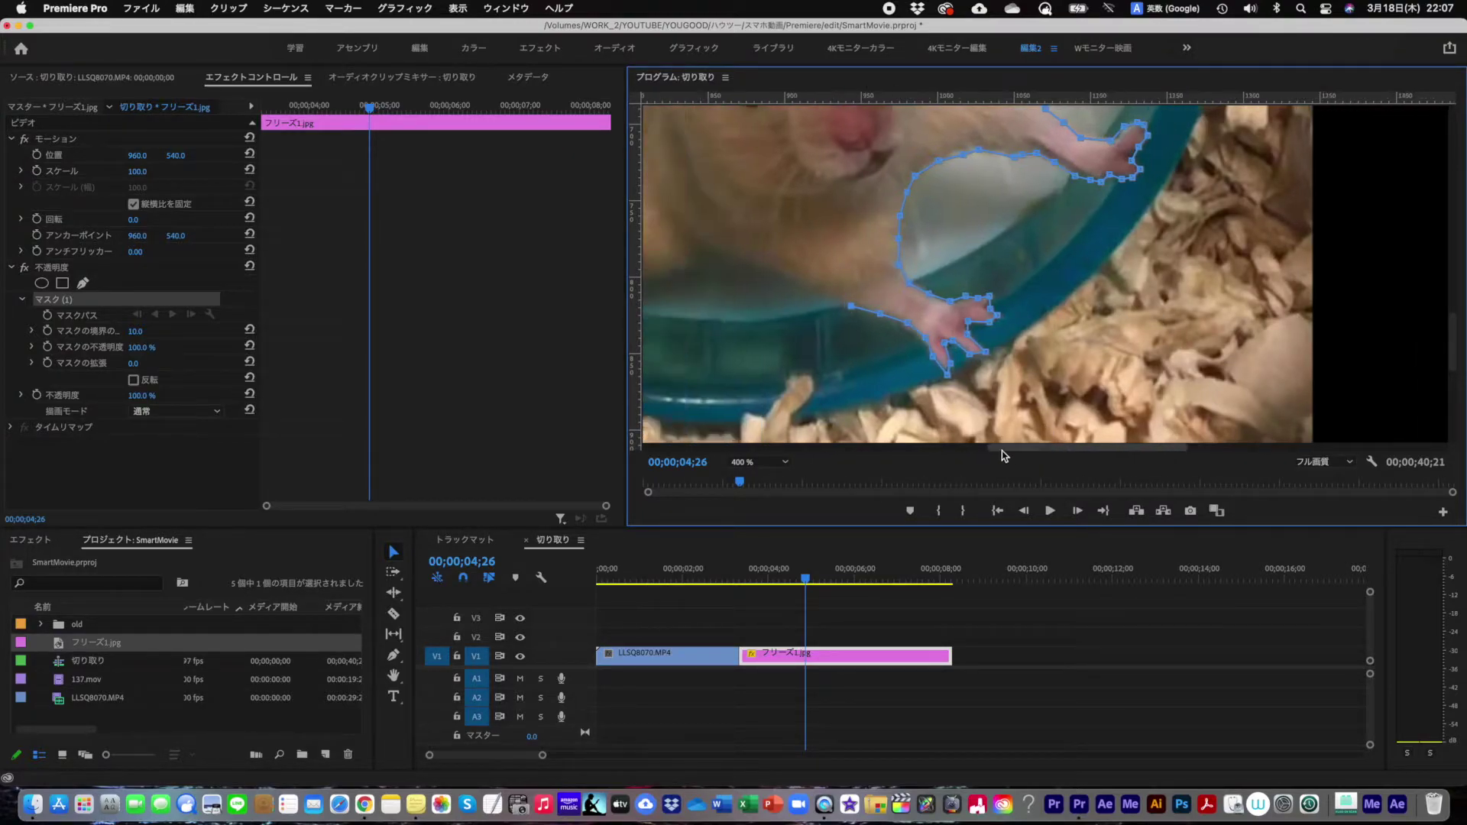
- Trace the mask along the hamster's belly underside toward the other foot
{"action": "left_click", "coordinate": [956, 301]}
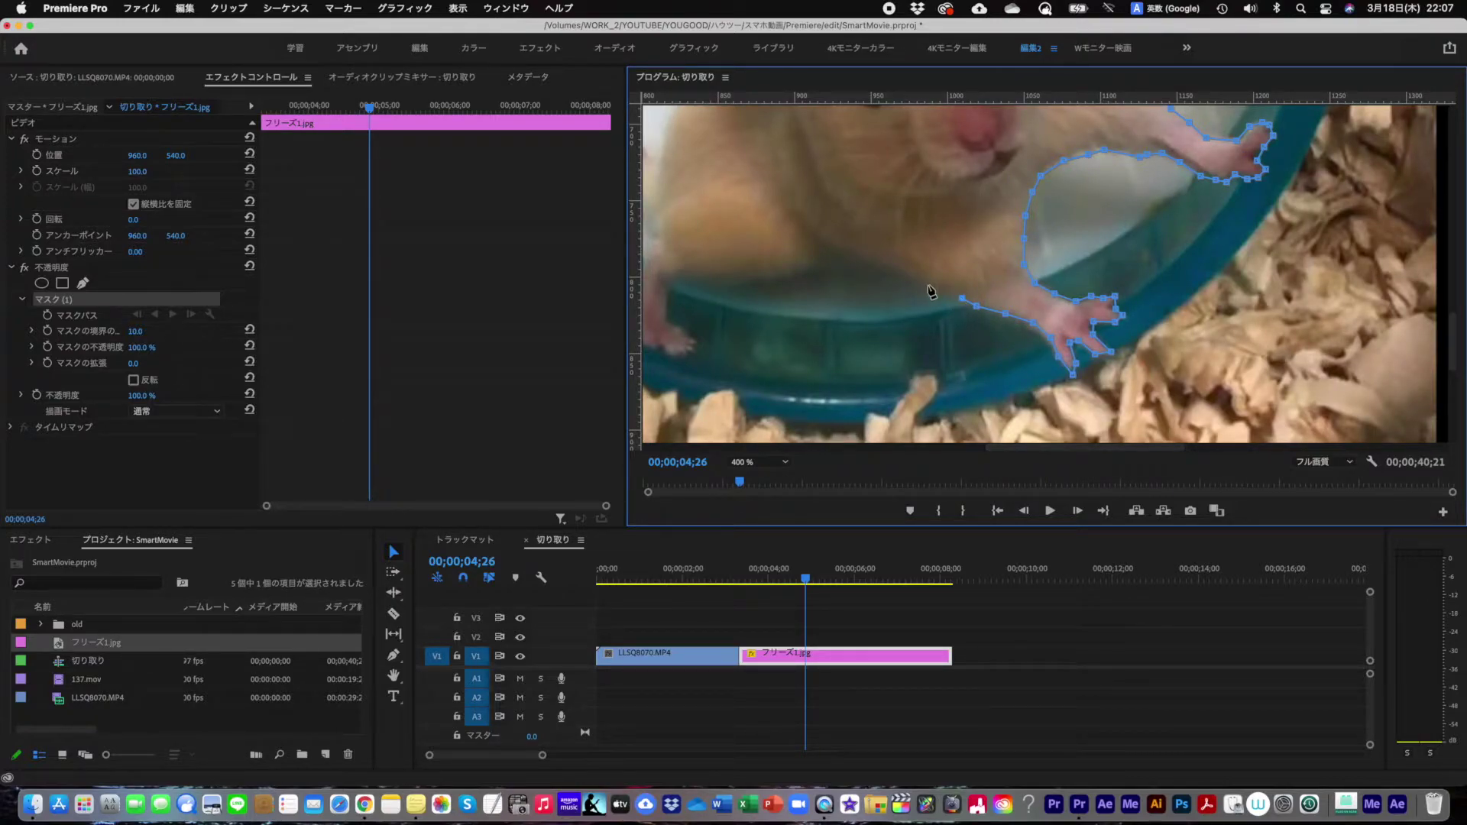
{"action": "left_click", "coordinate": [926, 286]}
{"action": "left_click", "coordinate": [898, 269]}
{"action": "left_click", "coordinate": [877, 266]}
{"action": "left_click", "coordinate": [839, 268]}
{"action": "left_click", "coordinate": [781, 287]}
{"action": "left_click", "coordinate": [821, 269]}
{"action": "left_click_drag", "start_coordinate": [781, 286], "coordinate": [783, 282]}
{"action": "left_click", "coordinate": [755, 285]}
{"action": "left_click", "coordinate": [719, 288]}
{"action": "left_click", "coordinate": [694, 289]}
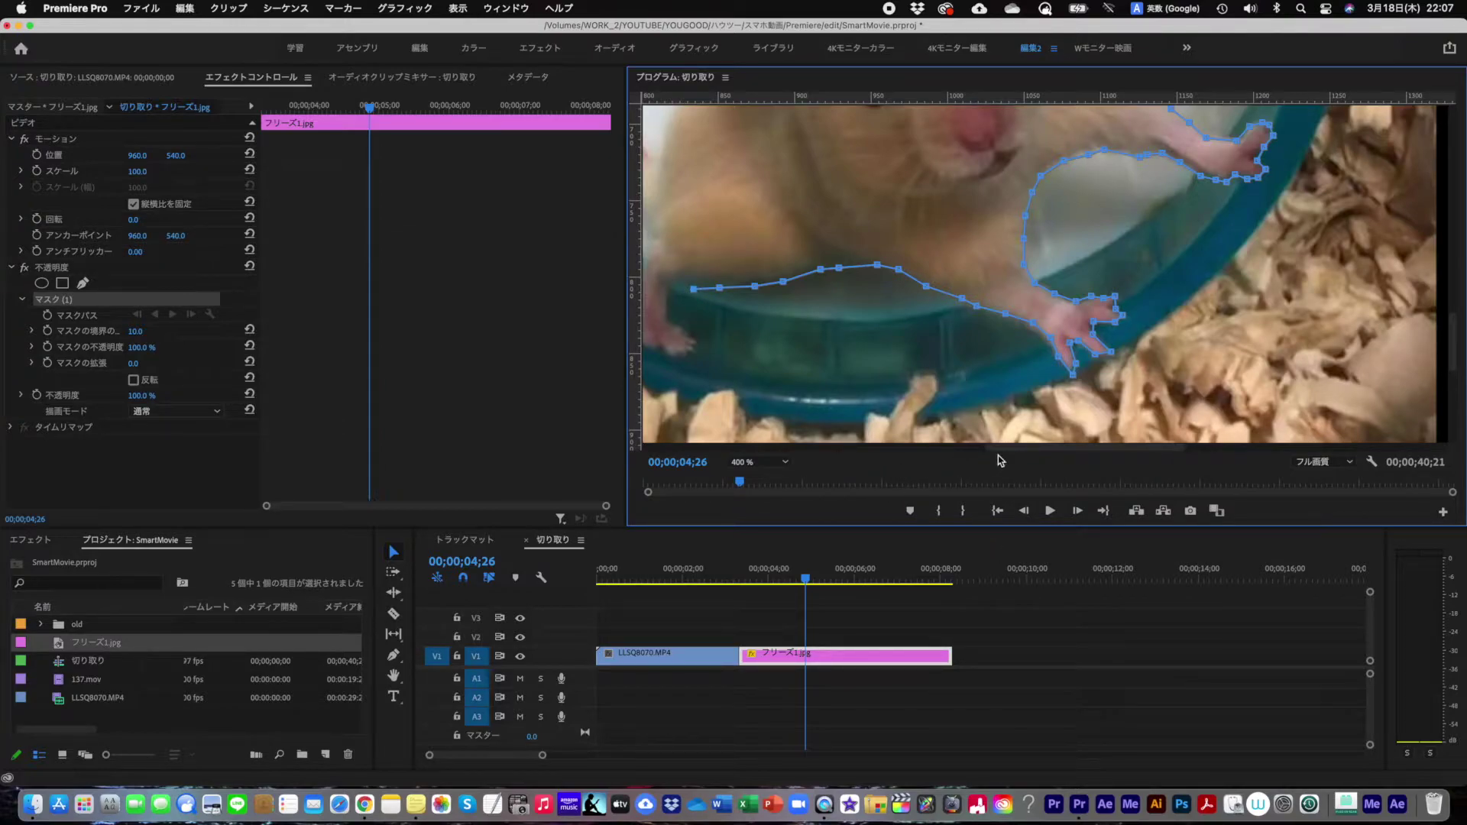
- Continue the mask outline down the other foot and around its toes
{"action": "scroll", "coordinate": [997, 450], "scroll_direction": "left", "scroll_amount": 2}
{"action": "scroll", "coordinate": [998, 455], "scroll_direction": "left", "scroll_amount": 3}
{"action": "key", "text": "Right"}
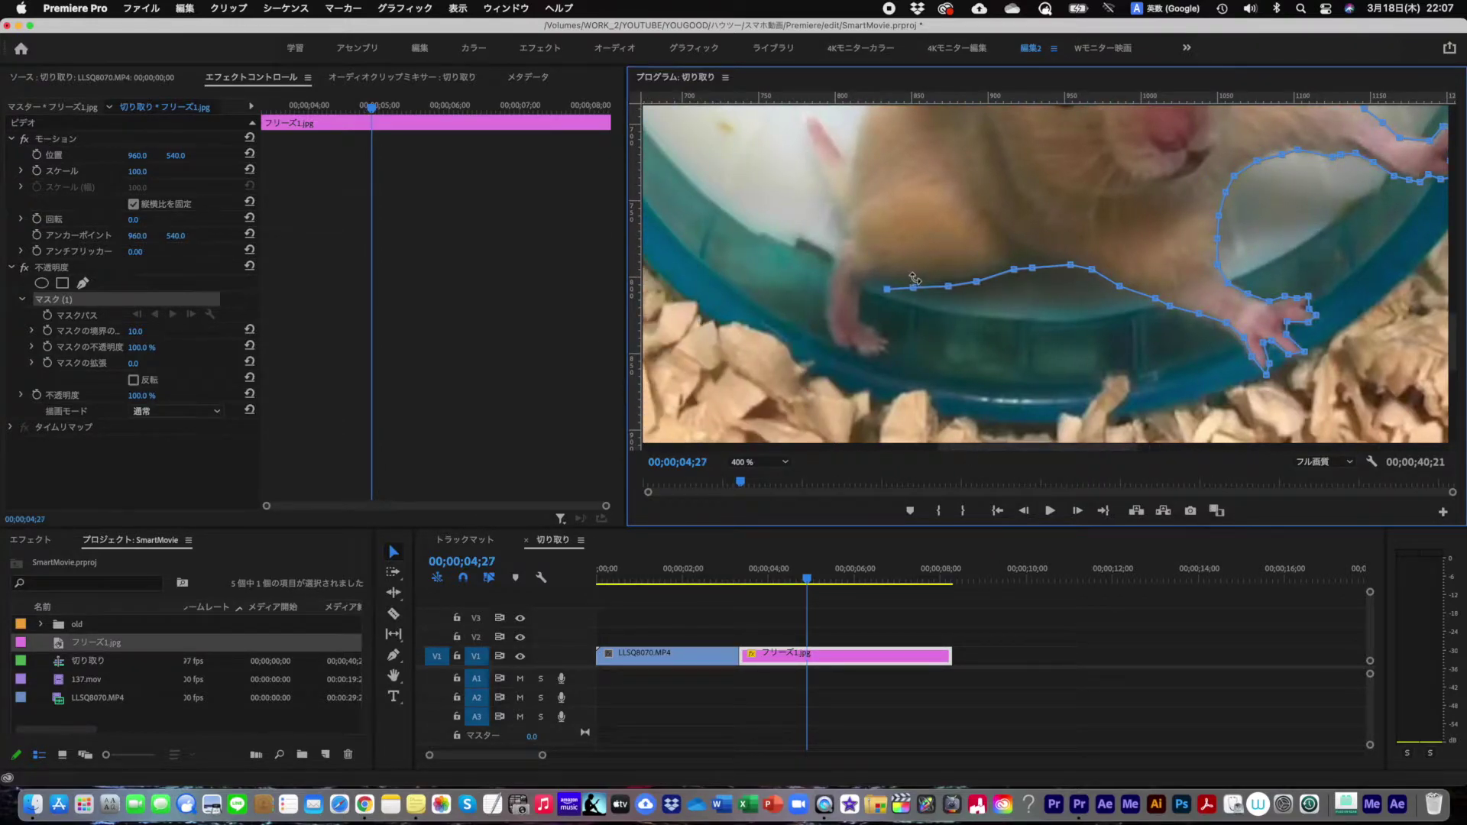
{"action": "left_click", "coordinate": [886, 247]}
{"action": "left_click_drag", "start_coordinate": [886, 248], "coordinate": [864, 284]}
{"action": "left_click", "coordinate": [836, 282]}
{"action": "left_click", "coordinate": [867, 311]}
{"action": "left_click_drag", "start_coordinate": [868, 310], "coordinate": [860, 307]}
{"action": "left_click", "coordinate": [859, 322]}
{"action": "left_click", "coordinate": [878, 331]}
{"action": "left_click", "coordinate": [910, 346]}
{"action": "left_click_drag", "start_coordinate": [910, 346], "coordinate": [893, 343]}
- Add mask points around the toe tip, undoing the misplaced ones with Cmd+Z
{"action": "left_click", "coordinate": [894, 351]}
{"action": "left_click", "coordinate": [891, 354]}
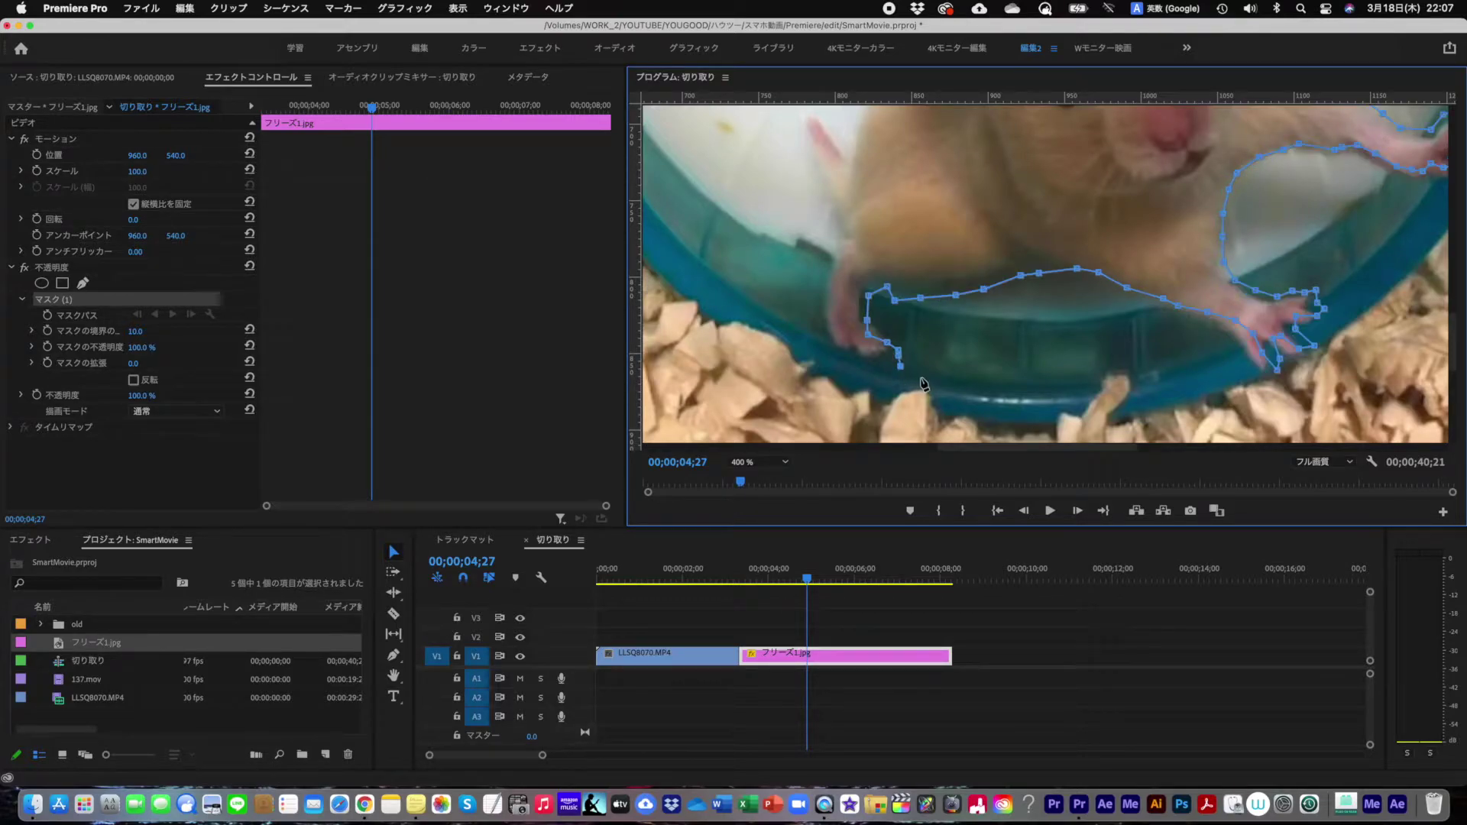
{"action": "left_click", "coordinate": [914, 386]}
{"action": "key", "text": "super+z"}
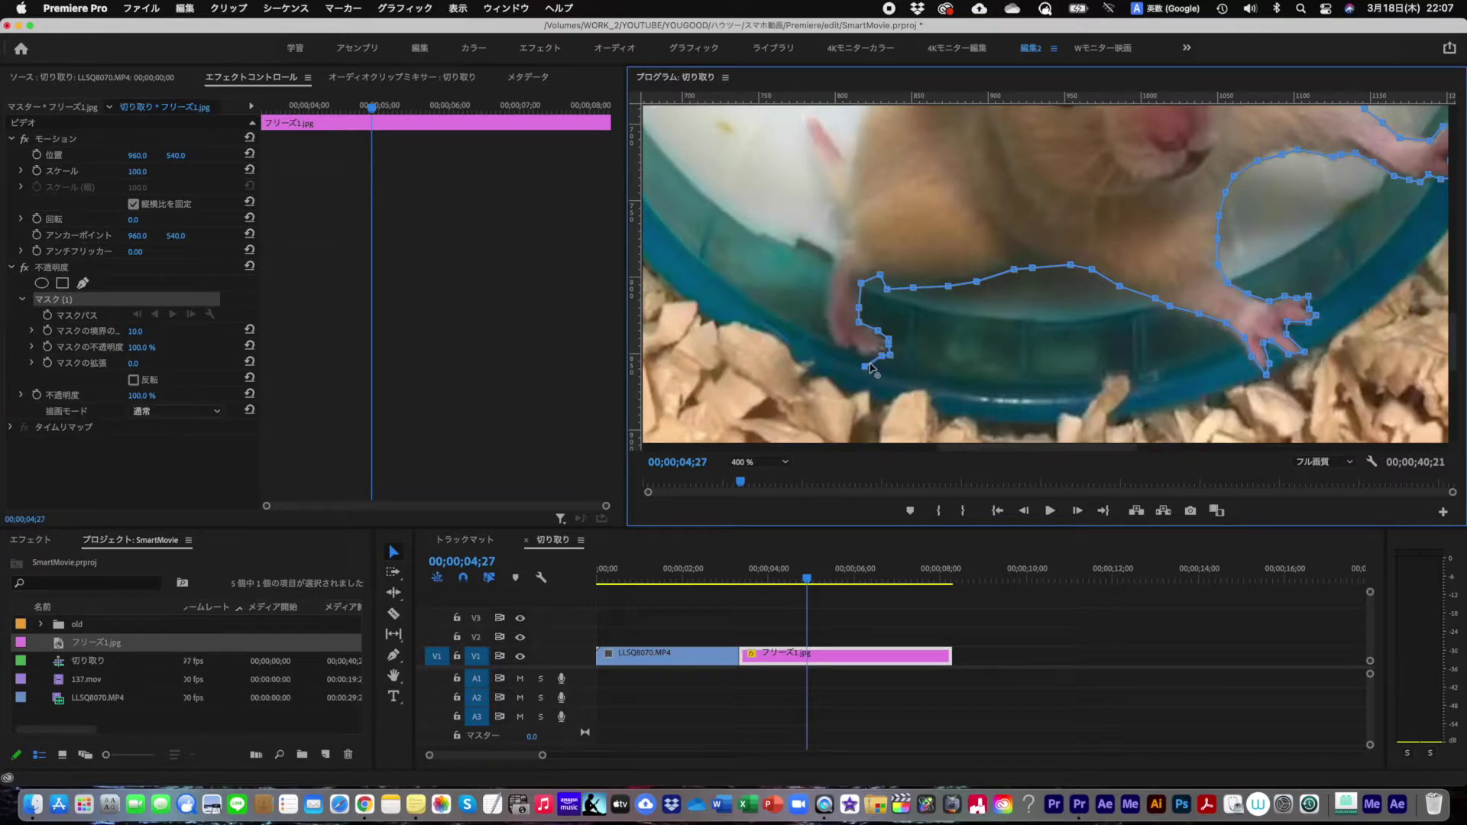
{"action": "left_click", "coordinate": [874, 362]}
{"action": "left_click_drag", "start_coordinate": [873, 362], "coordinate": [864, 359]}
{"action": "left_click", "coordinate": [747, 357]}
{"action": "key", "text": "super+z"}
{"action": "left_click", "coordinate": [775, 366]}
{"action": "key", "text": "super+z"}
- Bring the mask path back along the foot's side and up the left leg
{"action": "left_click", "coordinate": [833, 348]}
{"action": "left_click", "coordinate": [789, 327]}
{"action": "left_click_drag", "start_coordinate": [789, 327], "coordinate": [826, 334]}
{"action": "left_click", "coordinate": [823, 317]}
{"action": "left_click", "coordinate": [824, 294]}
{"action": "left_click", "coordinate": [832, 268]}
{"action": "left_click", "coordinate": [842, 245]}
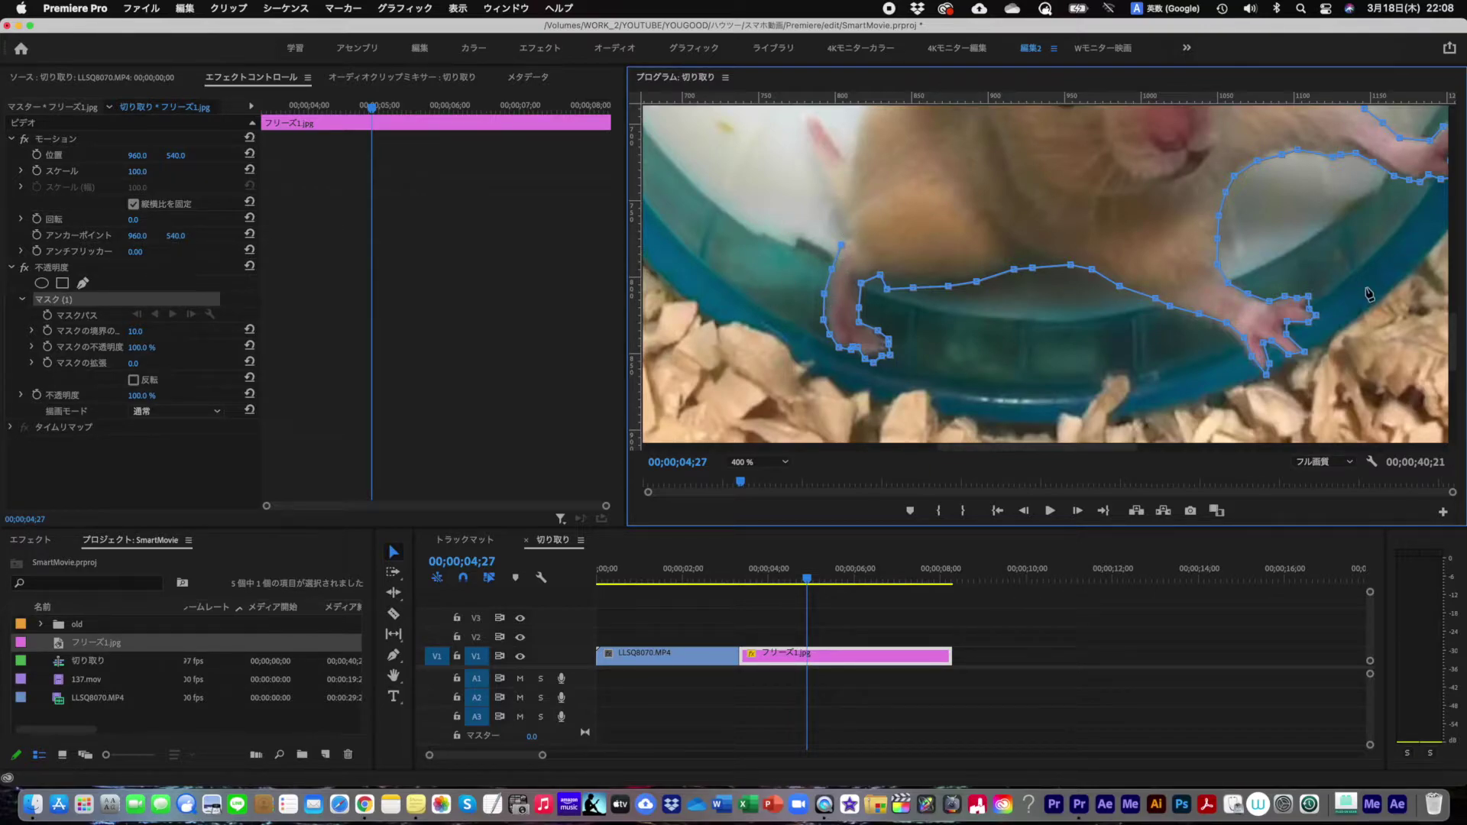
{"action": "scroll", "coordinate": [1447, 321], "scroll_direction": "up", "scroll_amount": 3}
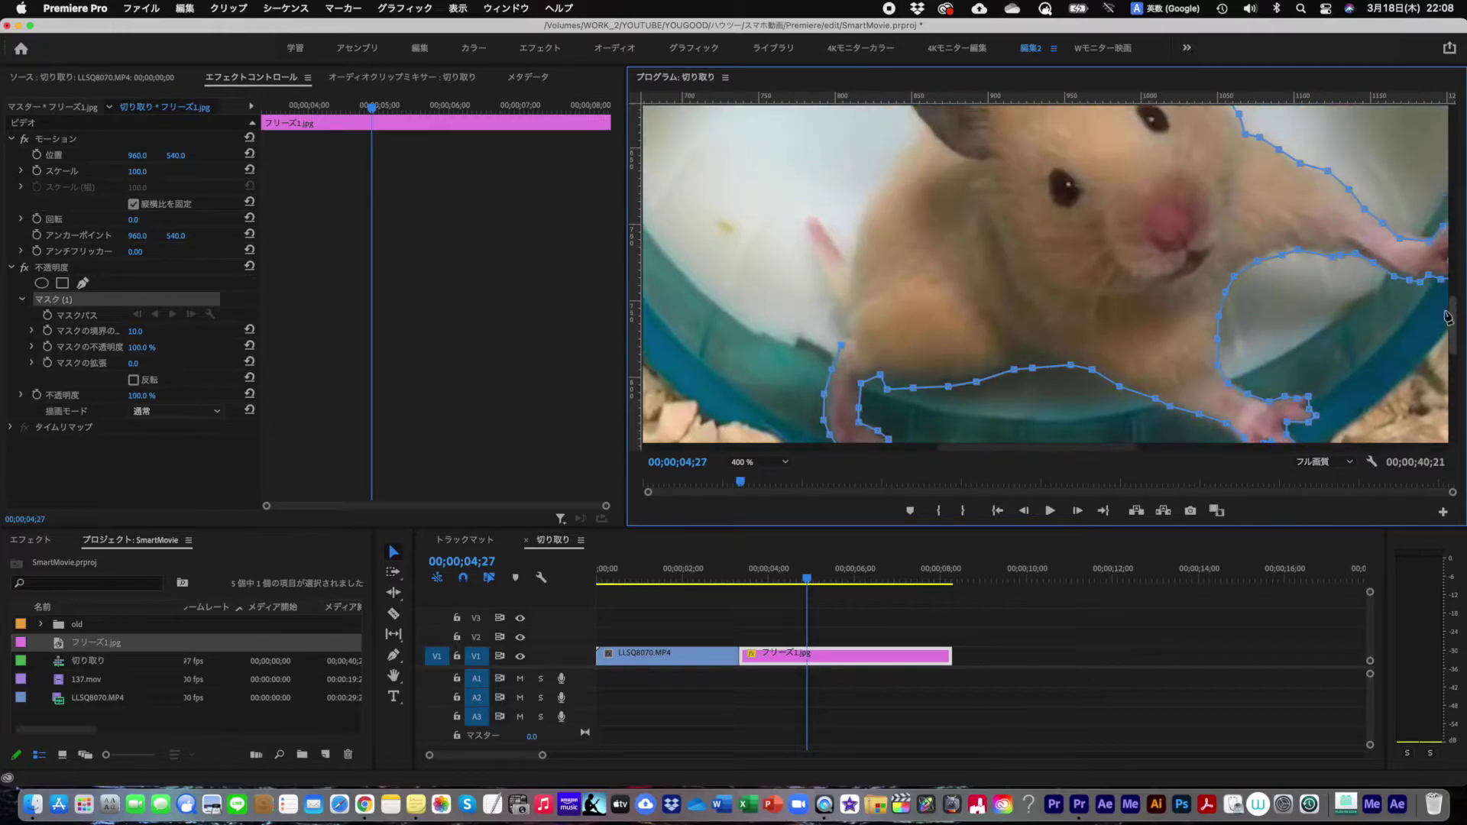
- Trace the mask up the left arm, around the paw tip and back down its other side
{"action": "left_click", "coordinate": [844, 321]}
{"action": "left_click", "coordinate": [821, 261]}
{"action": "key", "text": "Right"}
{"action": "left_click", "coordinate": [806, 229]}
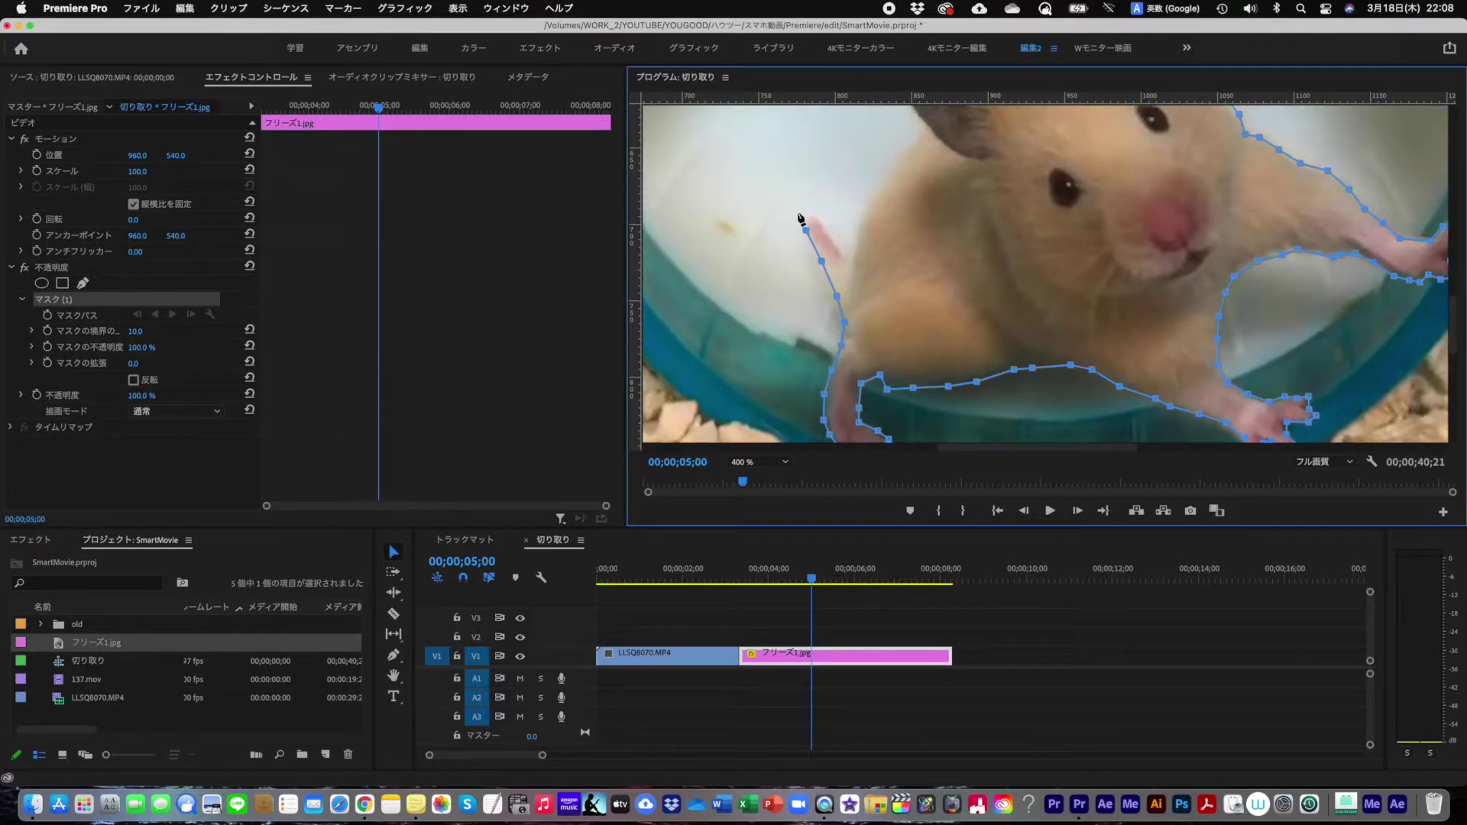
{"action": "left_click_drag", "start_coordinate": [796, 210], "coordinate": [803, 220]}
{"action": "left_click", "coordinate": [818, 218]}
{"action": "left_click", "coordinate": [833, 242]}
{"action": "left_click", "coordinate": [850, 273]}
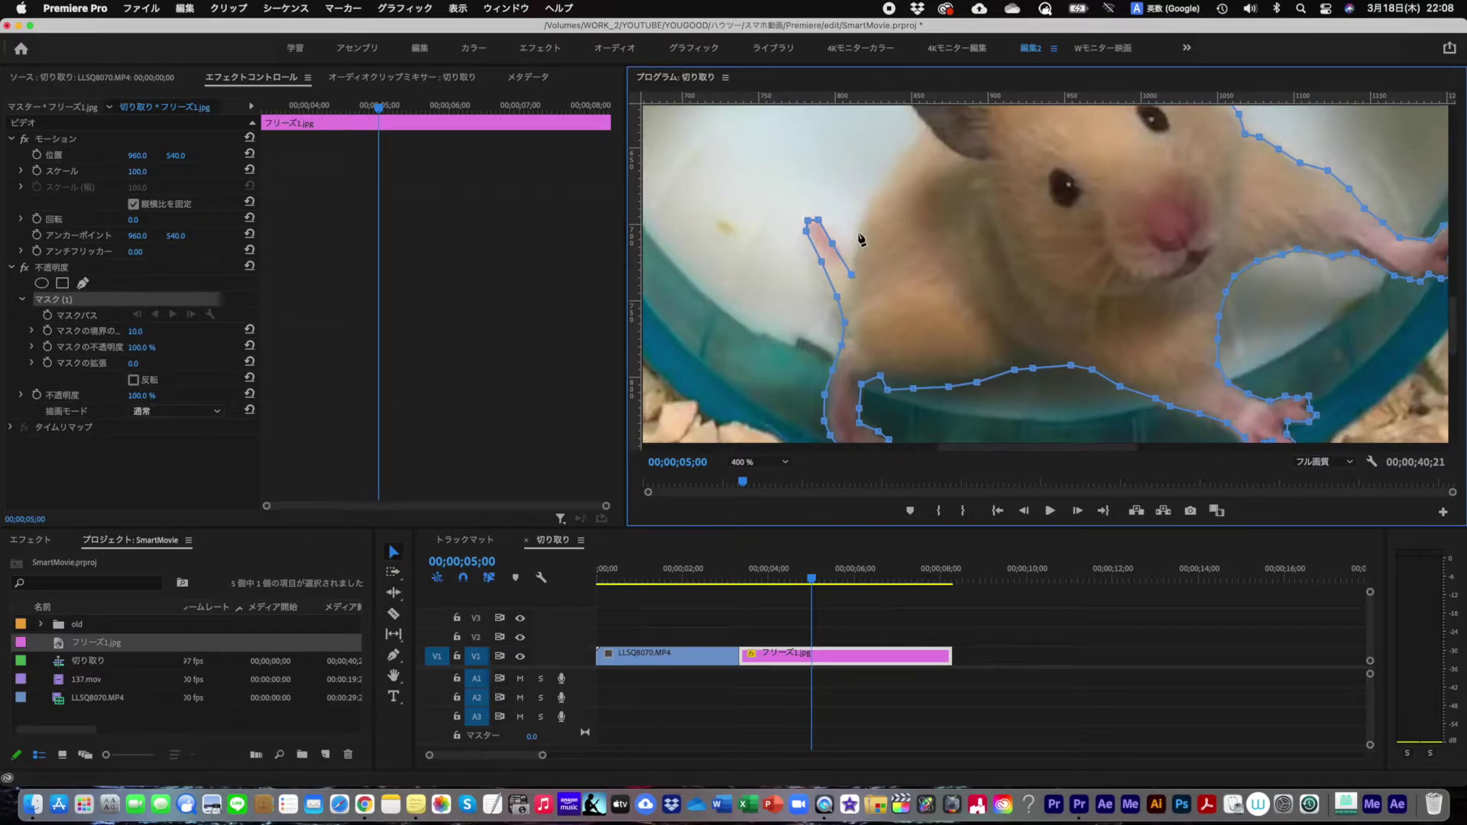
- Outline the cheek, ear and head, then close the mask on its first point
{"action": "left_click", "coordinate": [858, 199]}
{"action": "left_click_drag", "start_coordinate": [854, 236], "coordinate": [853, 250]}
{"action": "left_click", "coordinate": [859, 214]}
{"action": "left_click_drag", "start_coordinate": [861, 215], "coordinate": [856, 219]}
{"action": "left_click", "coordinate": [902, 156]}
{"action": "left_click_drag", "start_coordinate": [899, 160], "coordinate": [894, 162]}
{"action": "key", "text": "Left"}
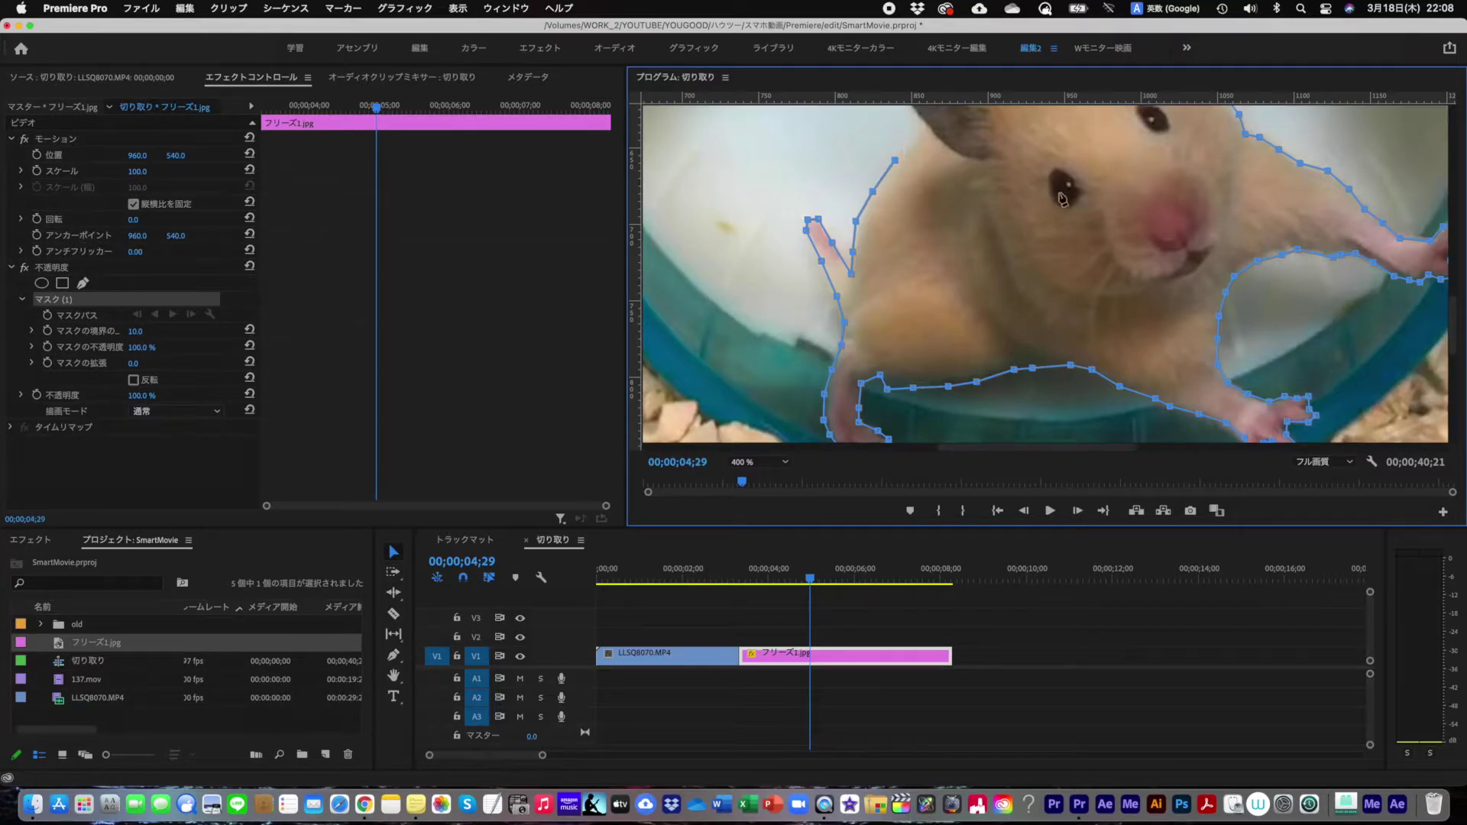
{"action": "scroll", "coordinate": [1078, 337], "scroll_direction": "up", "scroll_amount": 3}
{"action": "scroll", "coordinate": [1077, 337], "scroll_direction": "up", "scroll_amount": 3}
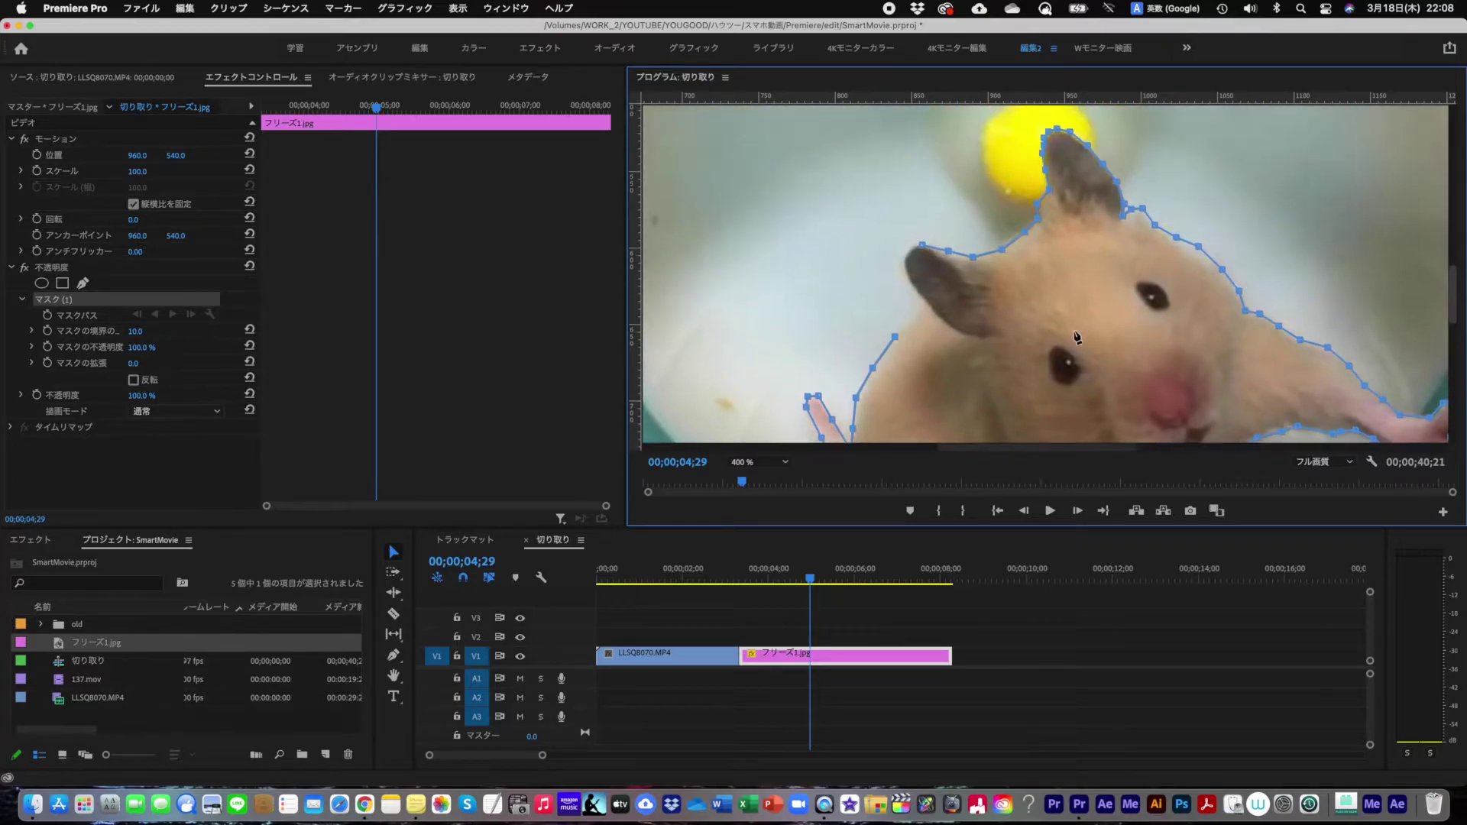
{"action": "left_click", "coordinate": [907, 327]}
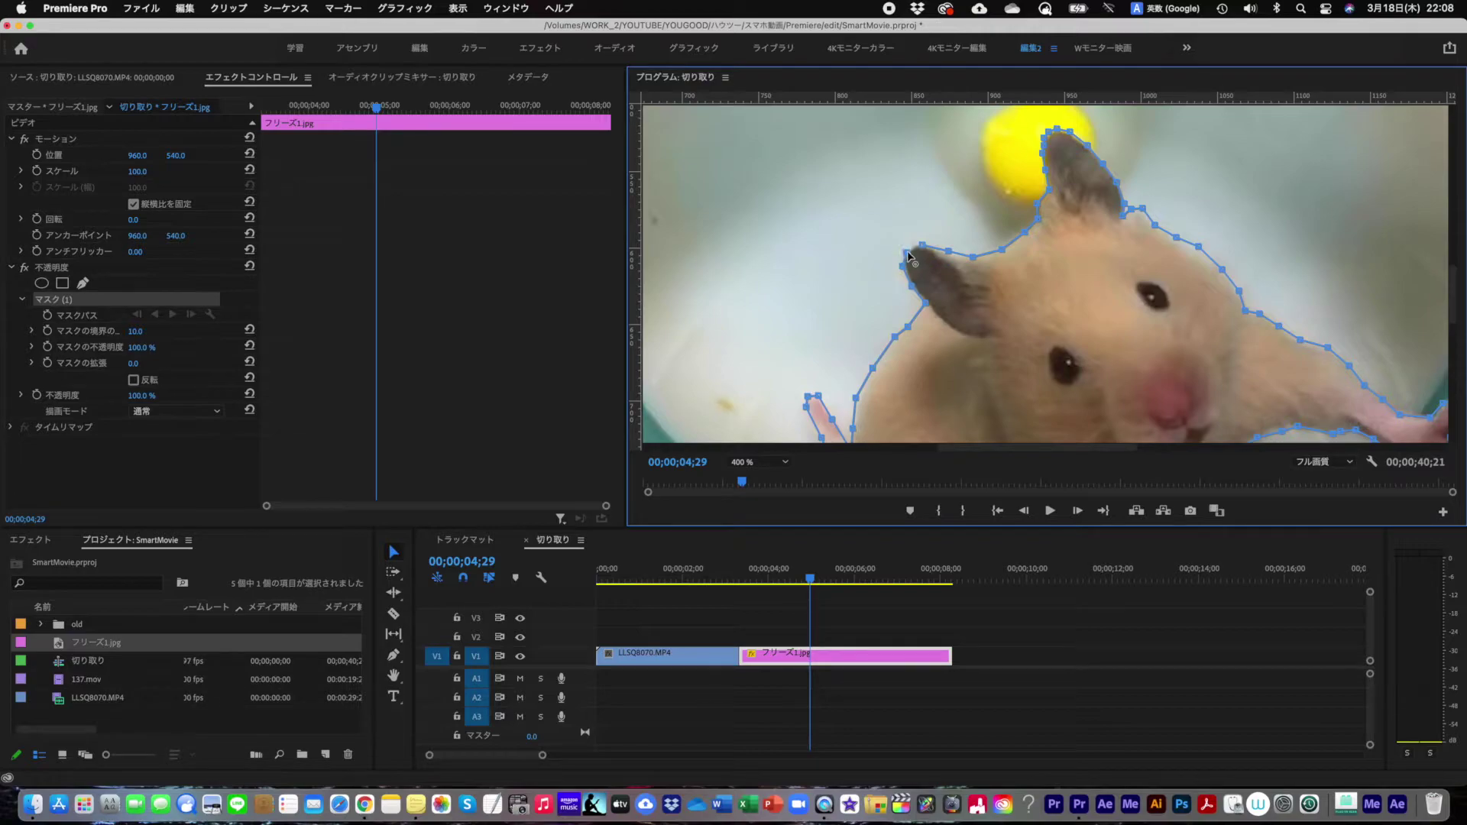
{"action": "left_click_drag", "start_coordinate": [908, 256], "coordinate": [942, 242]}
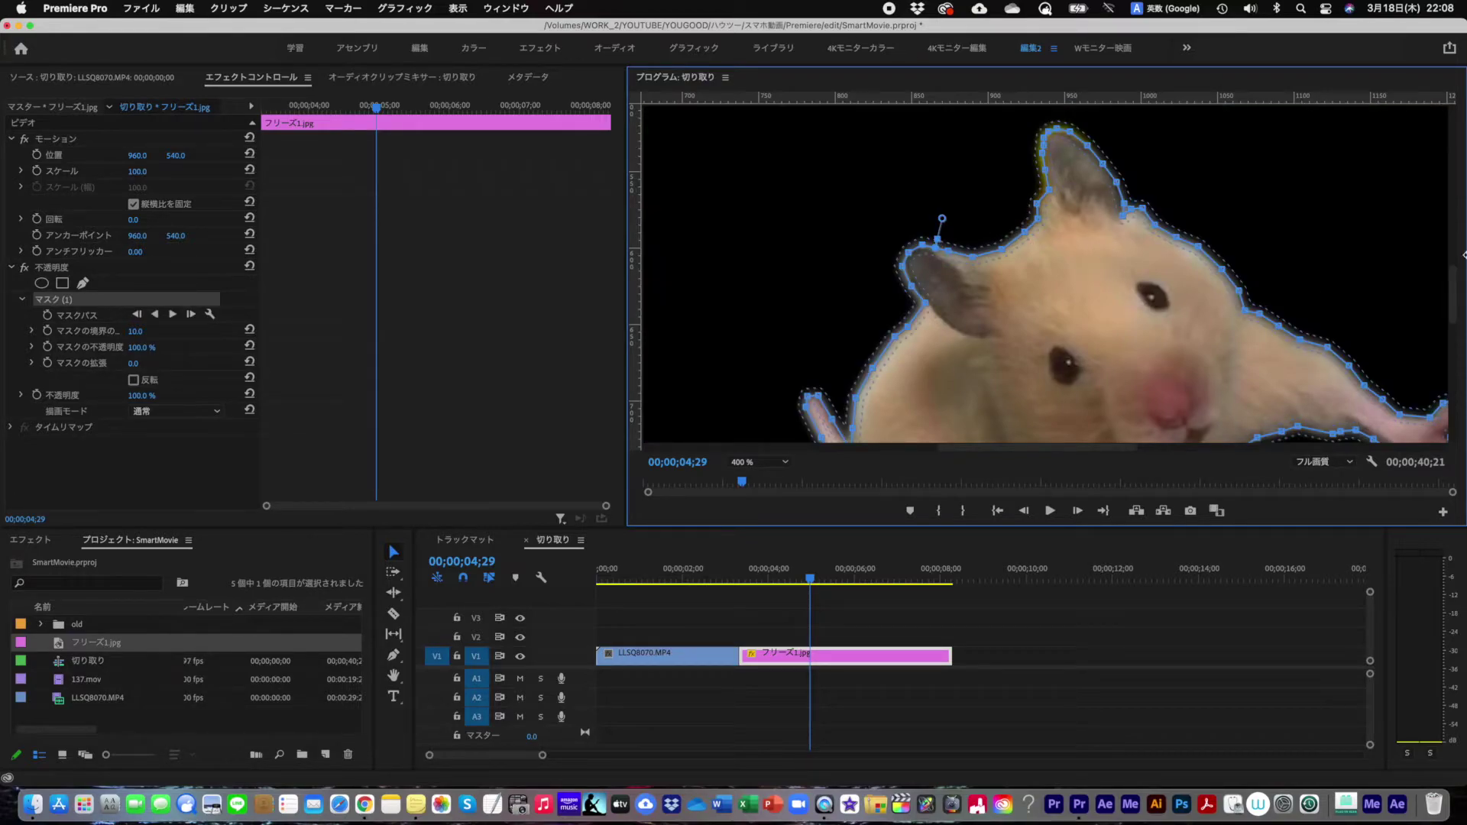
- Fit the Program view to the whole frame and set the freeze clip's Mask Feather to 15.0
{"action": "left_click", "coordinate": [755, 463]}
{"action": "left_click", "coordinate": [781, 476]}
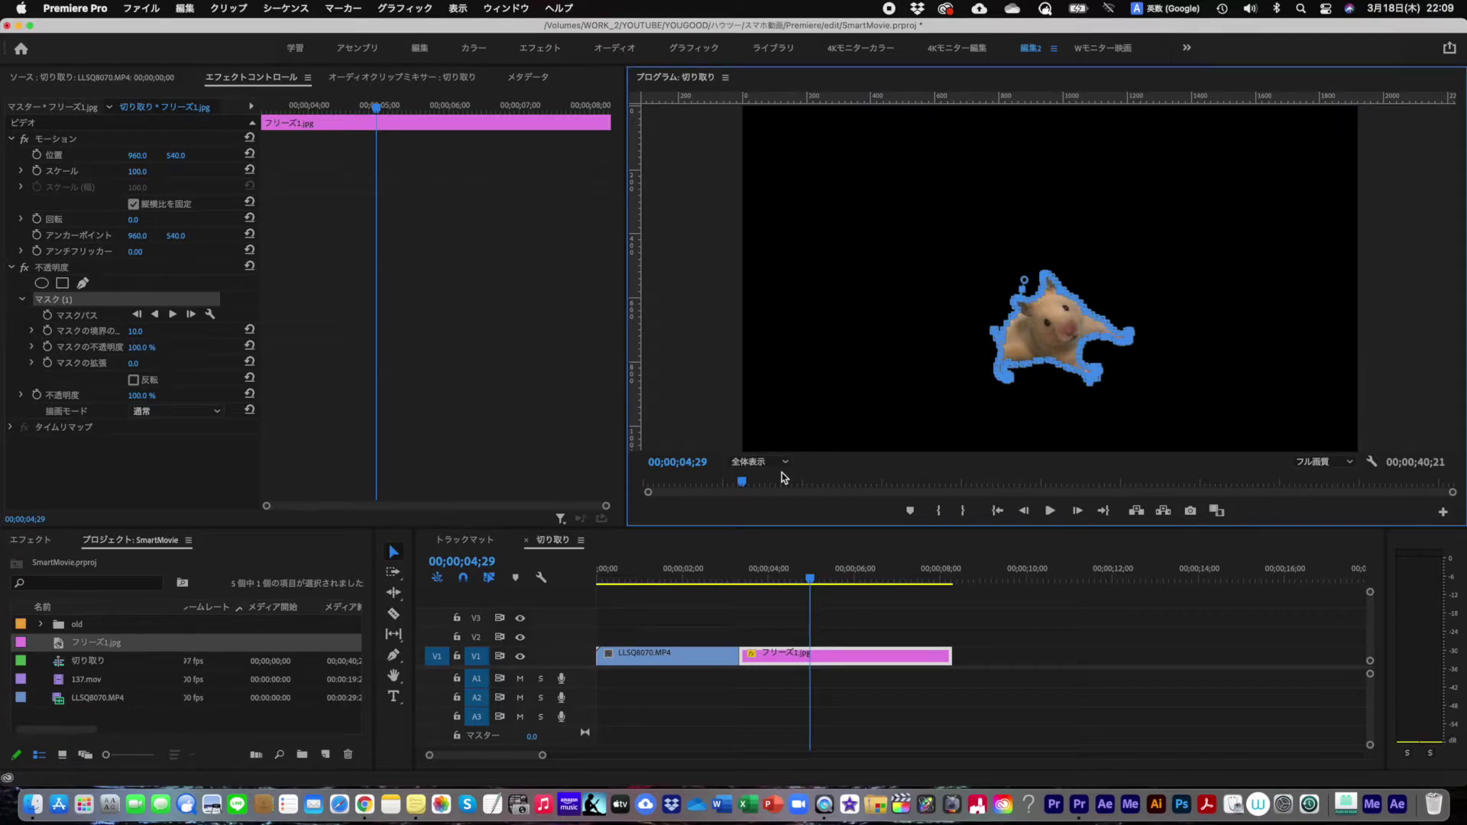
{"action": "left_click", "coordinate": [848, 628]}
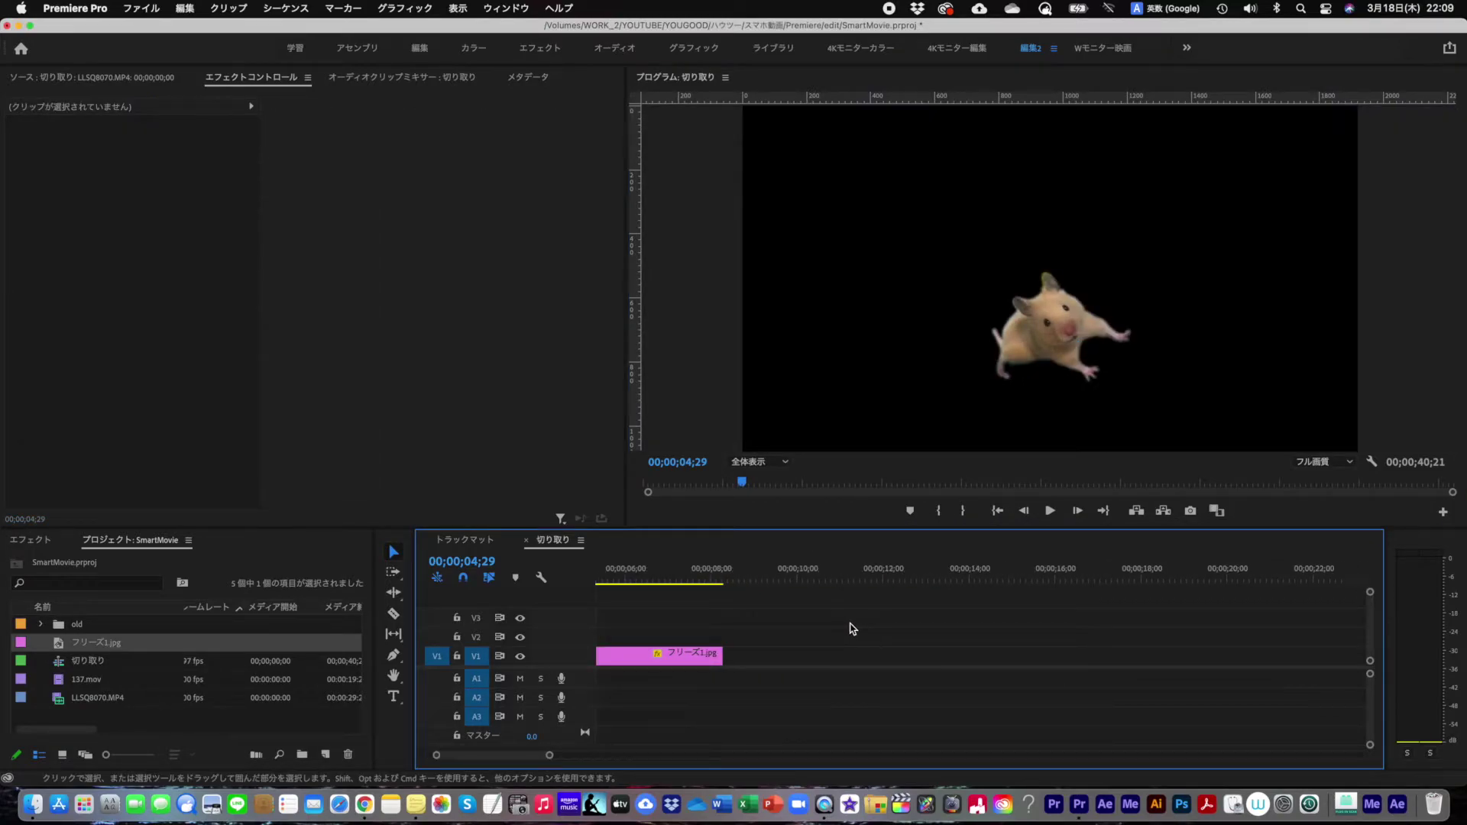
{"action": "left_click", "coordinate": [833, 657]}
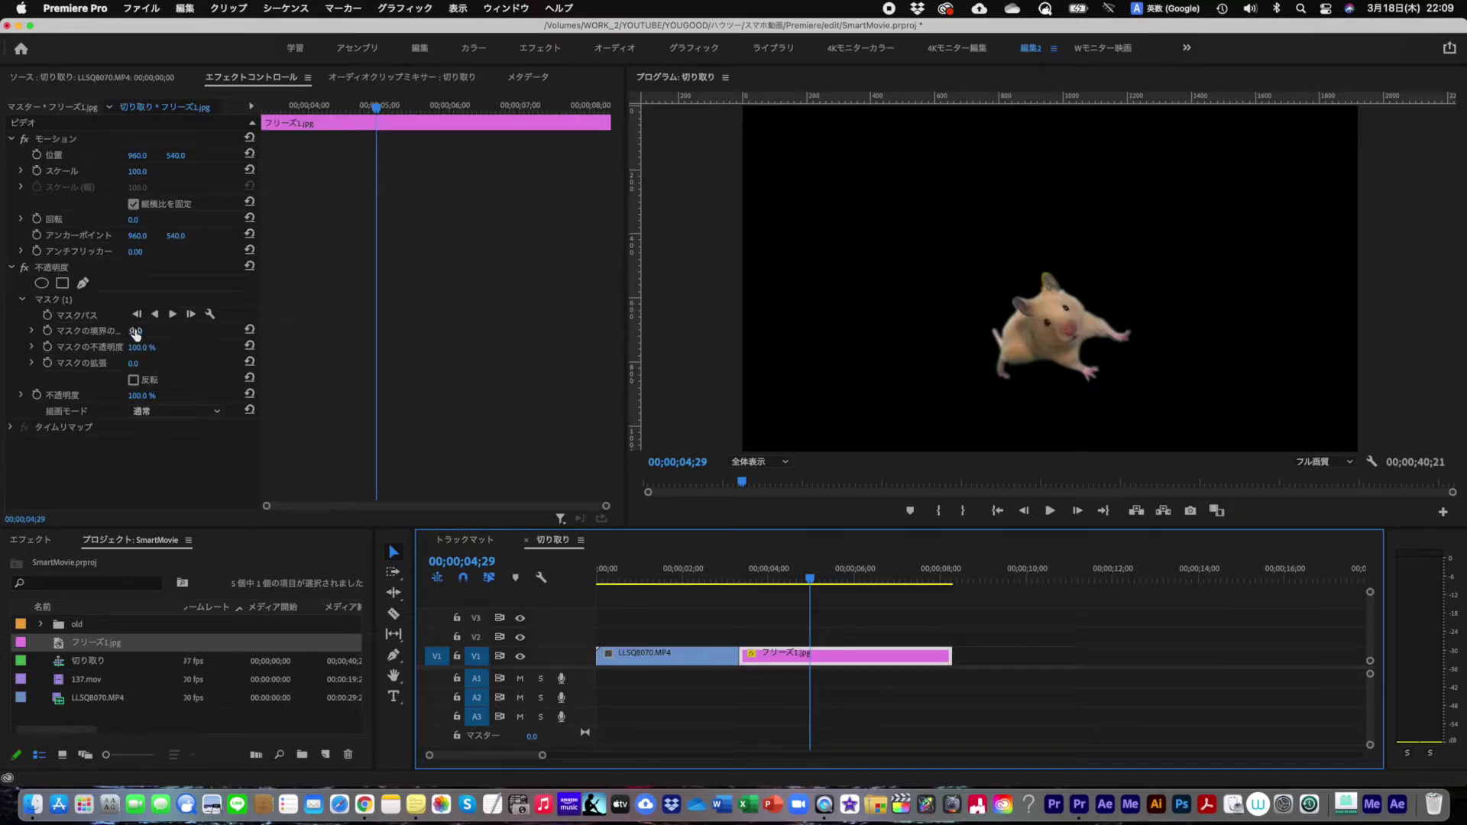
{"action": "left_click_drag", "start_coordinate": [135, 332], "coordinate": [141, 337]}
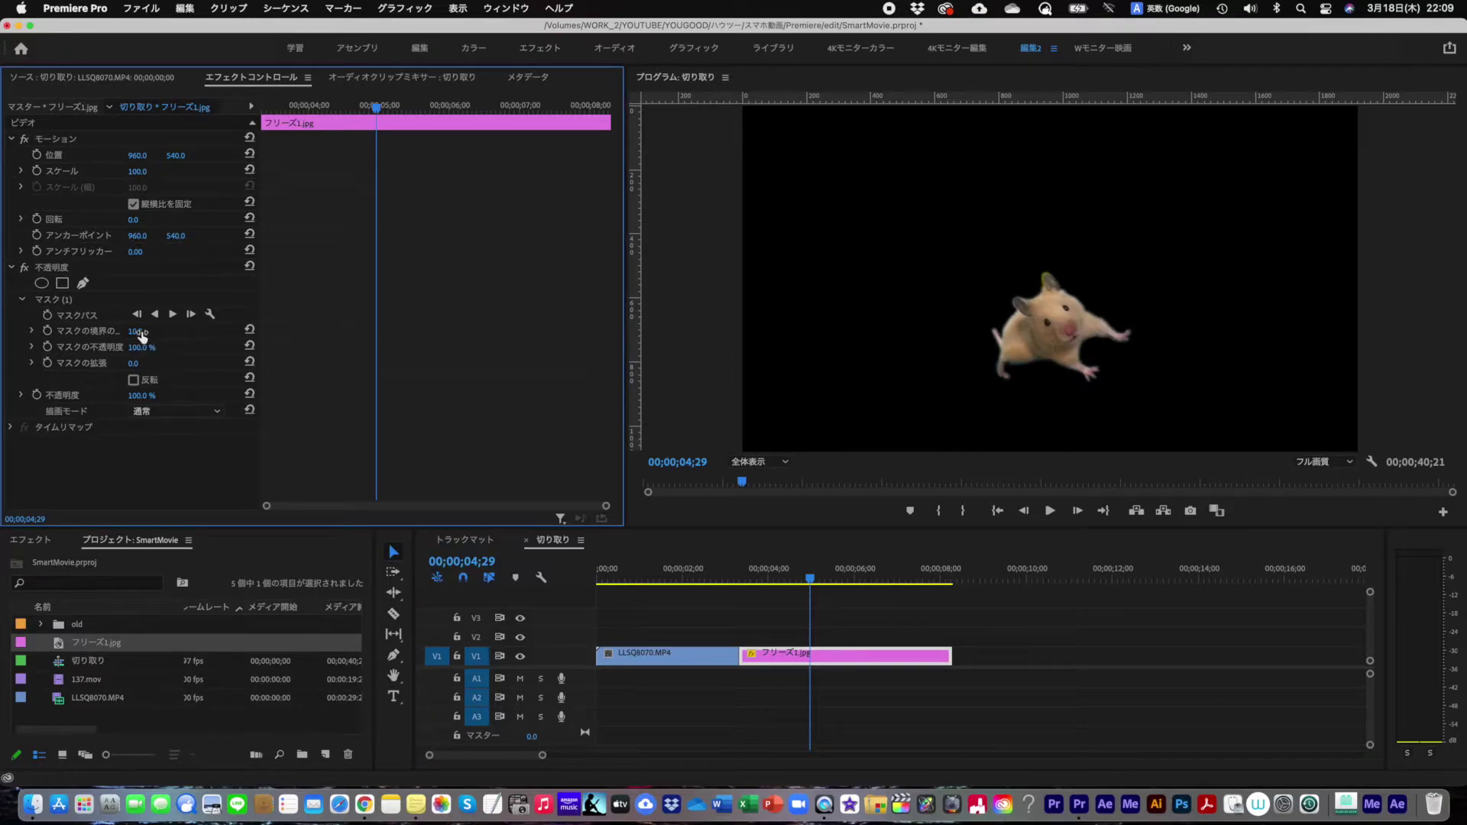
{"action": "left_click", "coordinate": [831, 616]}
{"action": "scroll", "coordinate": [831, 615], "scroll_direction": "right", "scroll_amount": 1}
{"action": "scroll", "coordinate": [807, 649], "scroll_direction": "left", "scroll_amount": 1}
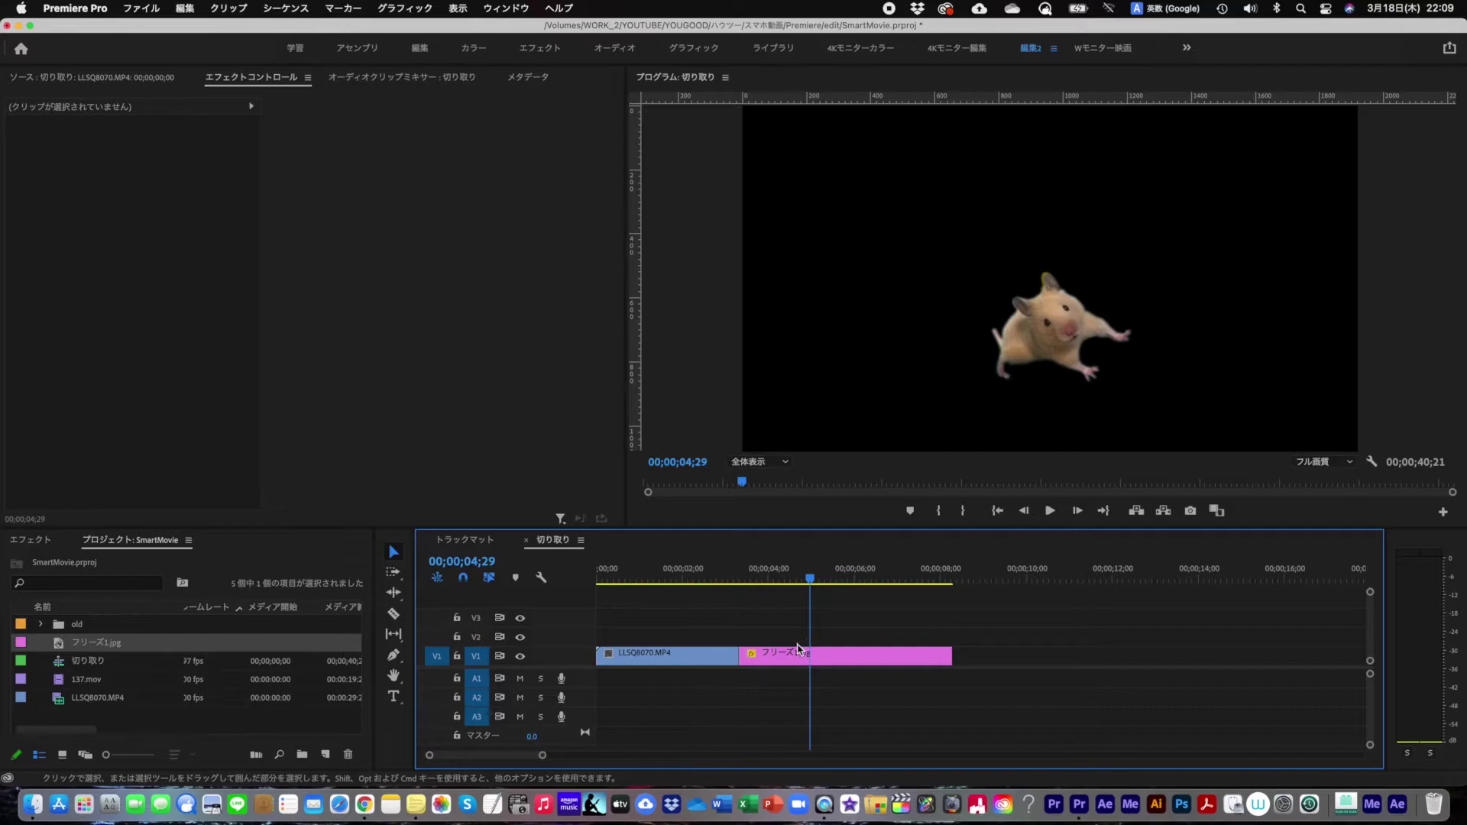
- Place 137.mov under the hamster clips and trim it where the freeze frame ends
{"action": "left_click", "coordinate": [88, 680]}
{"action": "left_click_drag", "start_coordinate": [103, 678], "coordinate": [104, 680]}
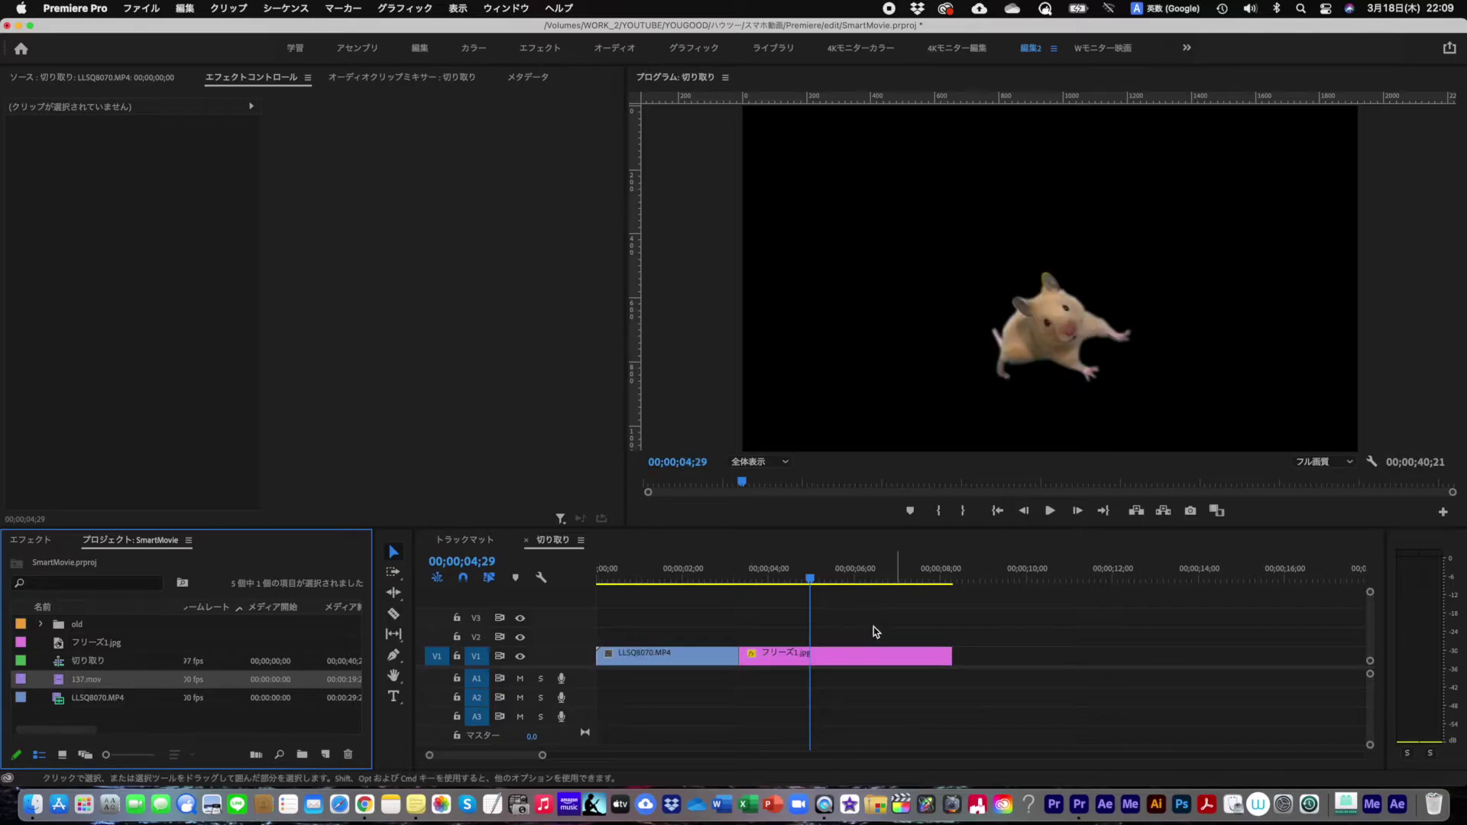
{"action": "mouse_move", "coordinate": [872, 629]}
{"action": "left_mouse_down"}
{"action": "mouse_move", "coordinate": [611, 659]}
{"action": "mouse_move", "coordinate": [650, 616]}
{"action": "left_mouse_up"}
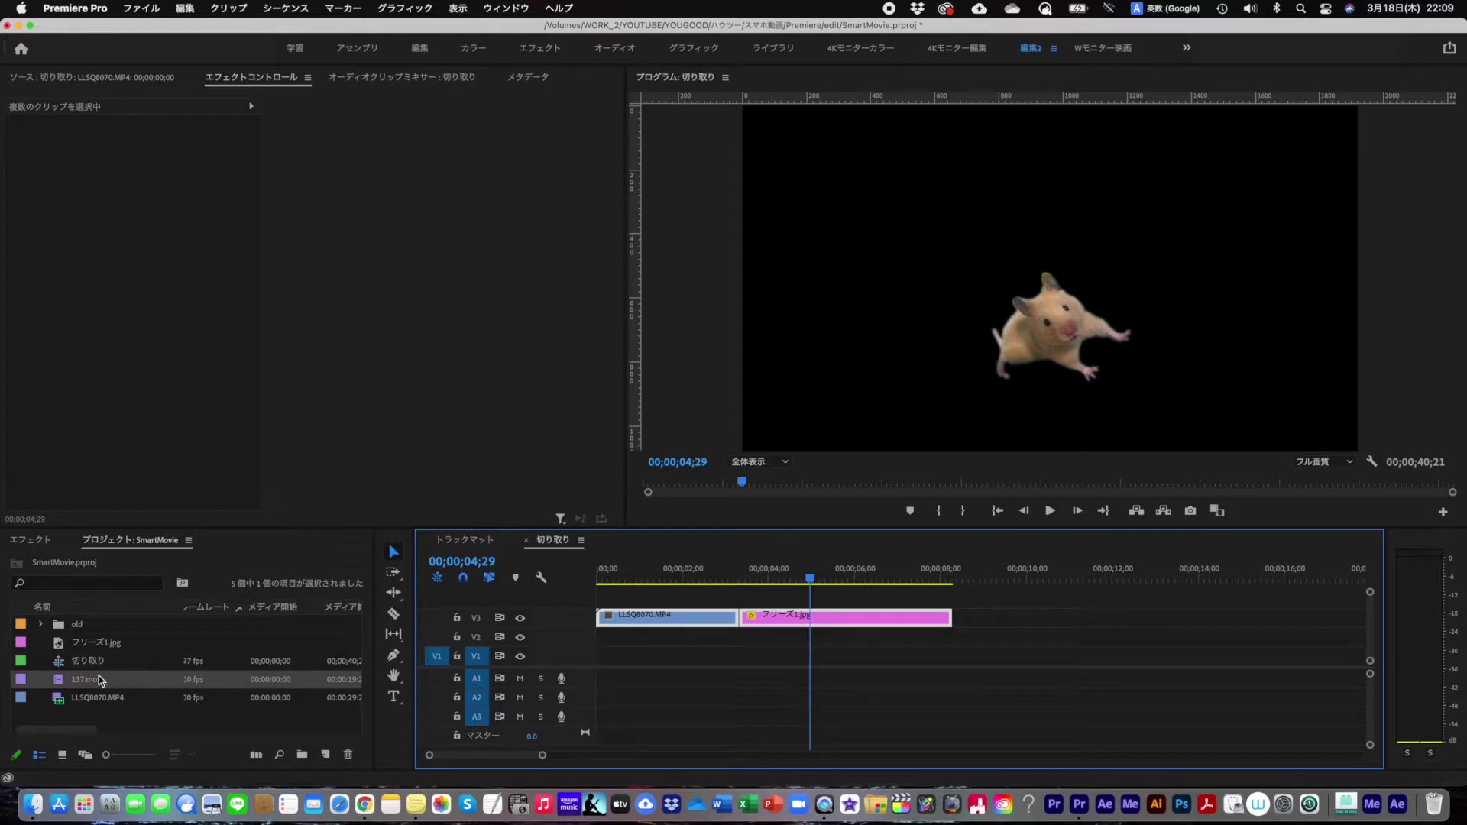
{"action": "left_click_drag", "start_coordinate": [99, 680], "coordinate": [745, 644]}
{"action": "left_click_drag", "start_coordinate": [746, 581], "coordinate": [796, 581]}
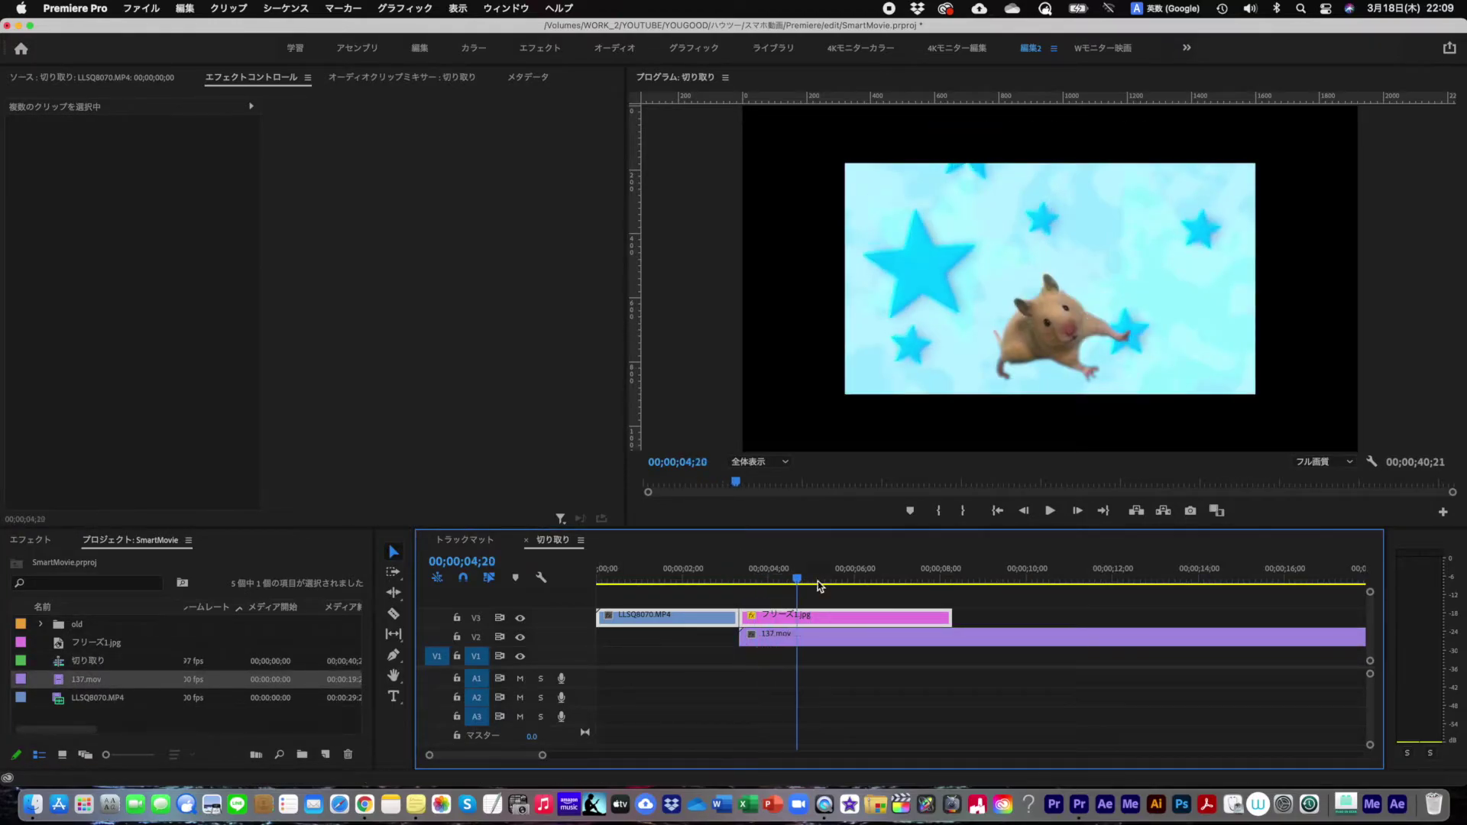
{"action": "left_click", "coordinate": [988, 641]}
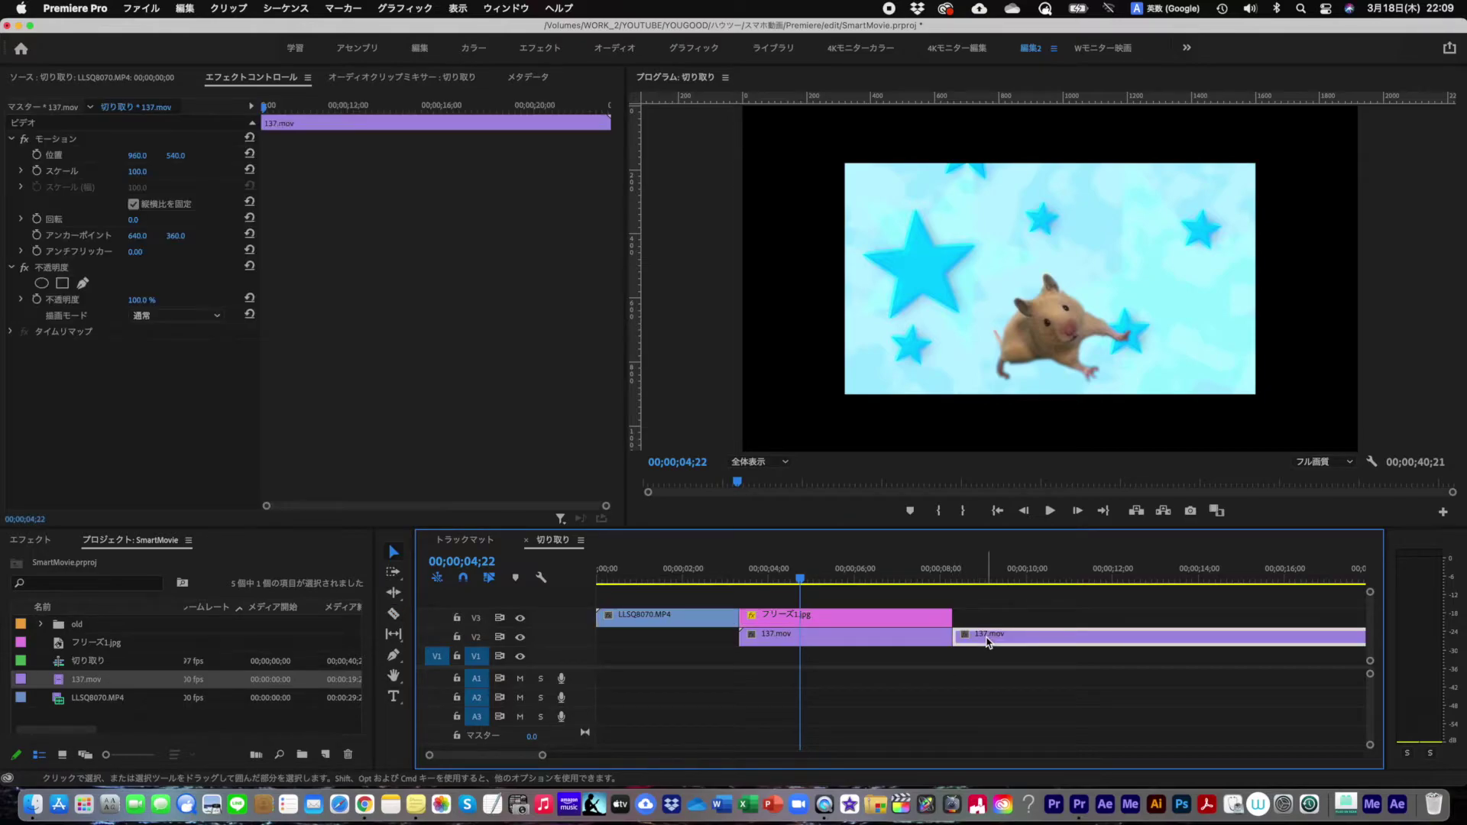
{"action": "key", "text": "Delete"}
{"action": "left_click", "coordinate": [816, 642]}
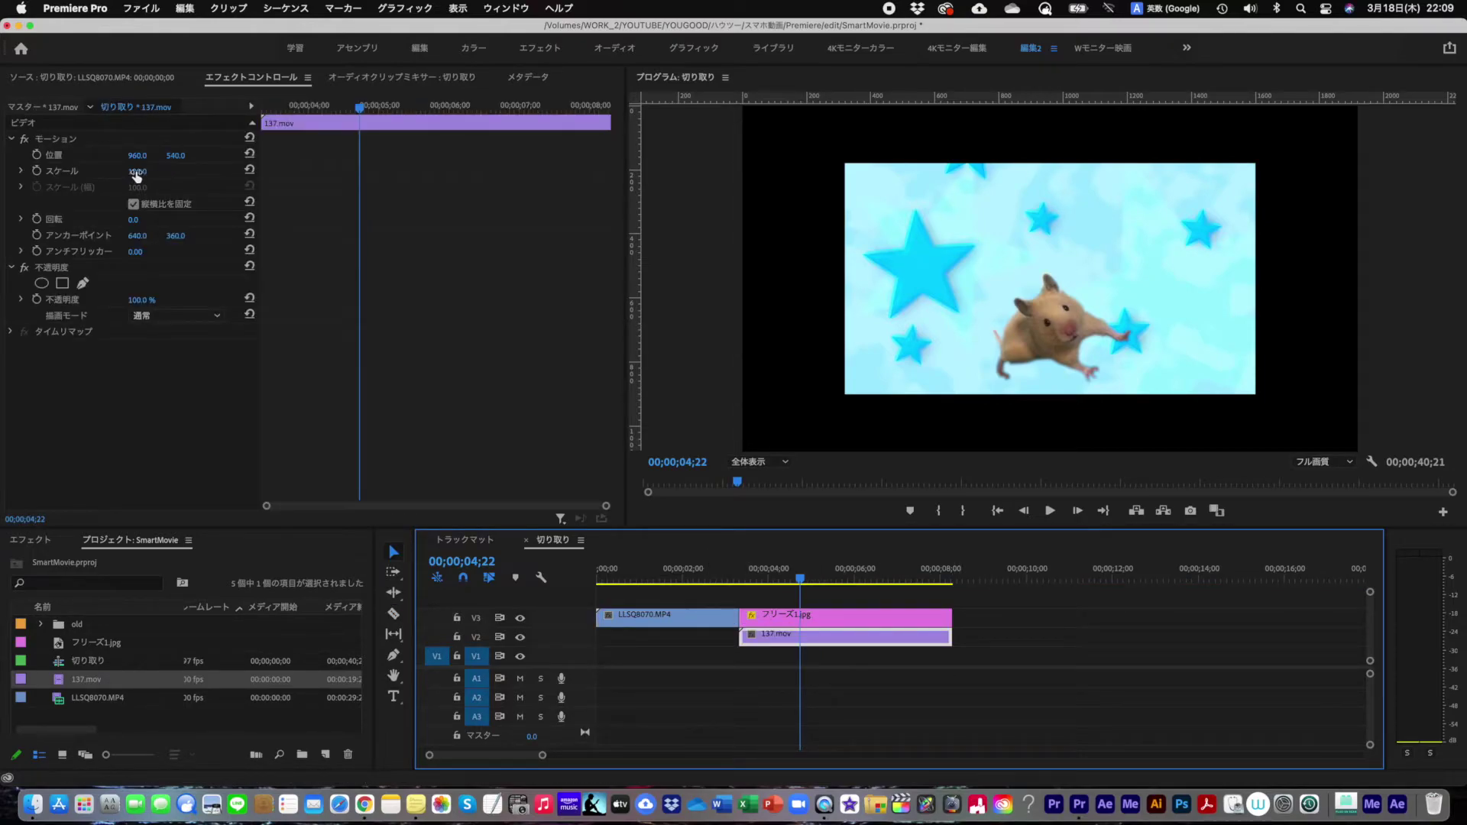
- Set the 137.mov background's Motion Scale to 150
{"action": "left_click_drag", "start_coordinate": [137, 173], "coordinate": [149, 173]}
{"action": "left_click", "coordinate": [141, 172]}
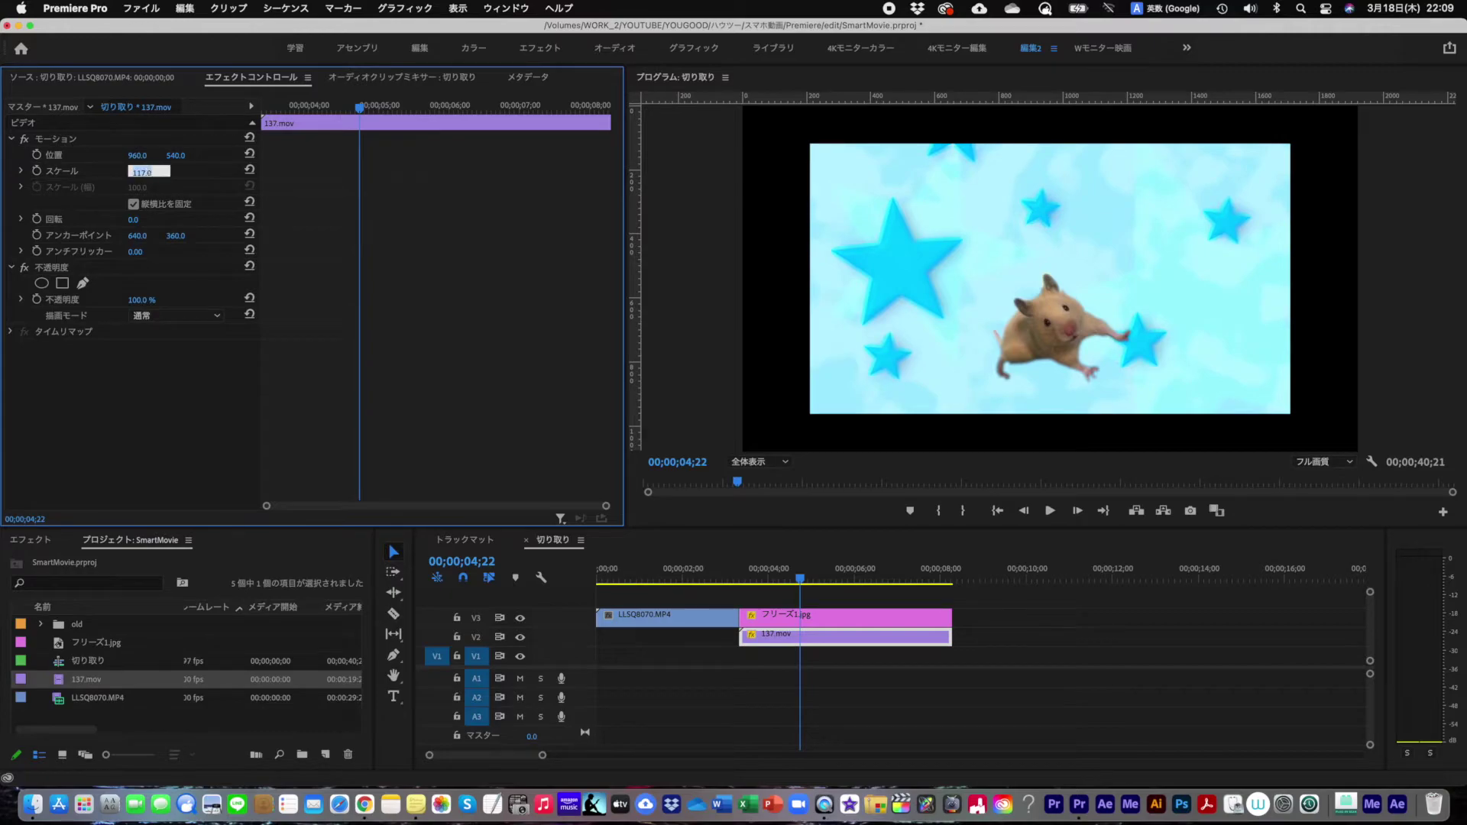
{"action": "type", "text": "4"}
{"action": "key", "text": "Return"}
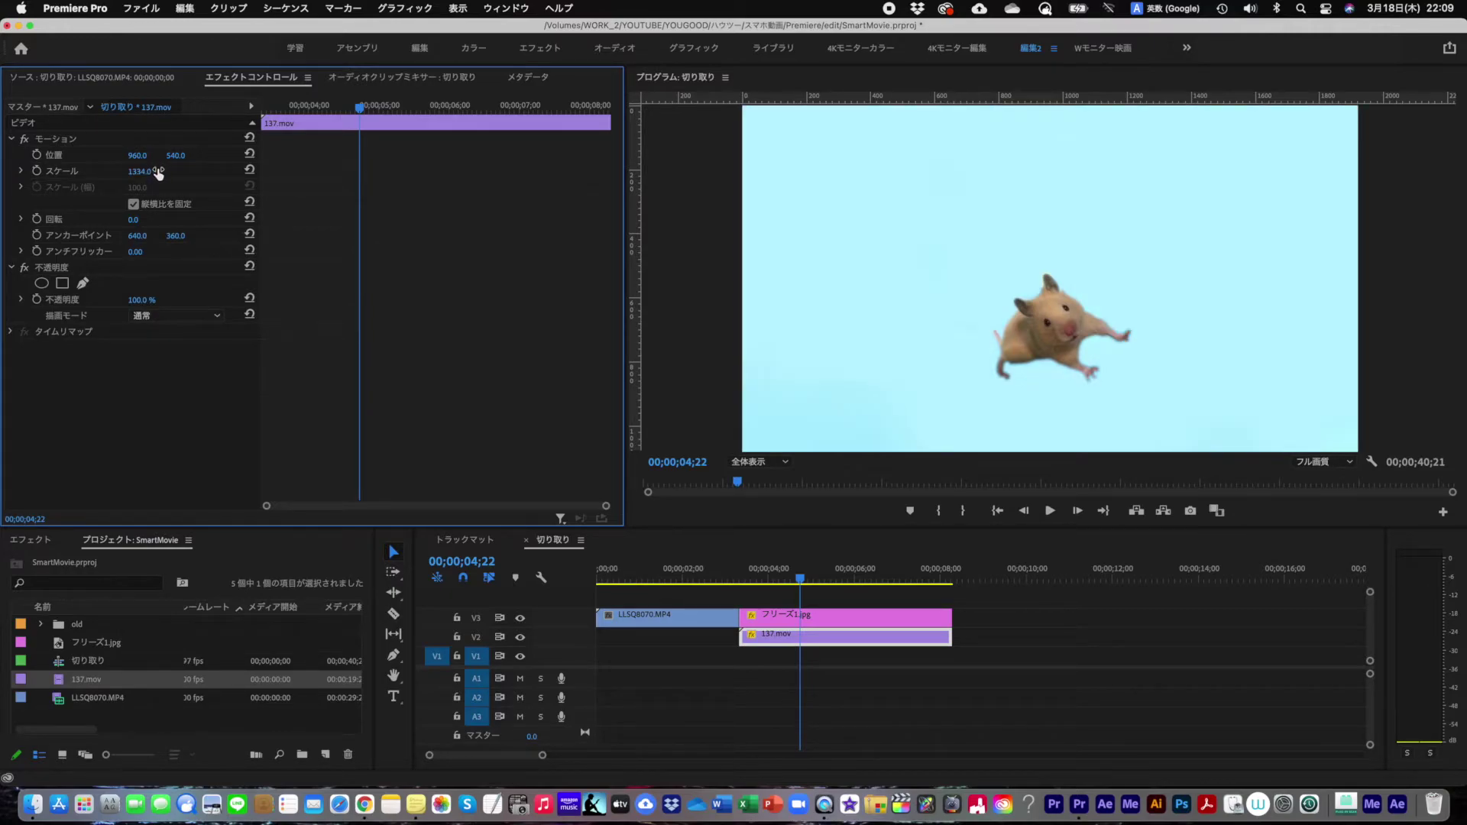
{"action": "left_click", "coordinate": [144, 173]}
{"action": "type", "text": "1"}
{"action": "key", "text": "Return"}
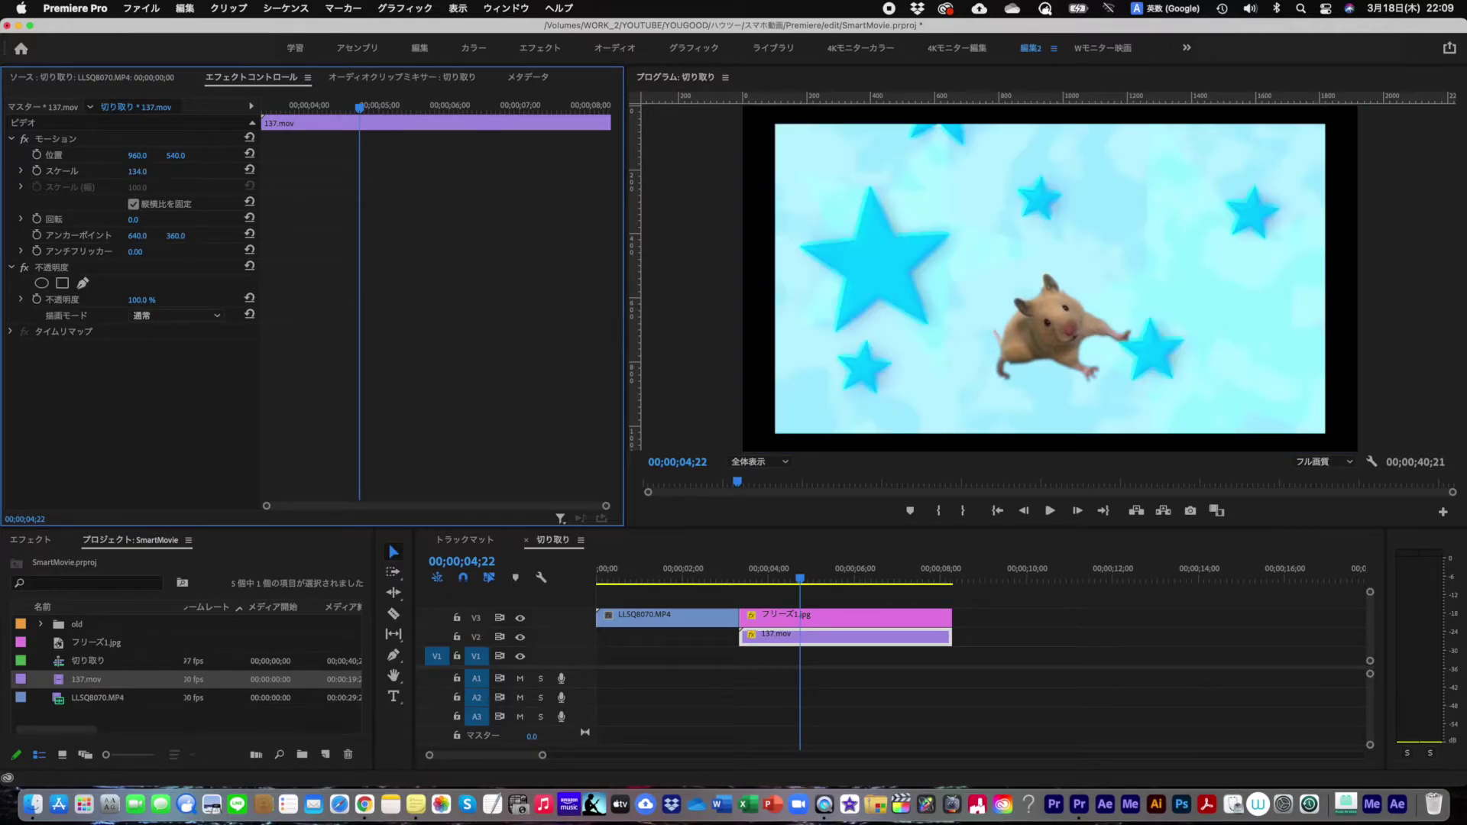
{"action": "left_click", "coordinate": [136, 172]}
{"action": "type", "text": "150"}
{"action": "key", "text": "Return"}
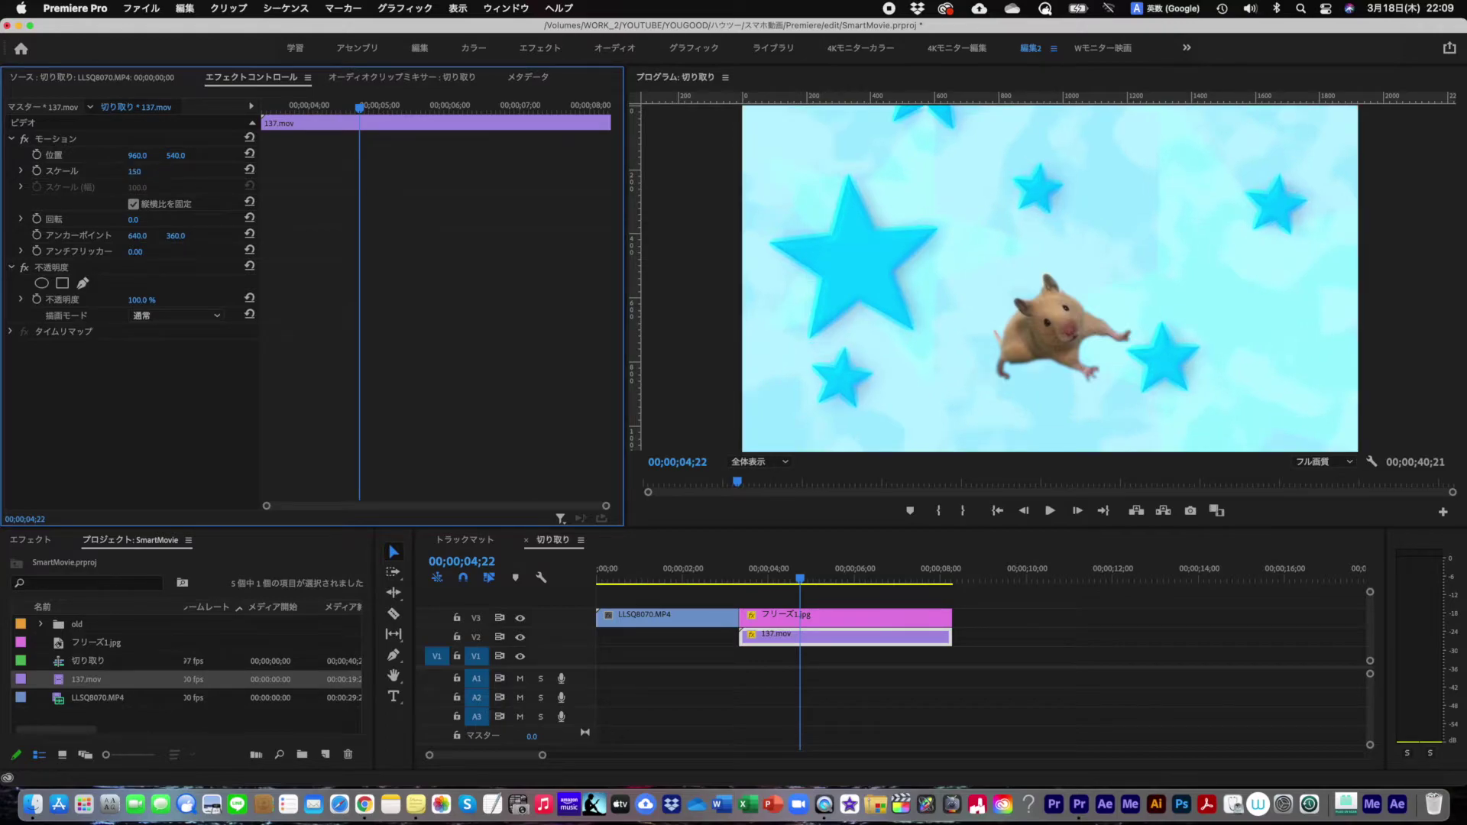
{"action": "mouse_move", "coordinate": [794, 579]}
{"action": "left_mouse_down"}
{"action": "mouse_move", "coordinate": [751, 581]}
{"action": "mouse_move", "coordinate": [795, 581]}
{"action": "mouse_move", "coordinate": [763, 584]}
{"action": "left_mouse_up"}
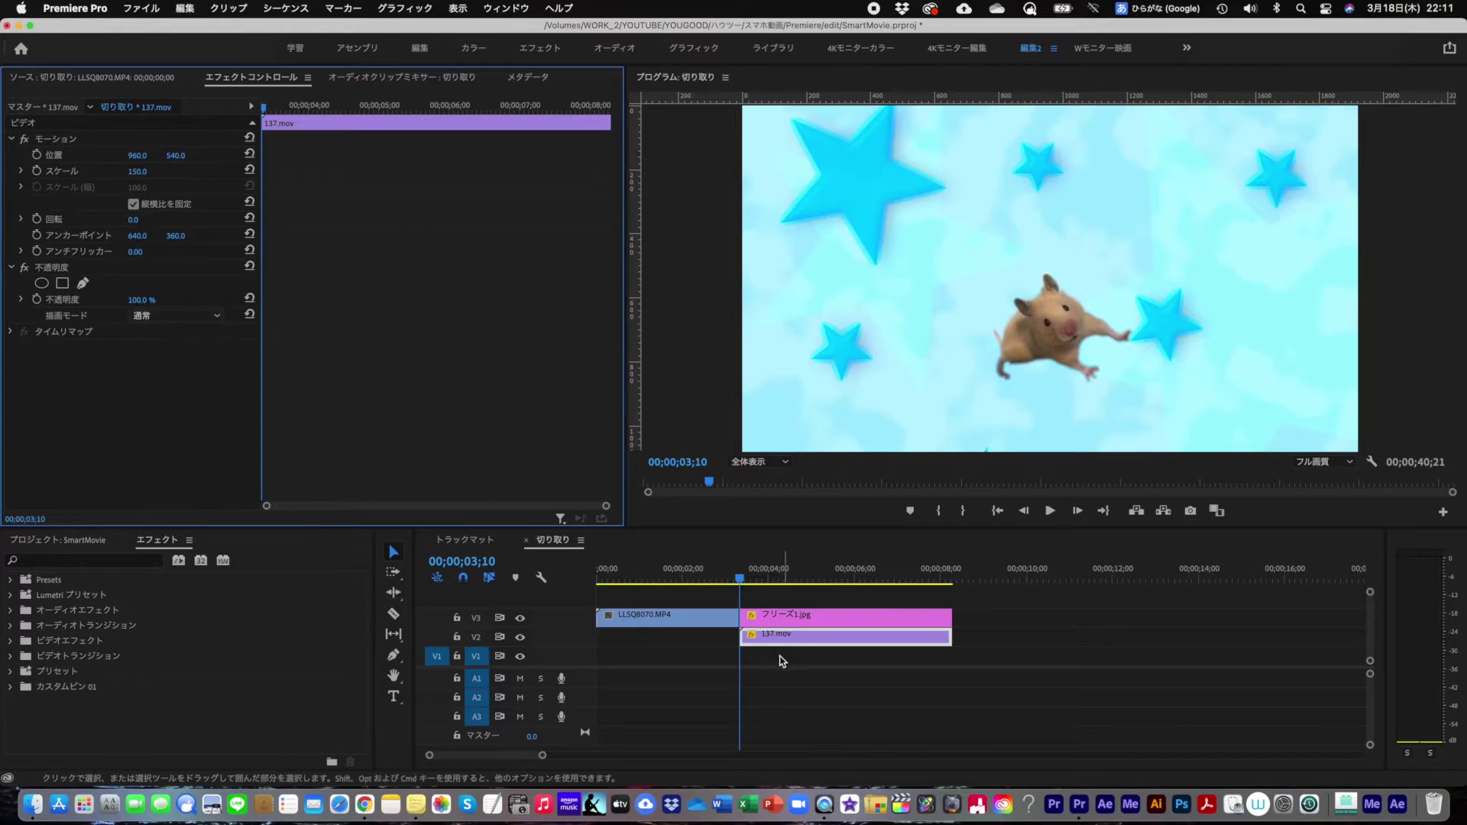
{"action": "left_click", "coordinate": [709, 654]}
{"action": "left_click", "coordinate": [790, 640]}
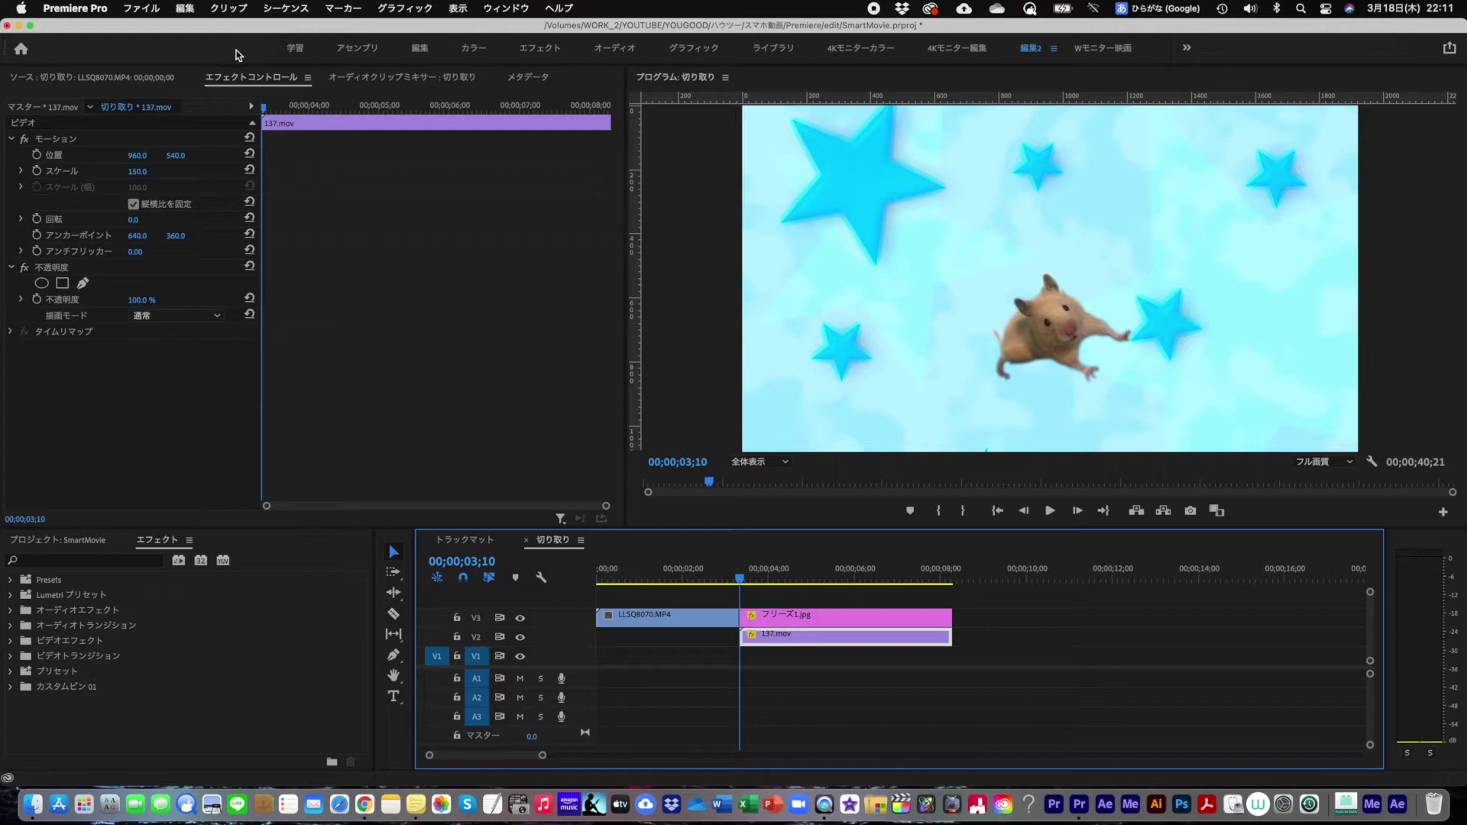
- Add an ellipse mask to the 137.mov background's Opacity with Mask Feather 0
{"action": "left_click", "coordinate": [55, 269]}
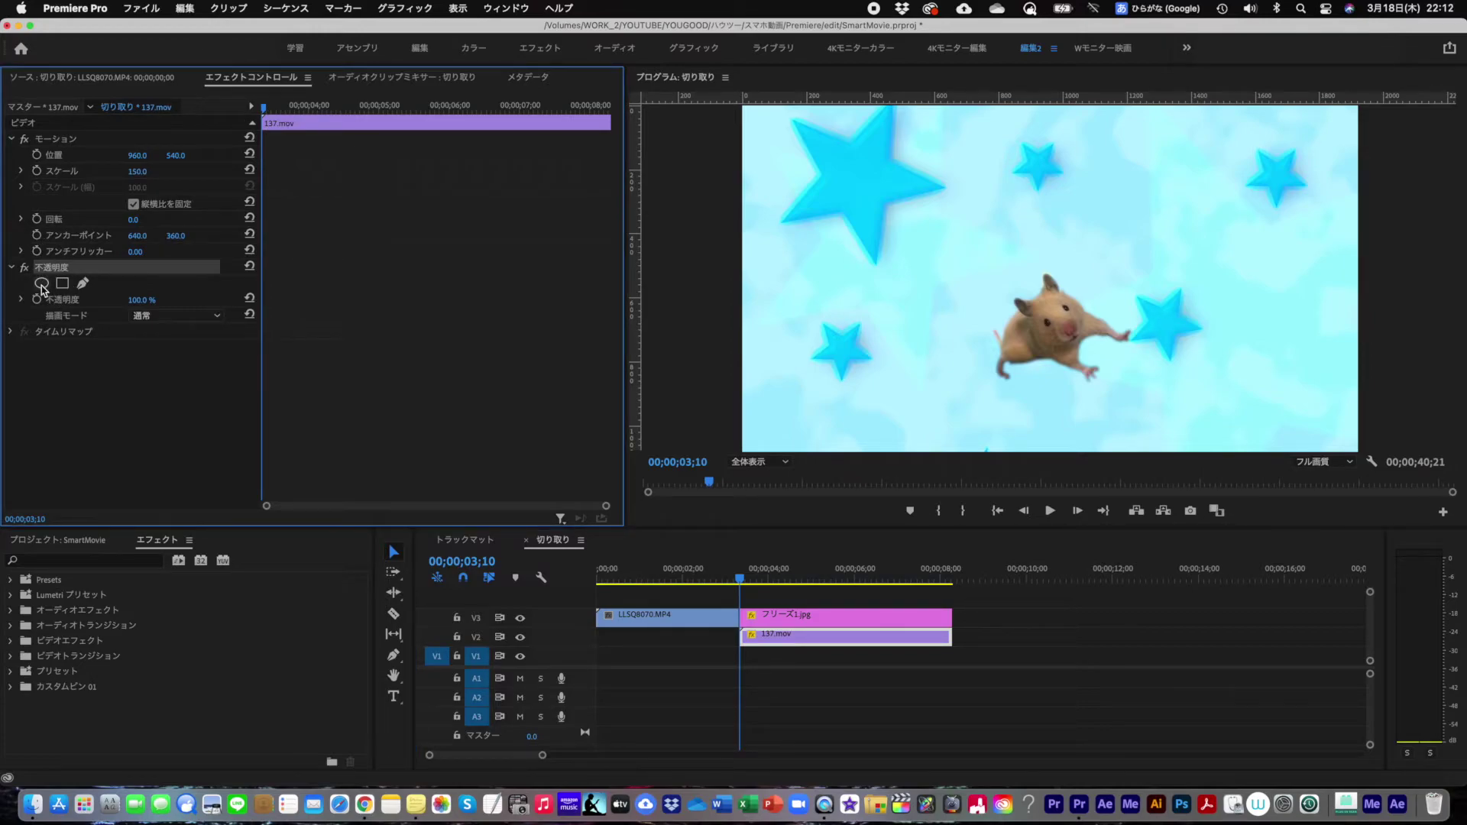
{"action": "left_click", "coordinate": [41, 284]}
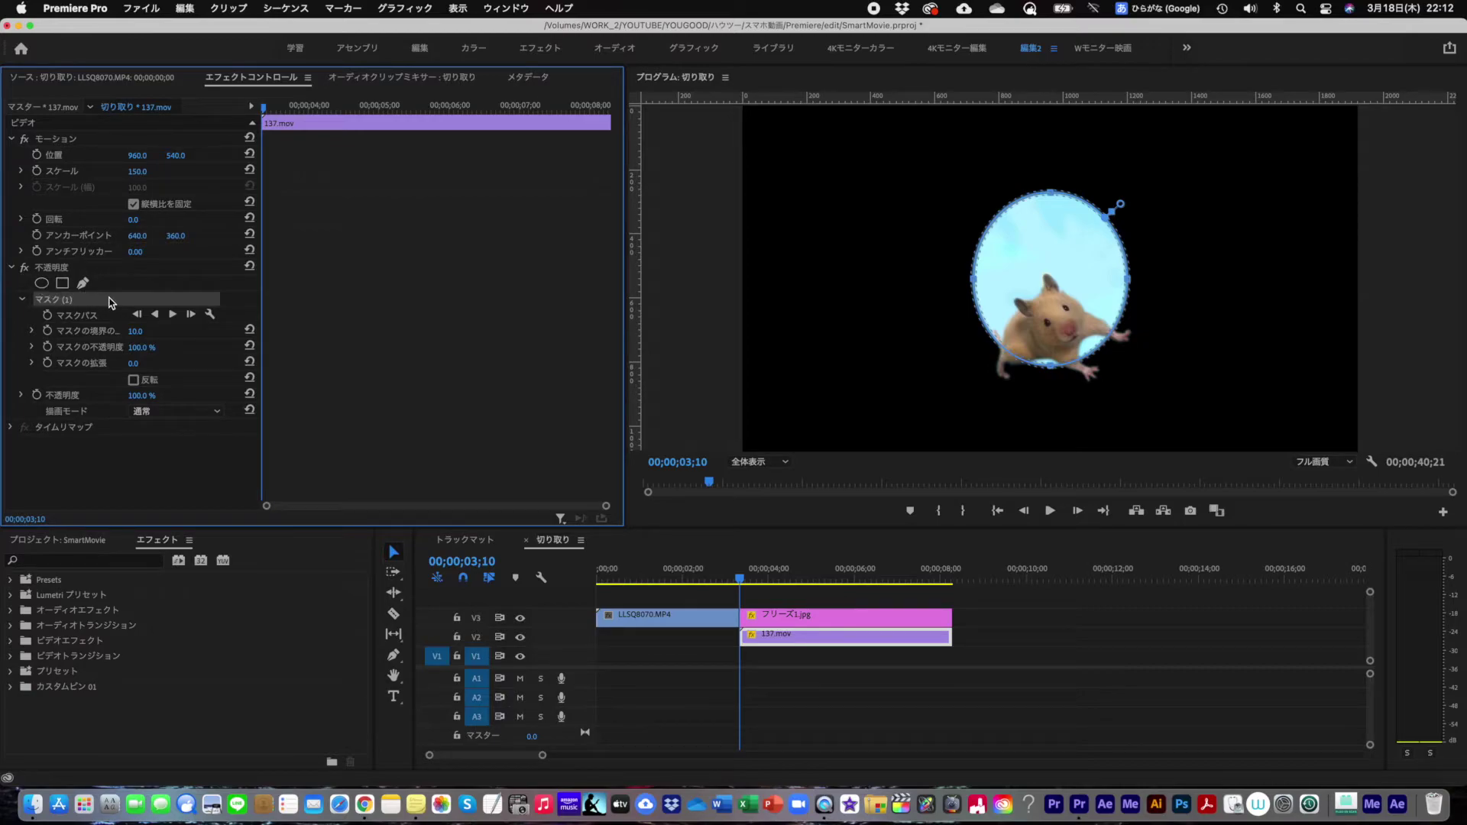
{"action": "left_click_drag", "start_coordinate": [135, 332], "coordinate": [107, 331]}
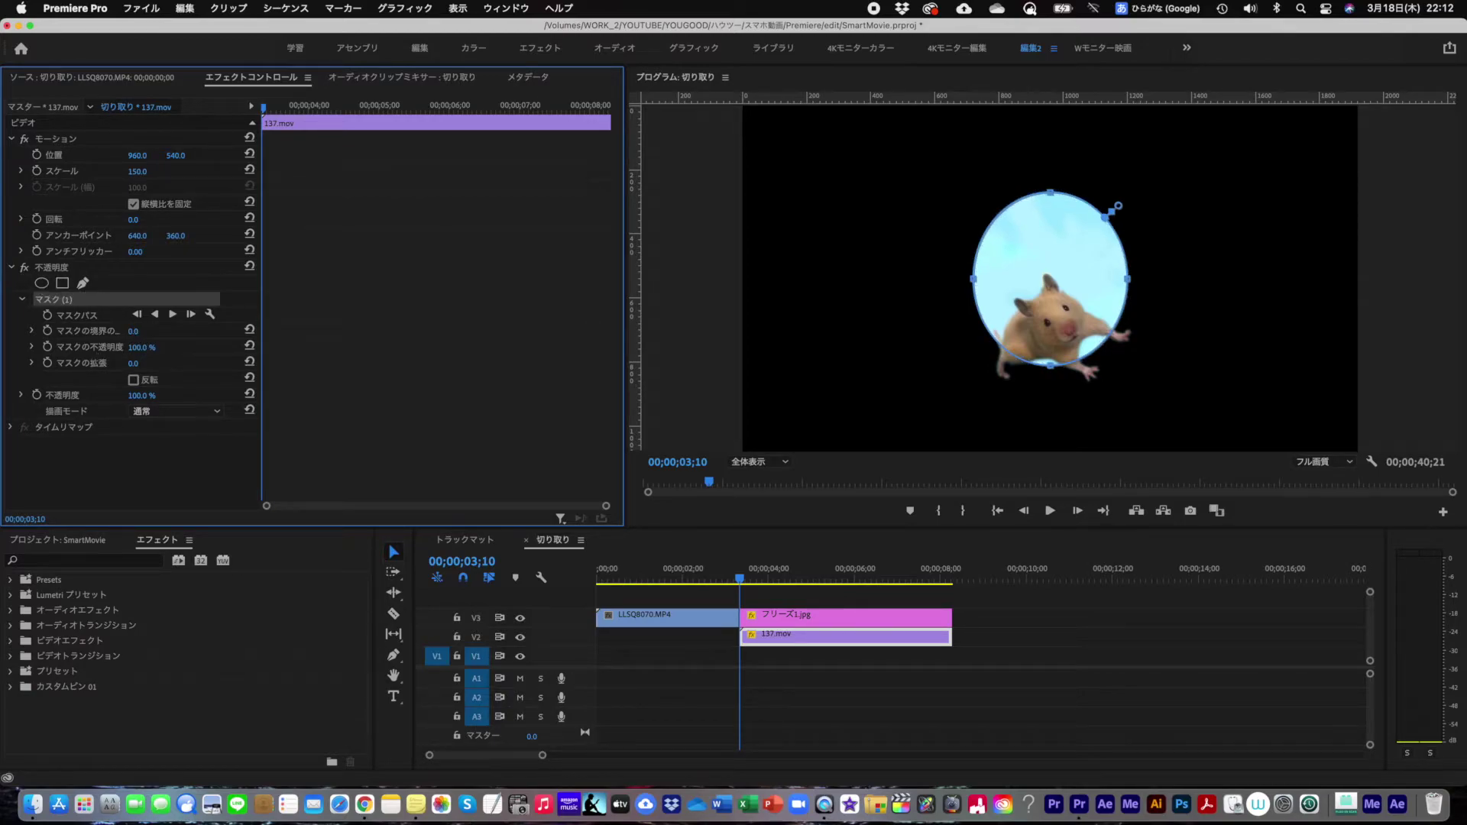
{"action": "key", "text": "super+z"}
{"action": "left_click_drag", "start_coordinate": [261, 137], "coordinate": [346, 138]}
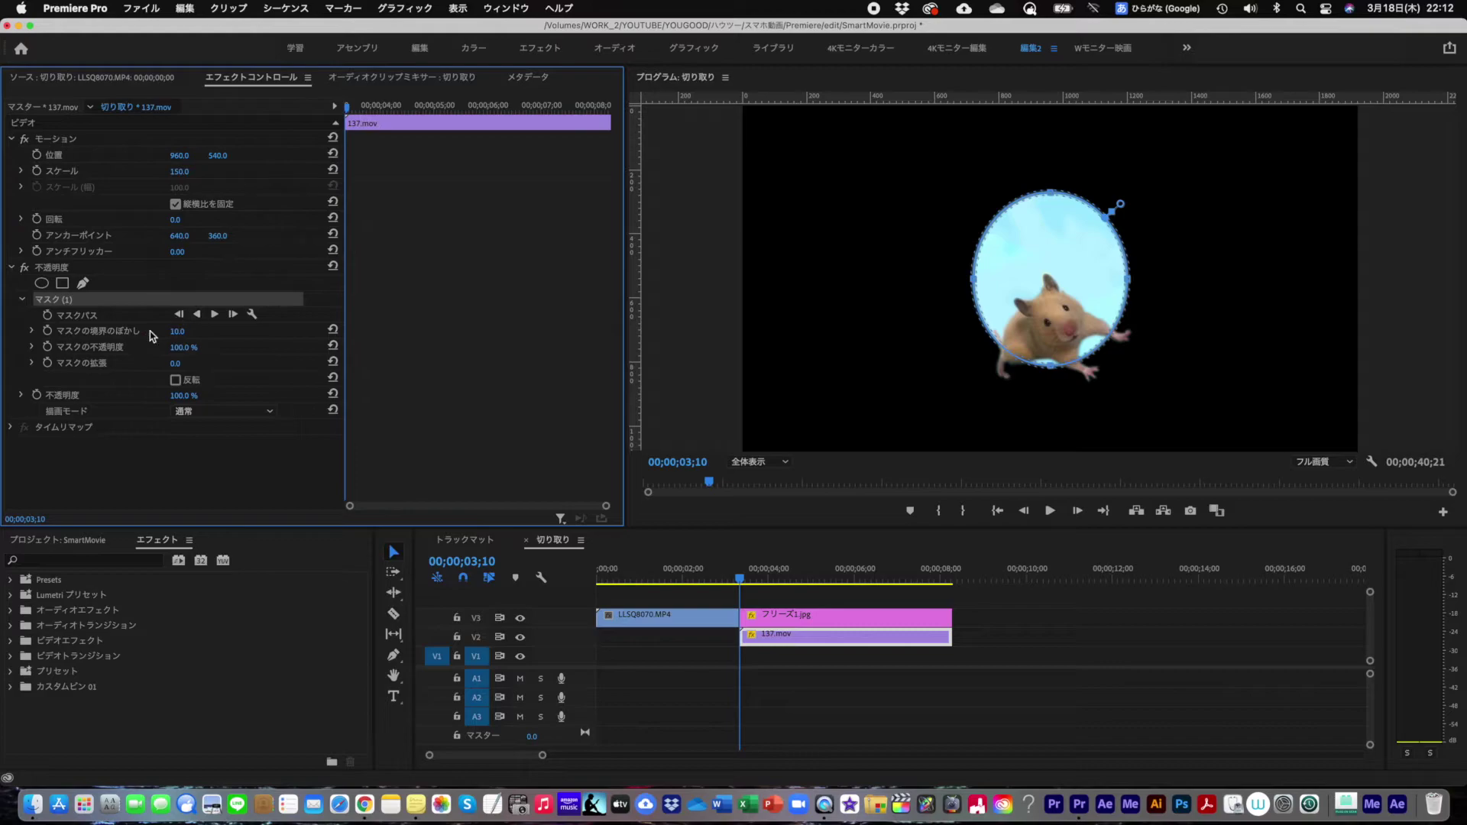
{"action": "left_click_drag", "start_coordinate": [183, 331], "coordinate": [153, 331]}
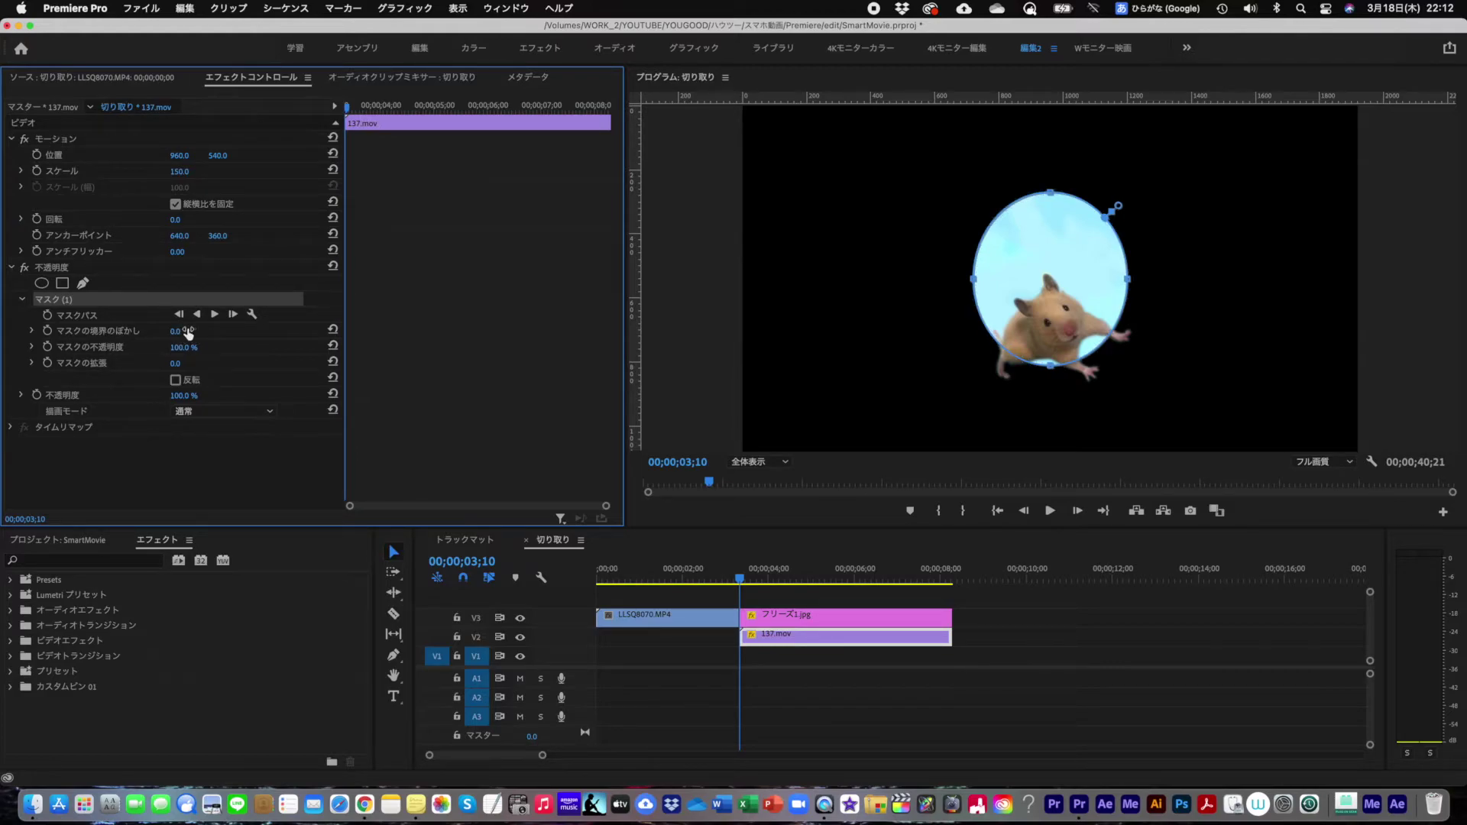
- Reshape the oval mask by moving its top and bottom handles
{"action": "left_click_drag", "start_coordinate": [1051, 194], "coordinate": [1051, 232]}
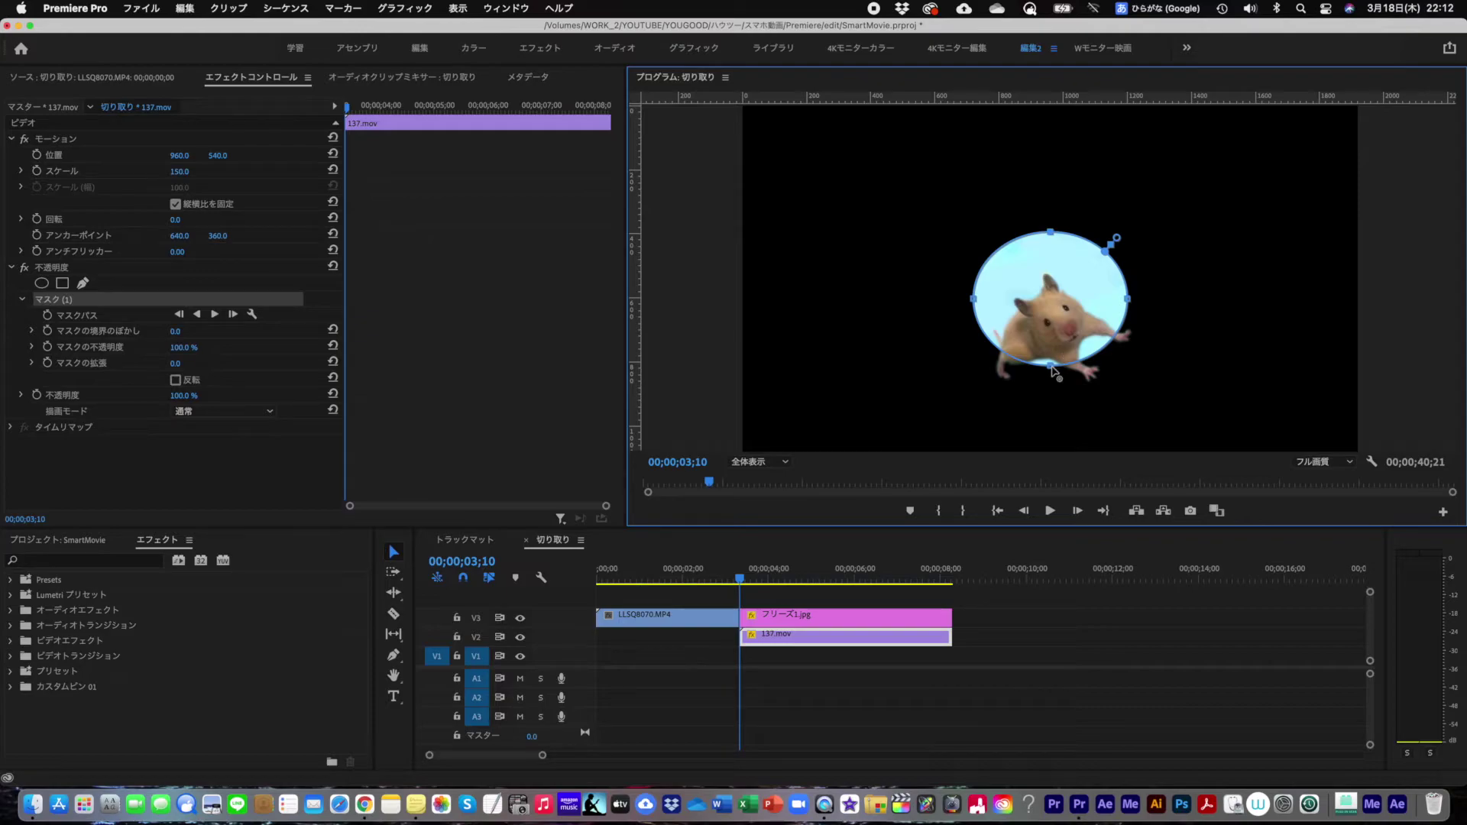
{"action": "left_click_drag", "start_coordinate": [1051, 364], "coordinate": [1051, 337]}
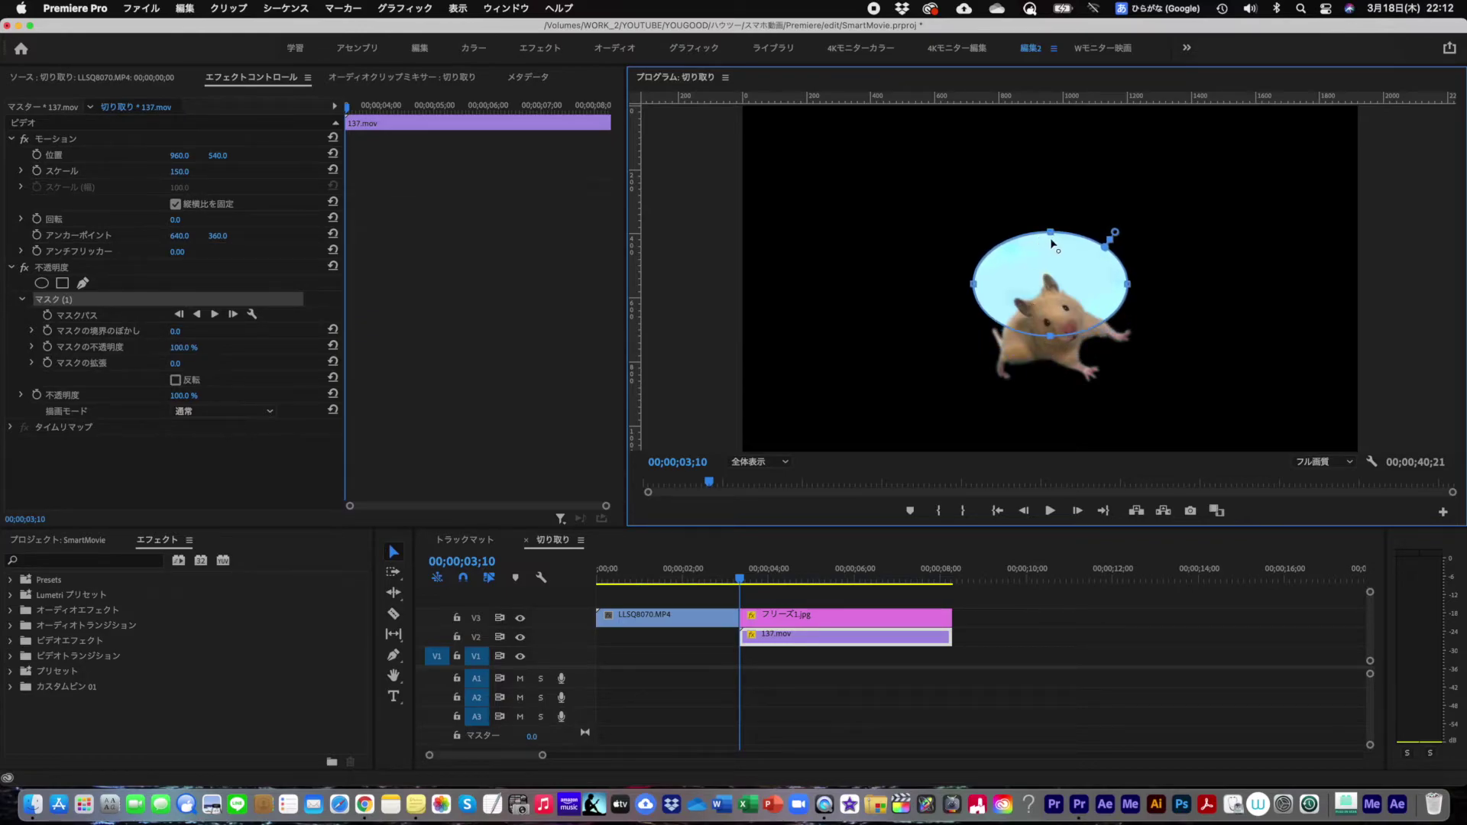
{"action": "left_click_drag", "start_coordinate": [1051, 239], "coordinate": [1051, 213]}
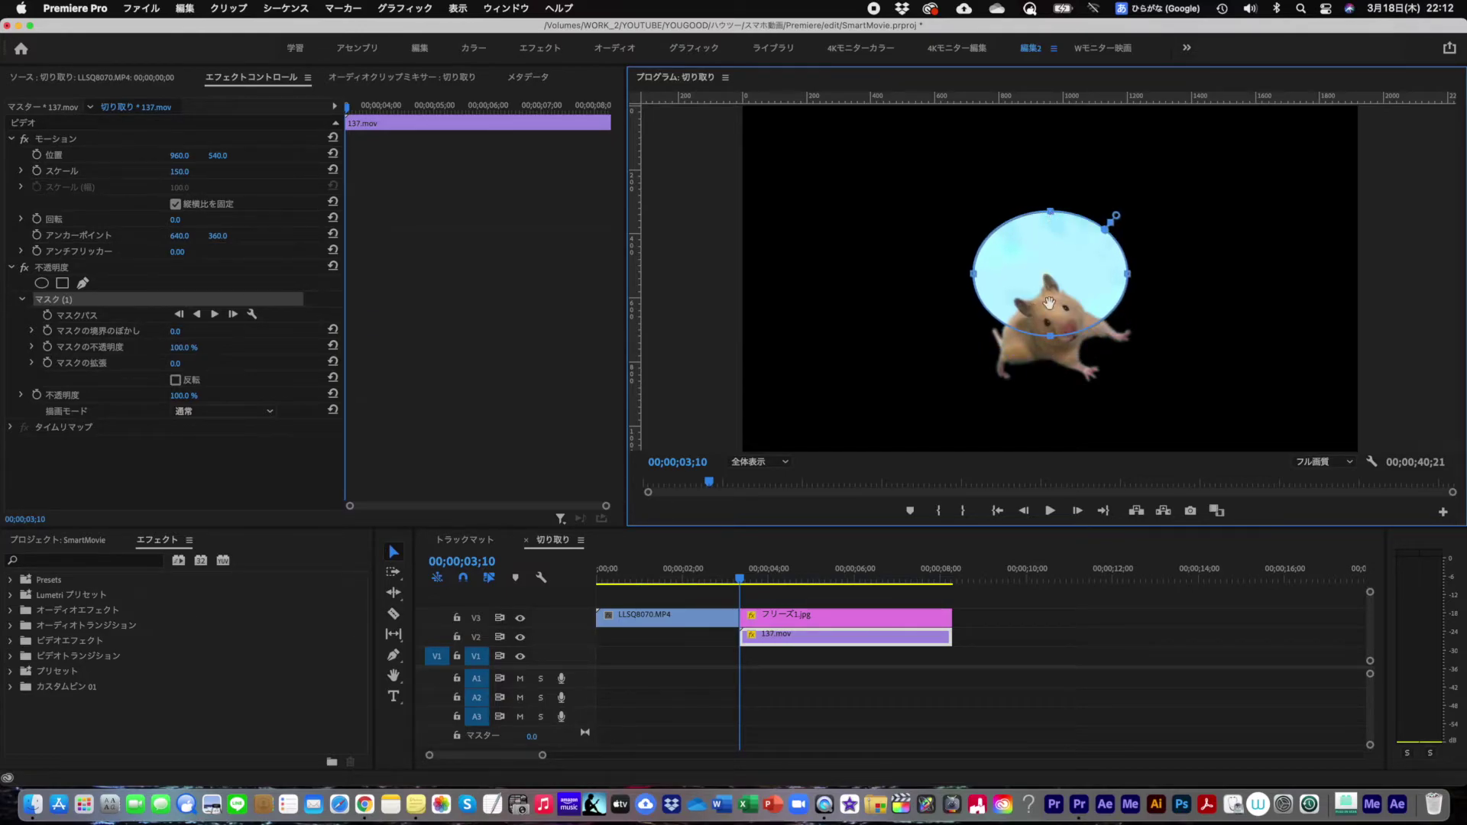
{"action": "left_click_drag", "start_coordinate": [1050, 338], "coordinate": [1050, 346]}
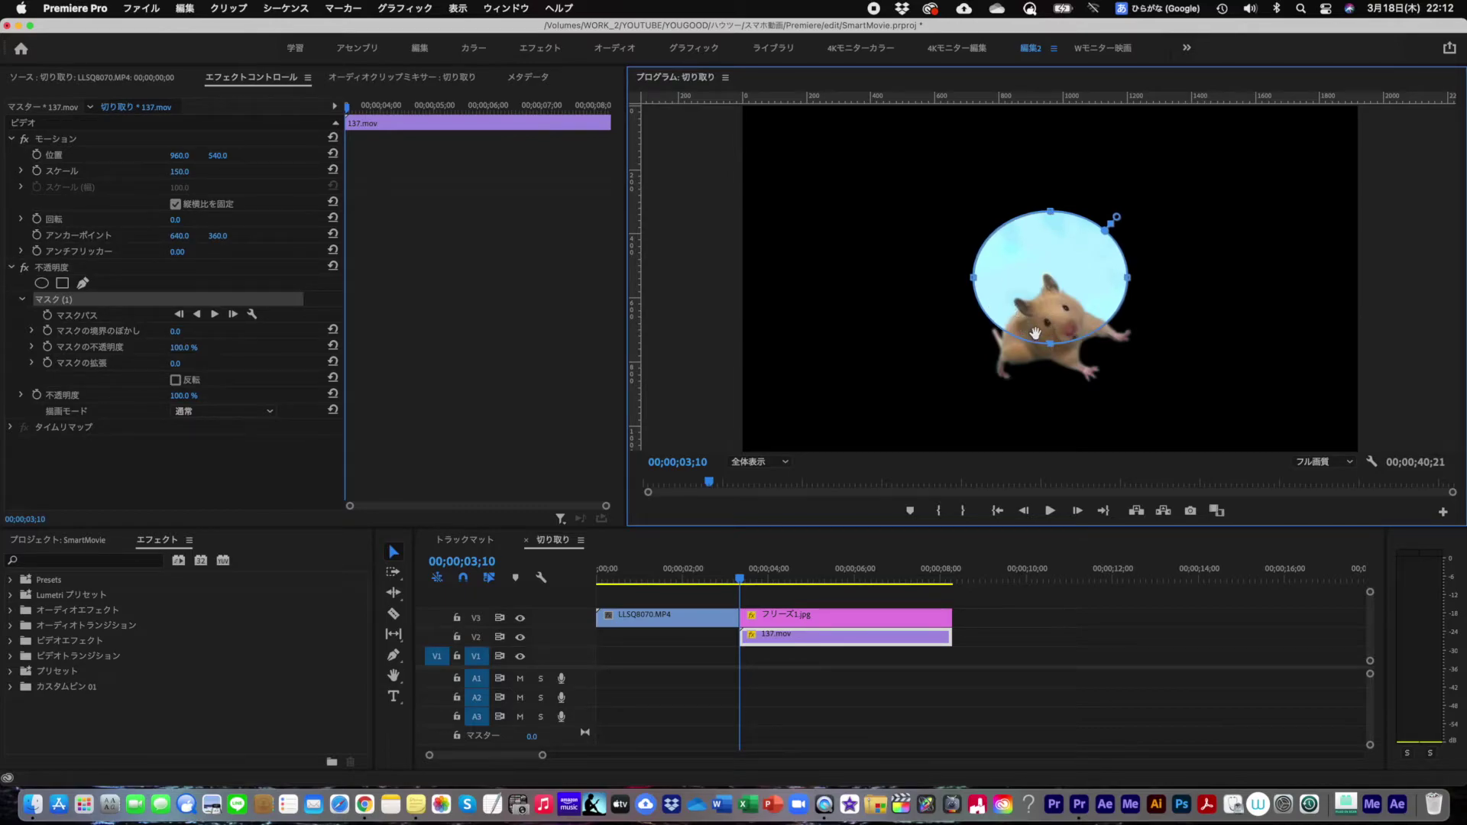
- Put the playhead on the 00;00;03;10 edit point
{"action": "key", "text": "Right"}
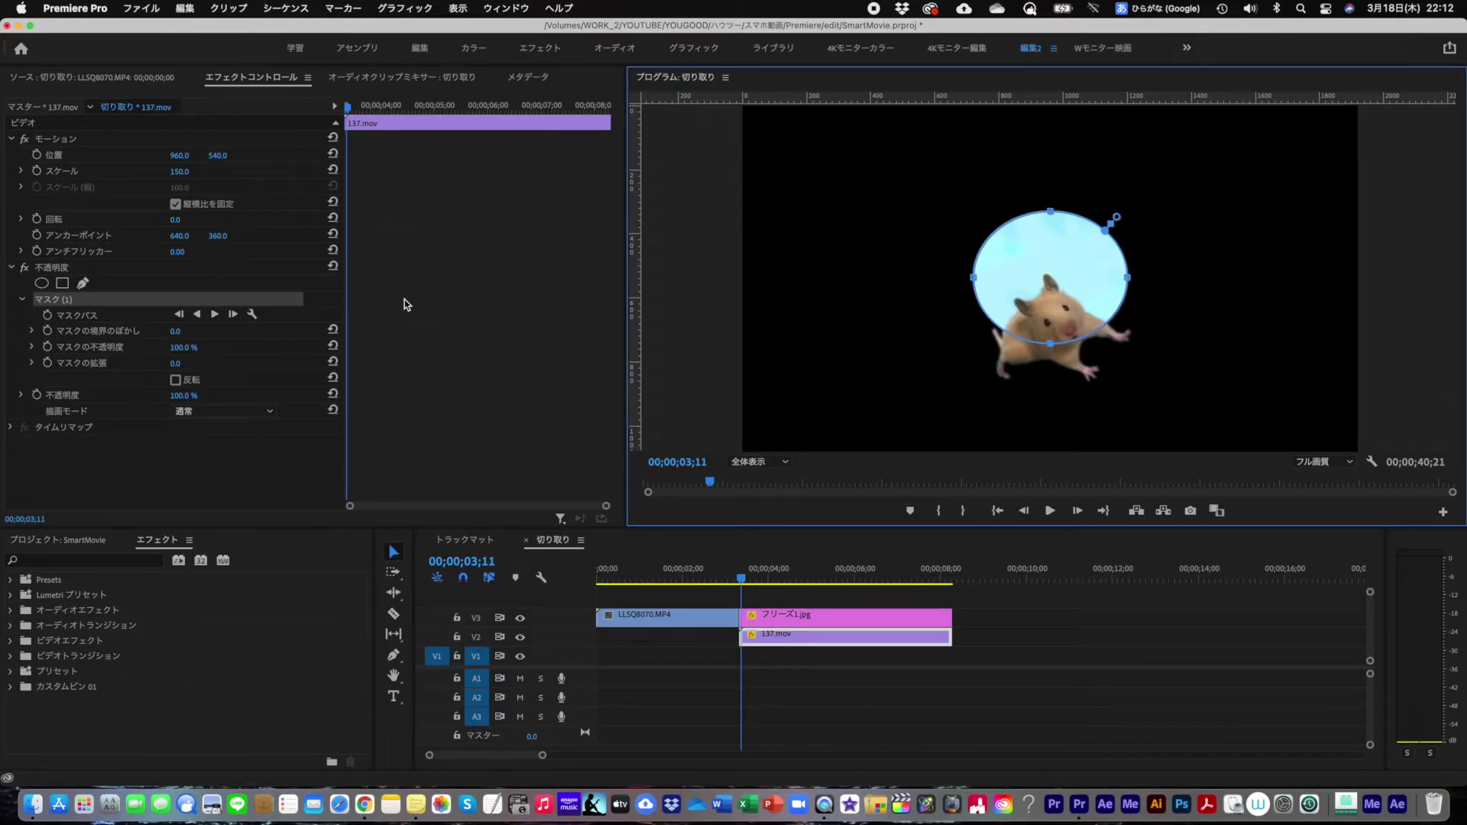
{"action": "left_click", "coordinate": [767, 579]}
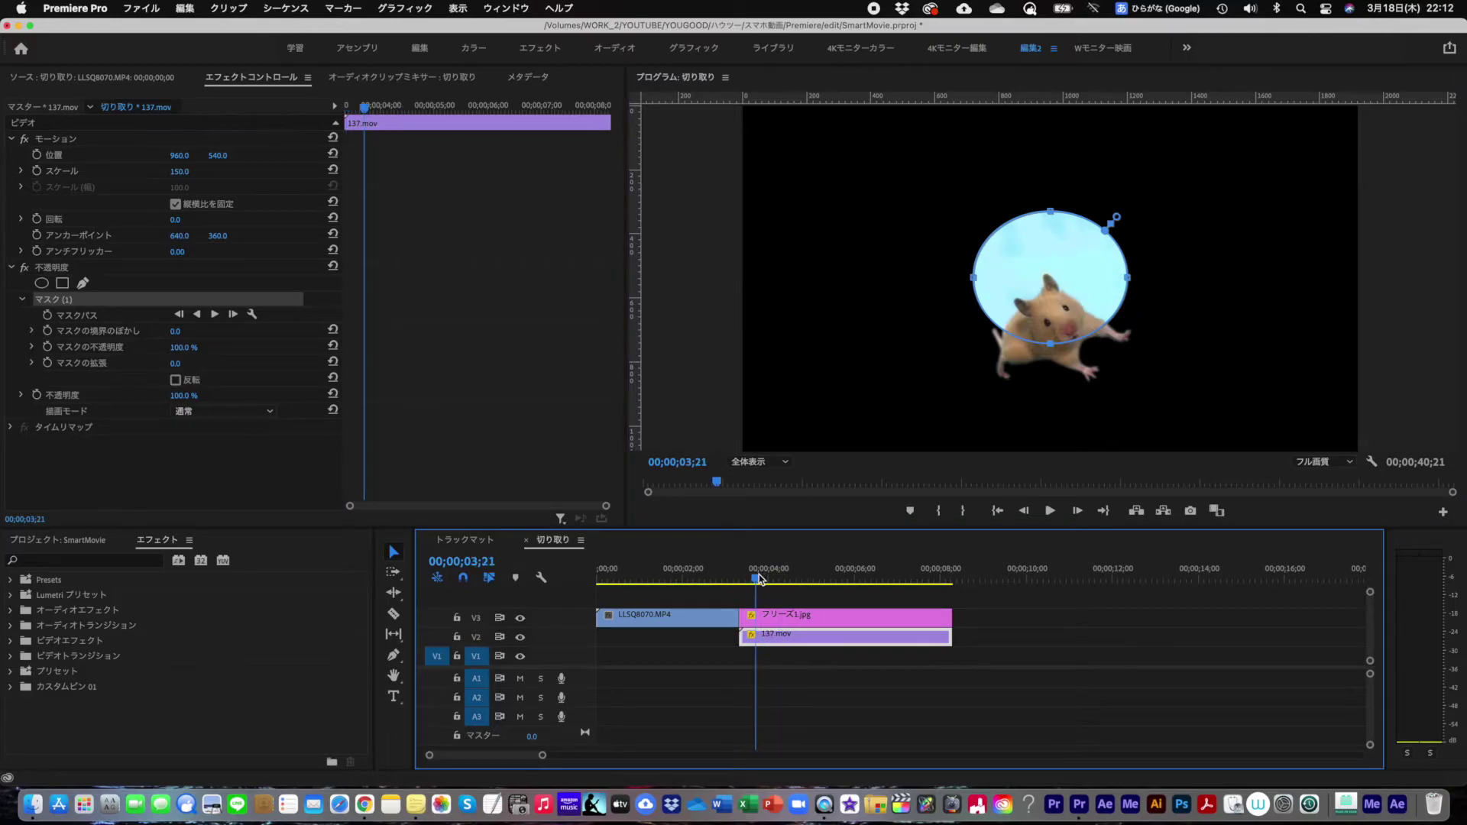
{"action": "key", "text": "equal"}
{"action": "key", "text": "Up"}
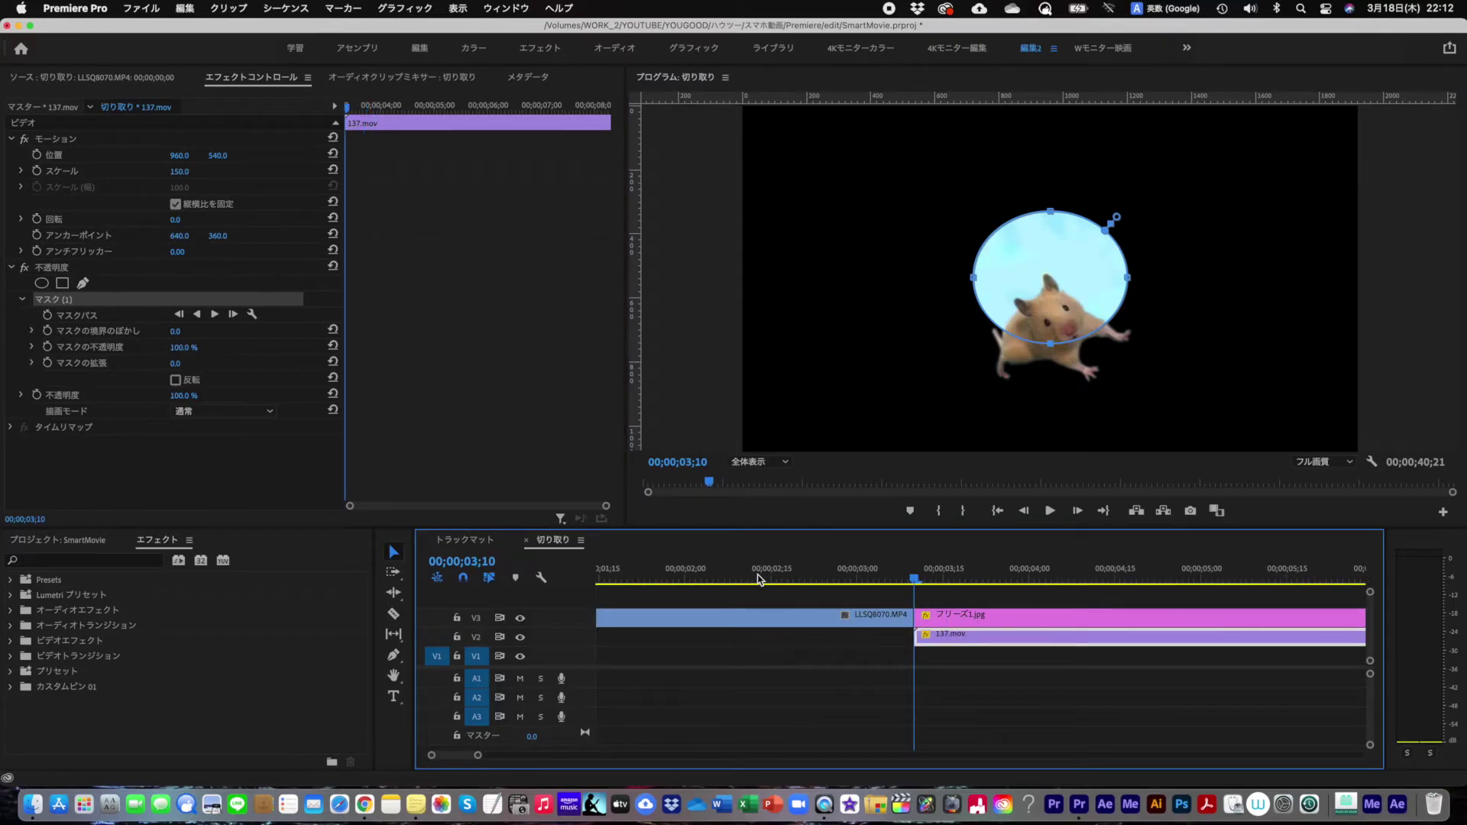
{"action": "left_click_drag", "start_coordinate": [929, 579], "coordinate": [964, 580]}
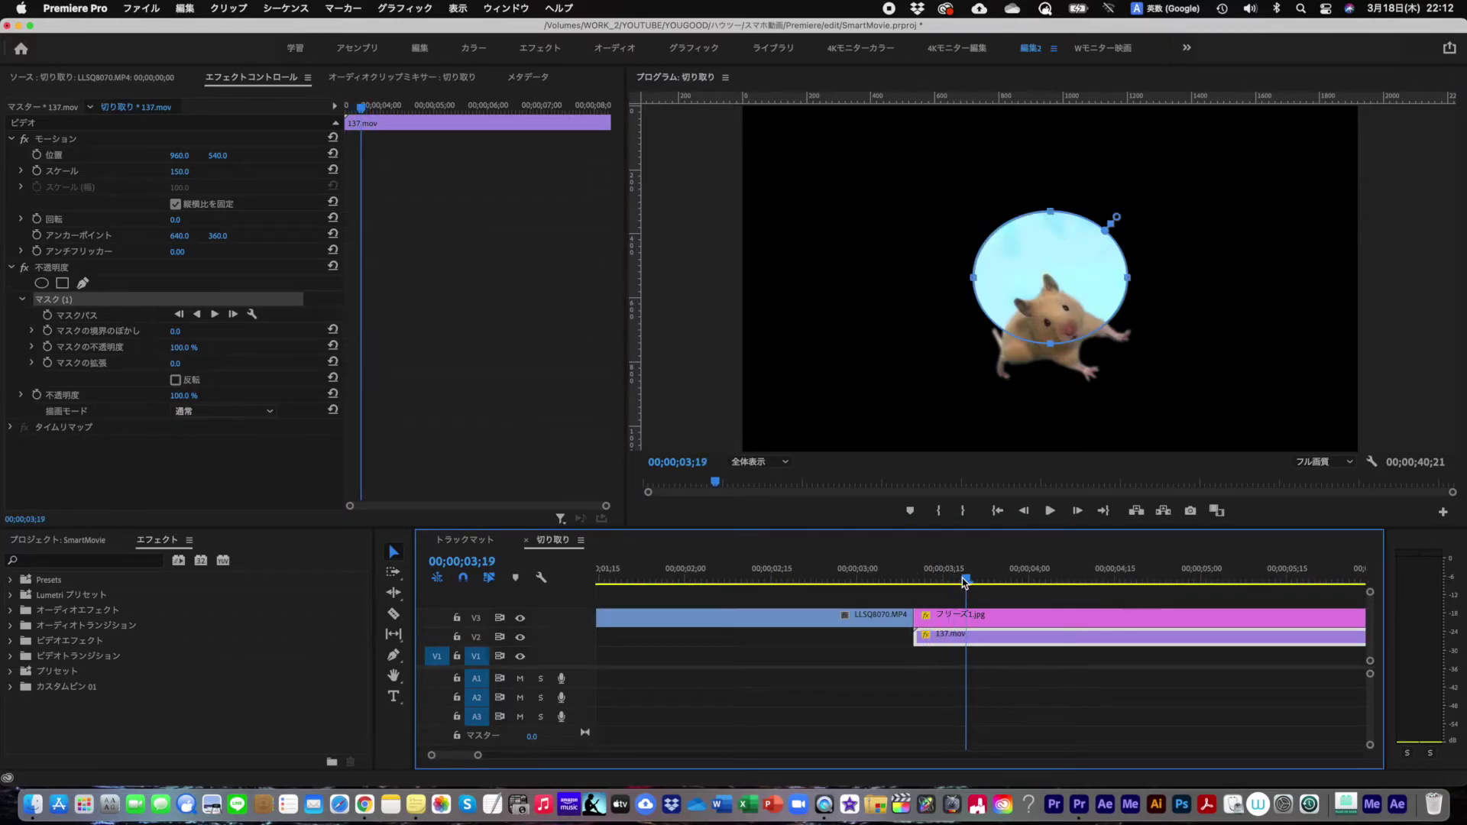
{"action": "key", "text": "Up"}
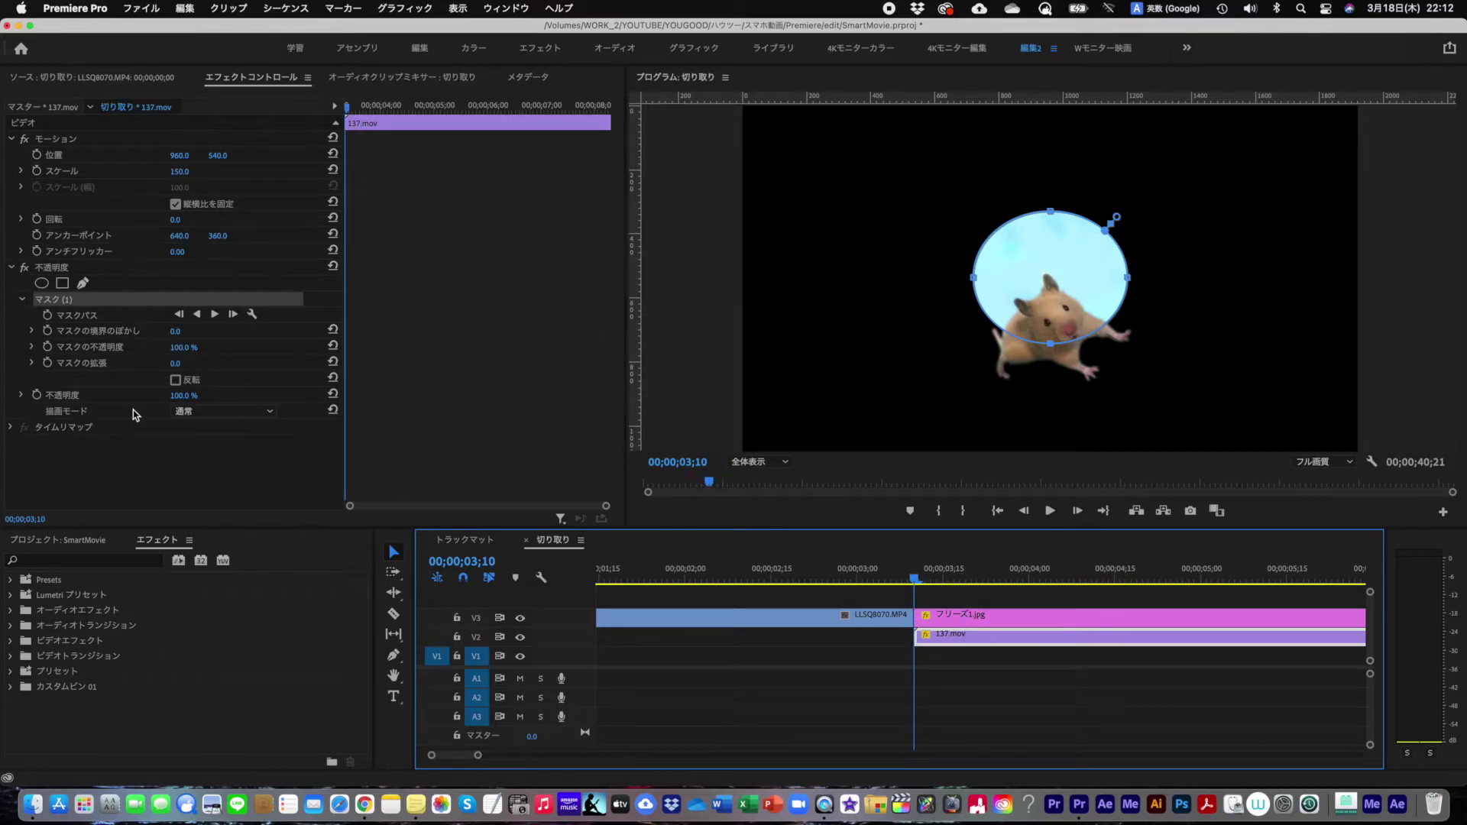
- Reduce the oval's Mask Expansion to -158 so the stars disappear
{"action": "left_click_drag", "start_coordinate": [172, 364], "coordinate": [45, 365]}
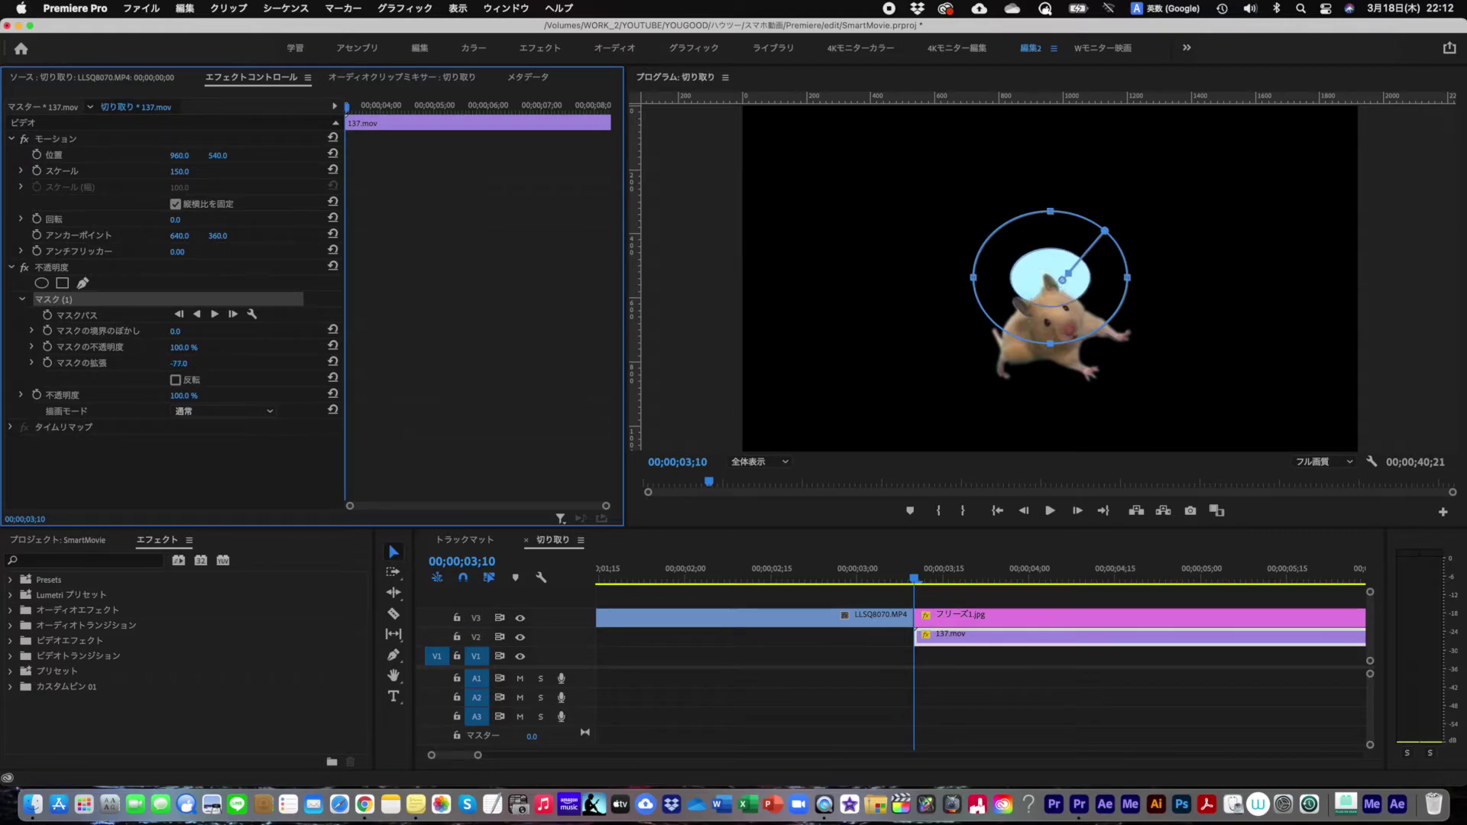
{"action": "left_click_drag", "start_coordinate": [1045, 282], "coordinate": [1051, 279]}
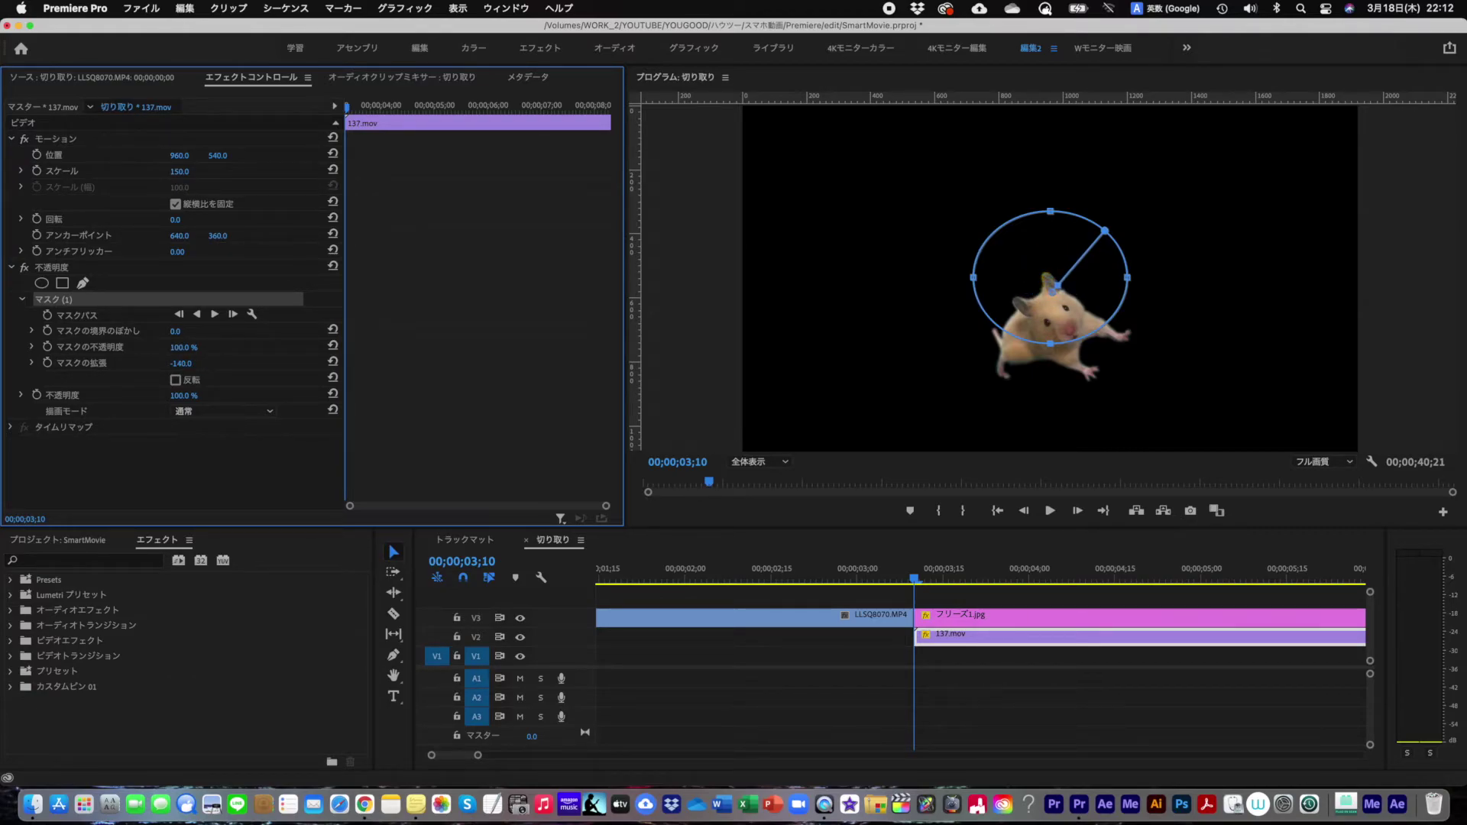
{"action": "mouse_move", "coordinate": [181, 364]}
{"action": "left_mouse_down"}
{"action": "mouse_move", "coordinate": [159, 363]}
{"action": "mouse_move", "coordinate": [185, 370]}
{"action": "left_mouse_up"}
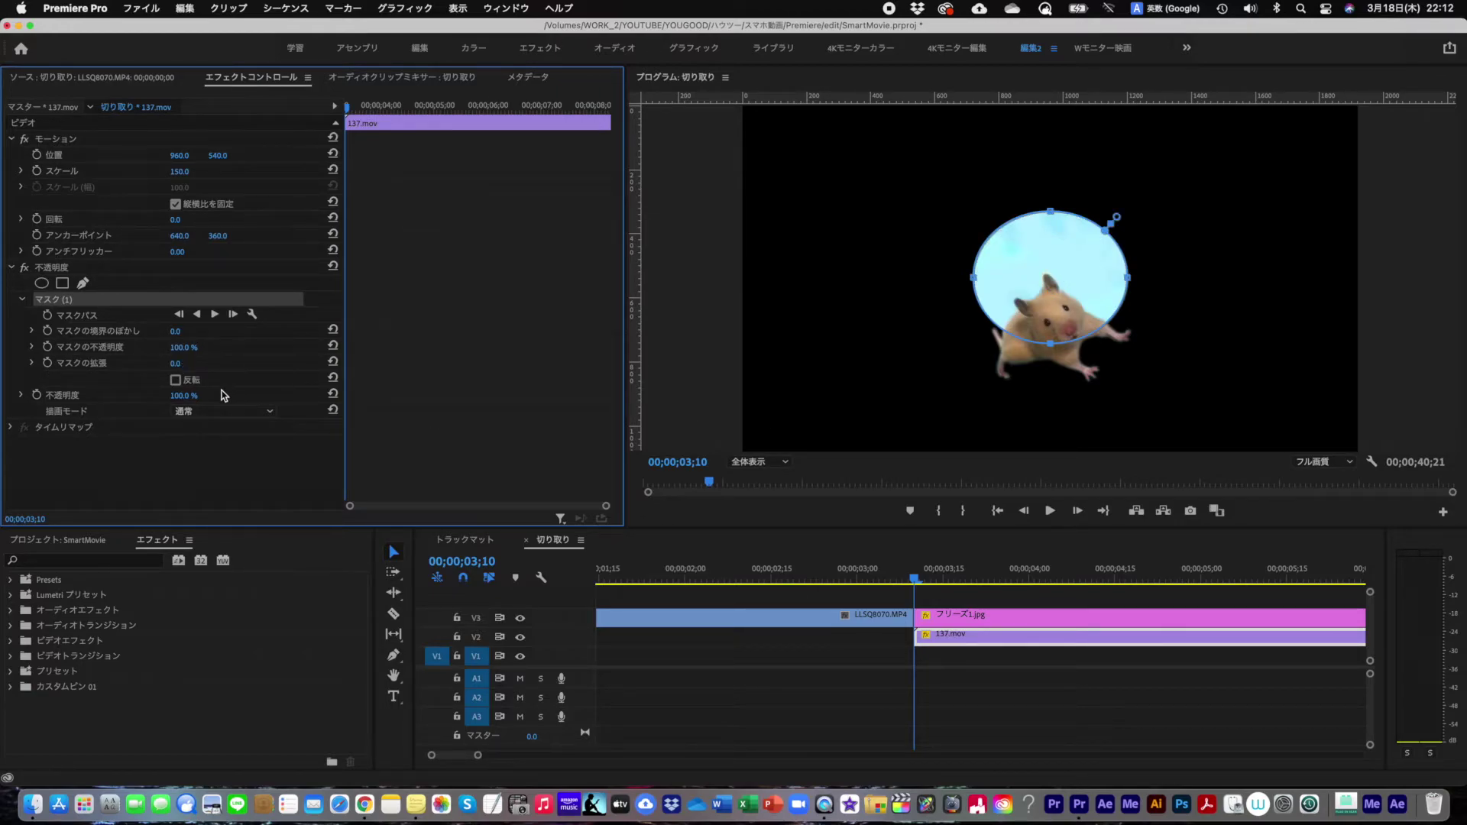
{"action": "left_click_drag", "start_coordinate": [1105, 229], "coordinate": [1055, 287]}
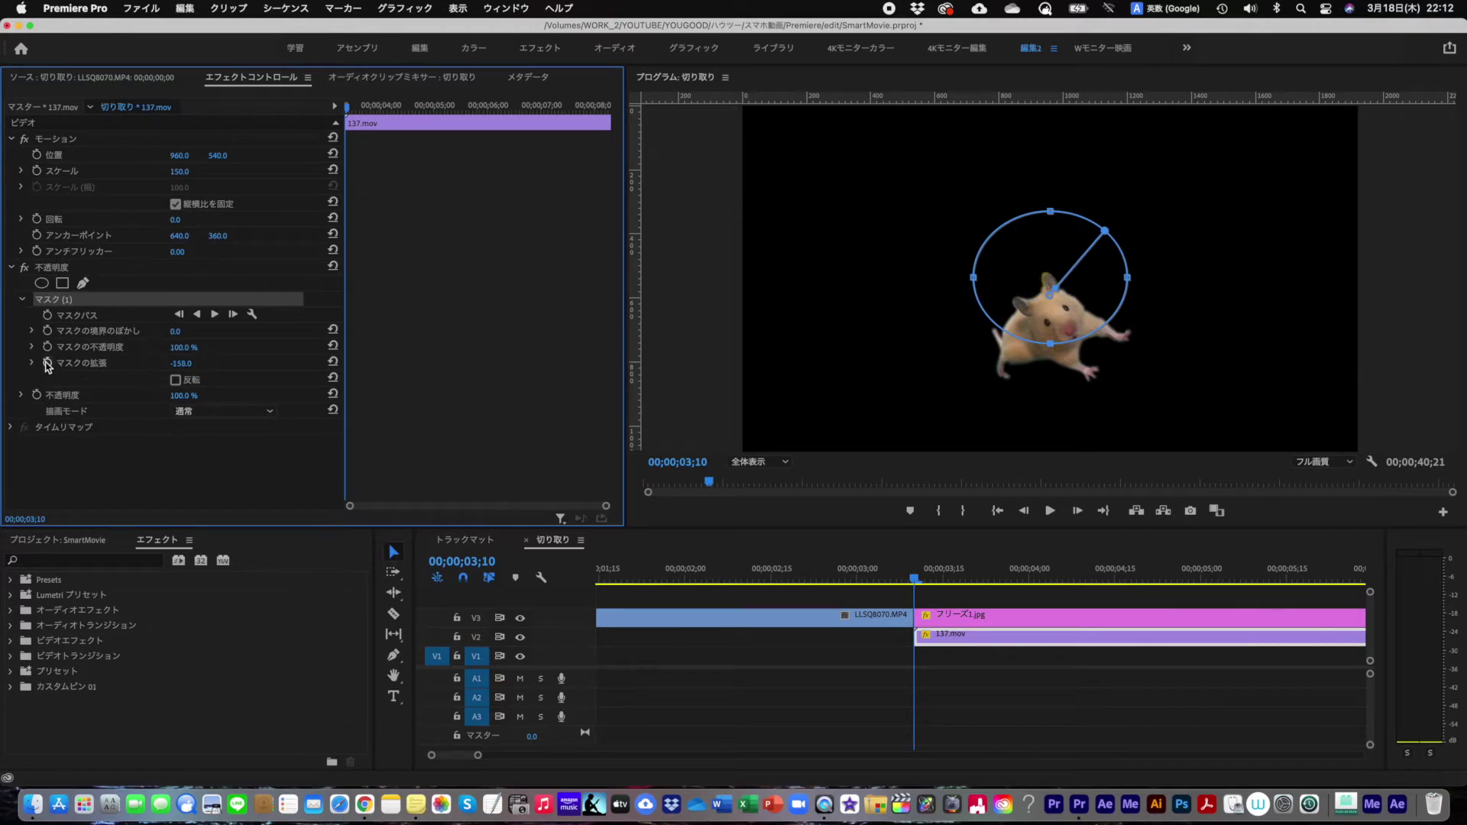
- Keyframe 137.mov's Mask Expansion at 03;10, then expand it to 909 at 04;00 so stars fill the frame
{"action": "left_click", "coordinate": [46, 366]}
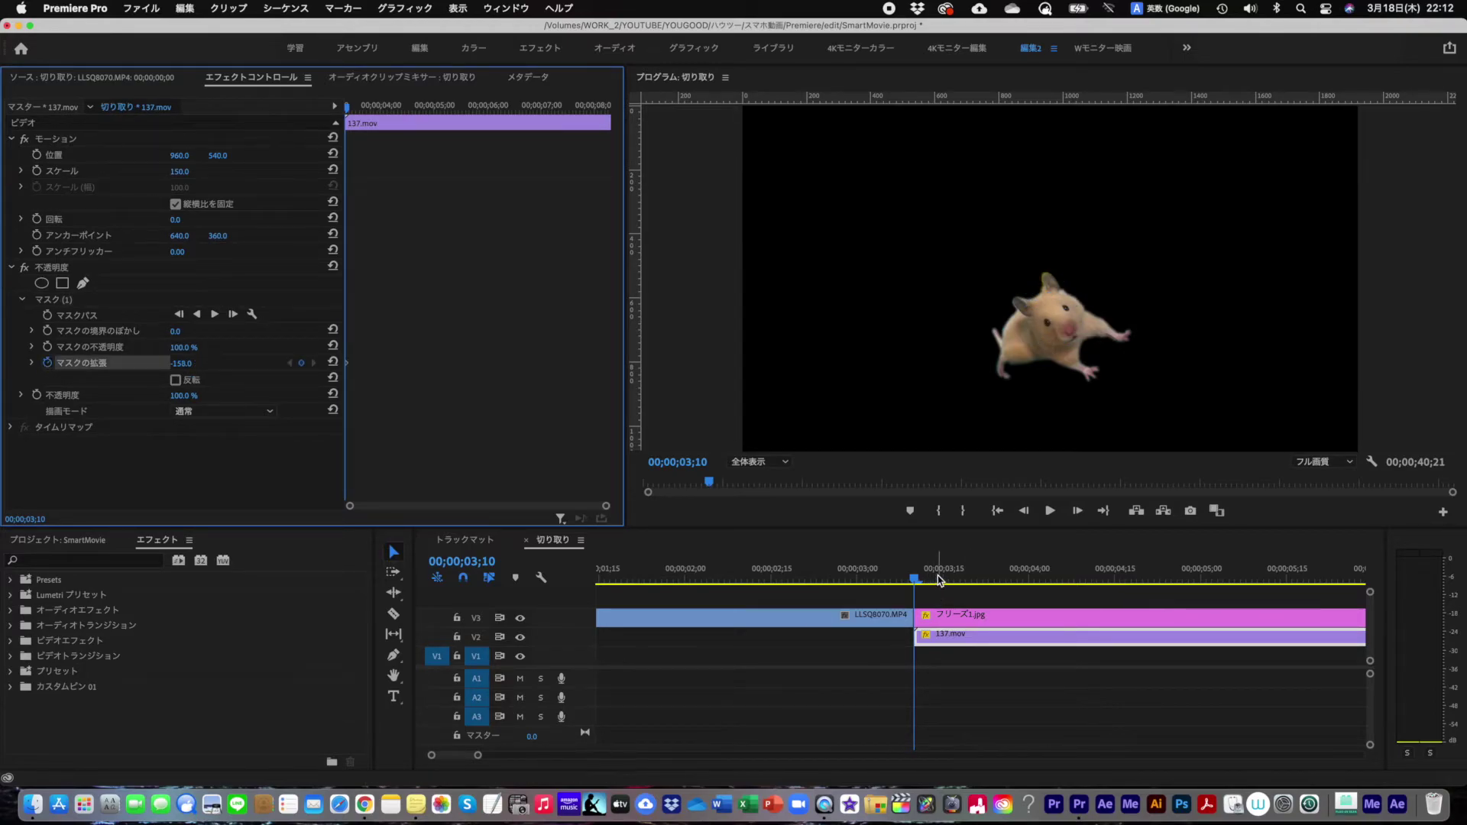
{"action": "left_click", "coordinate": [918, 580]}
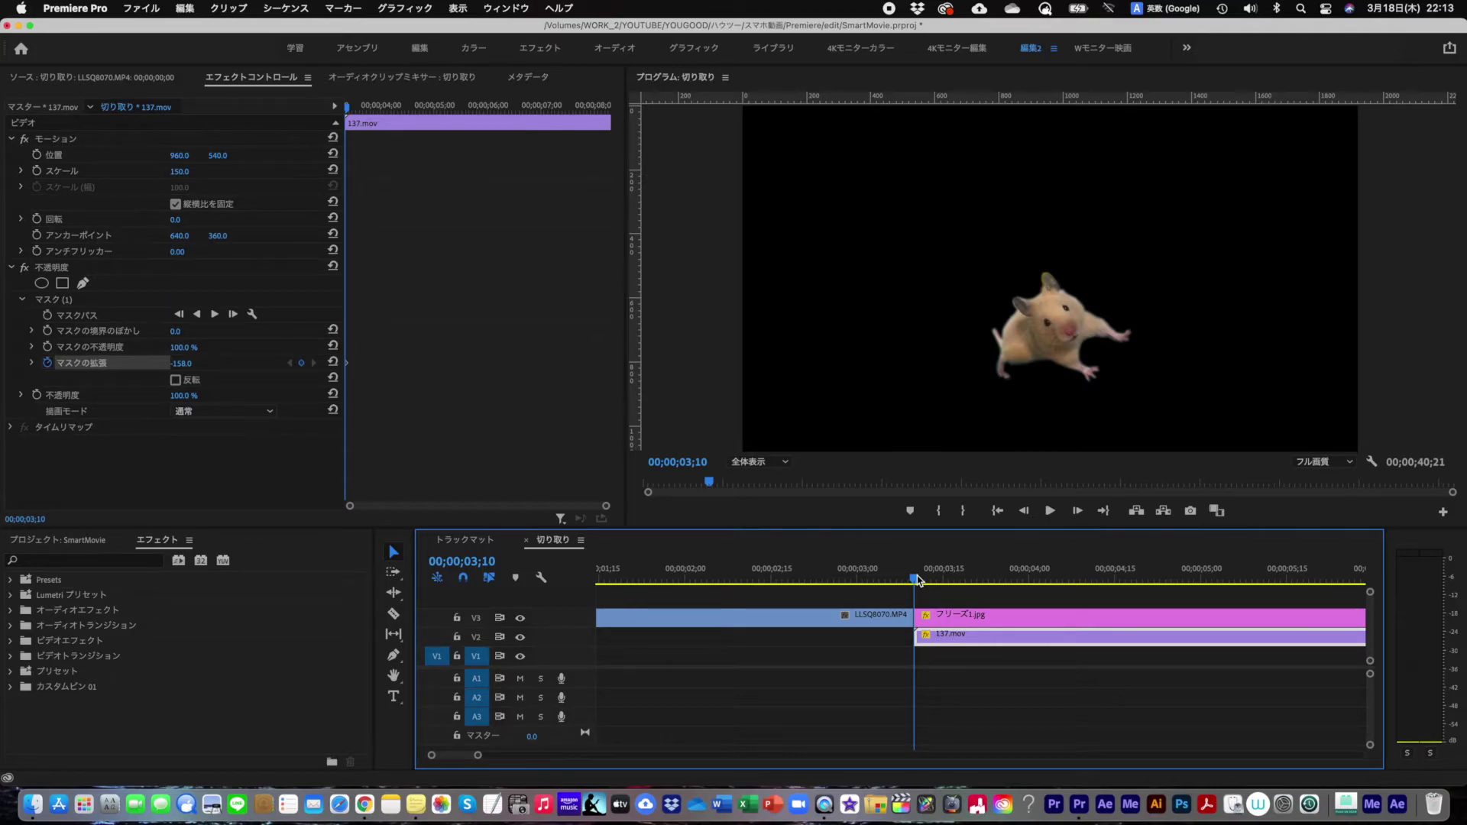
{"action": "key", "text": "space"}
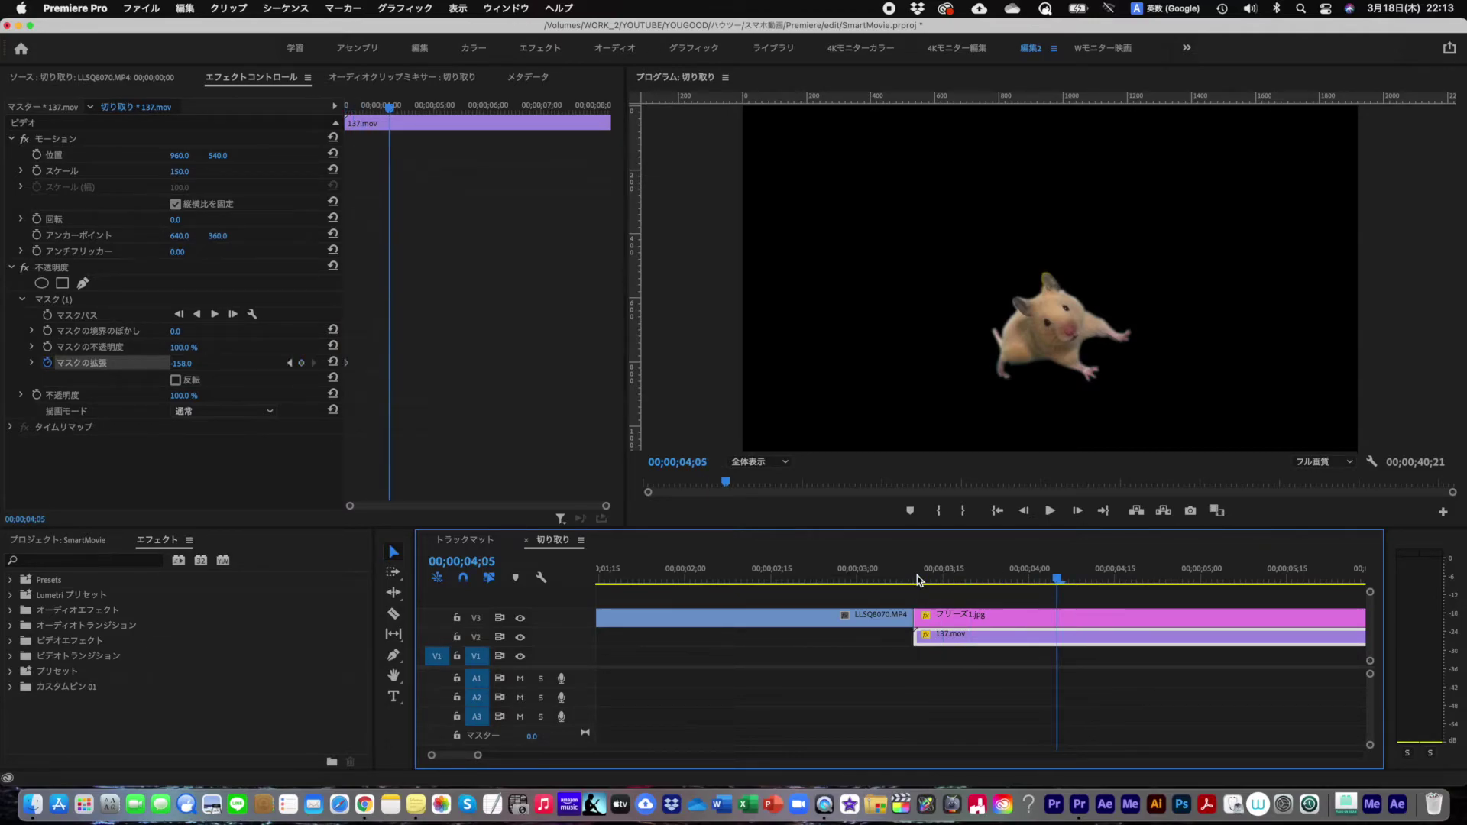
{"action": "key", "text": "shift+Left"}
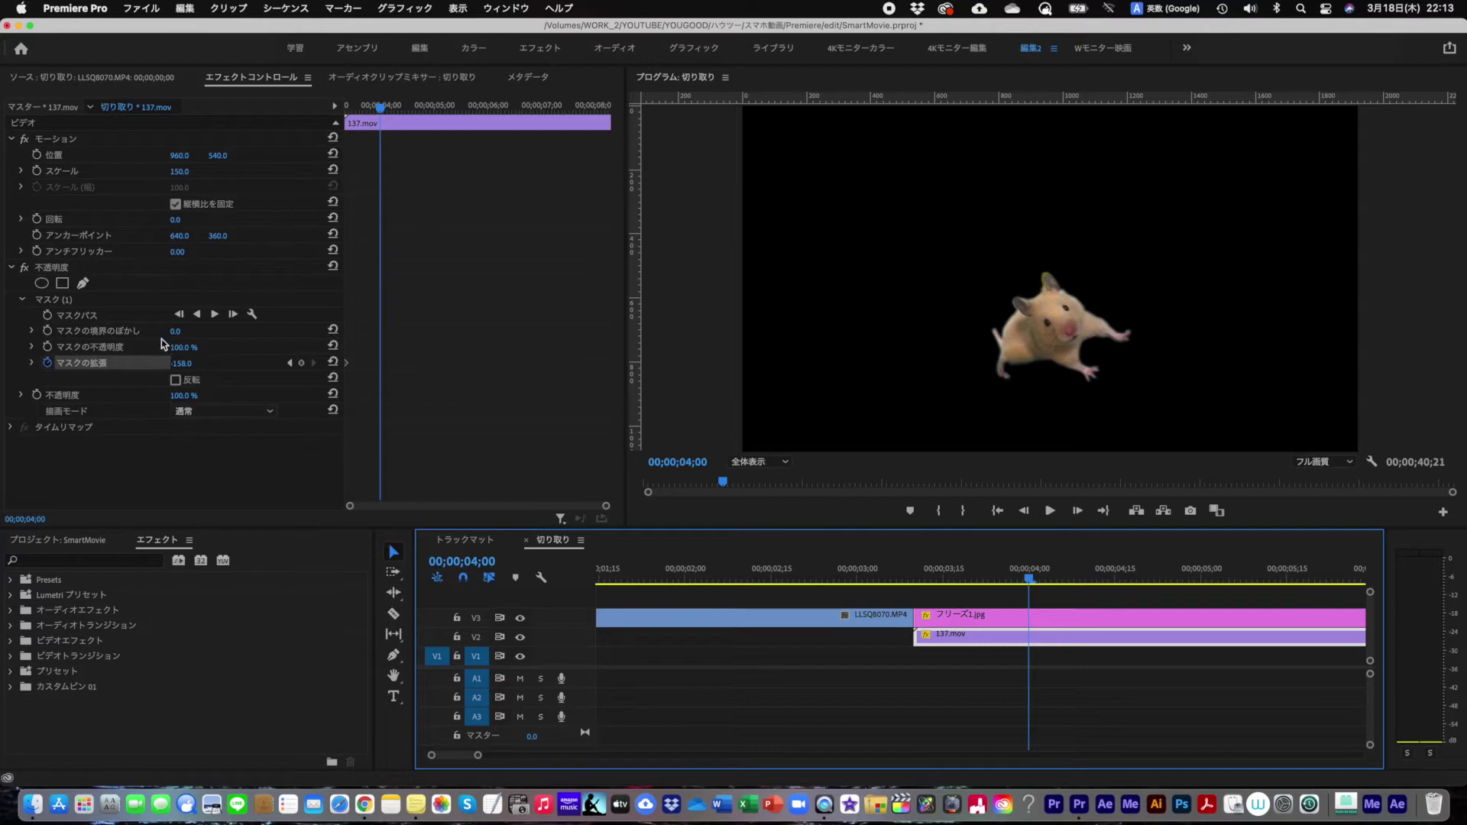
{"action": "left_click_drag", "start_coordinate": [176, 369], "coordinate": [367, 370]}
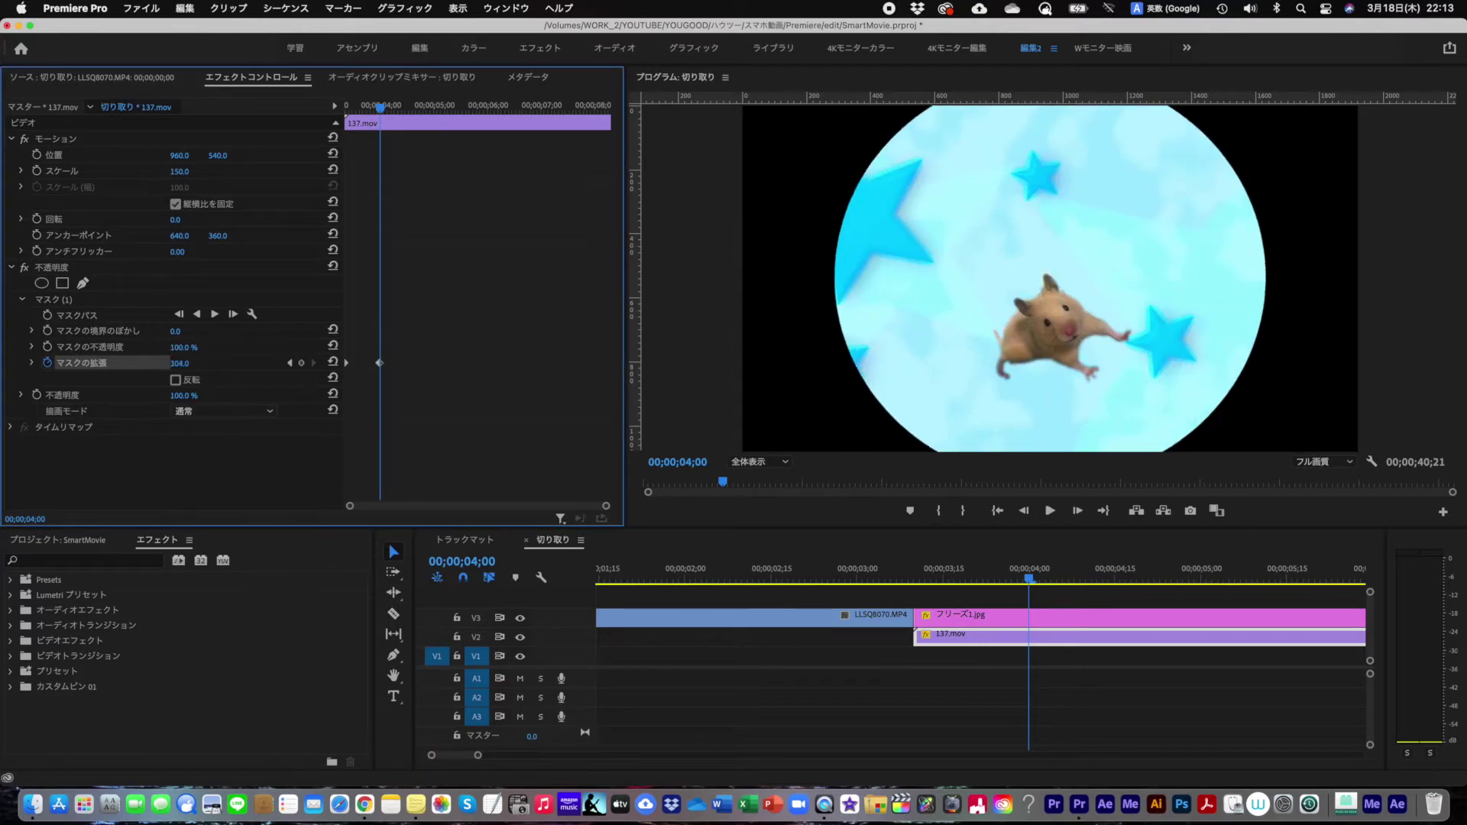
{"action": "left_click_drag", "start_coordinate": [180, 363], "coordinate": [293, 564]}
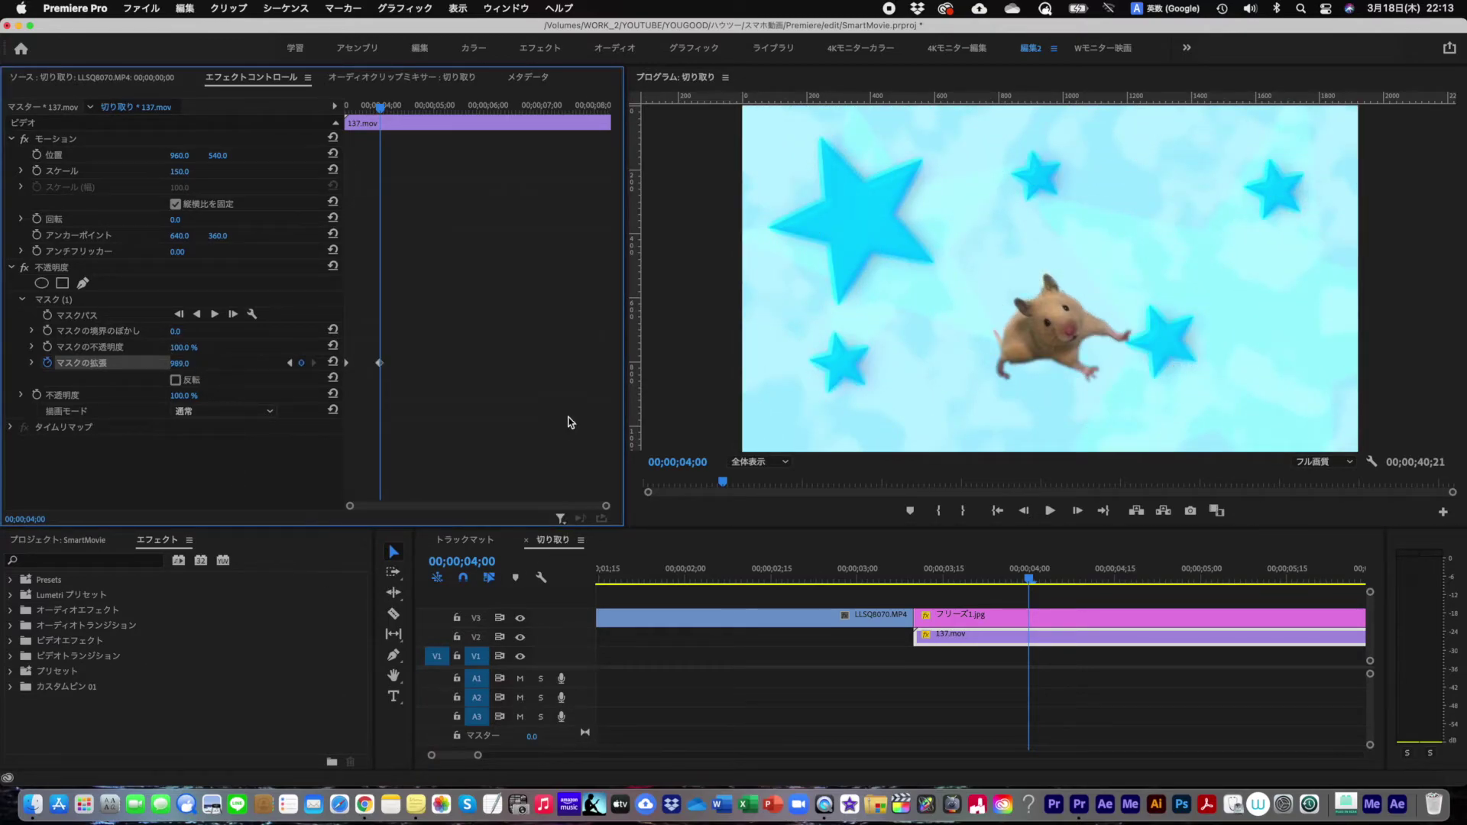
- Replay from before the freeze frame to check the star reveal, then park at the freeze frame's start
{"action": "left_click", "coordinate": [879, 578]}
{"action": "key", "text": "space"}
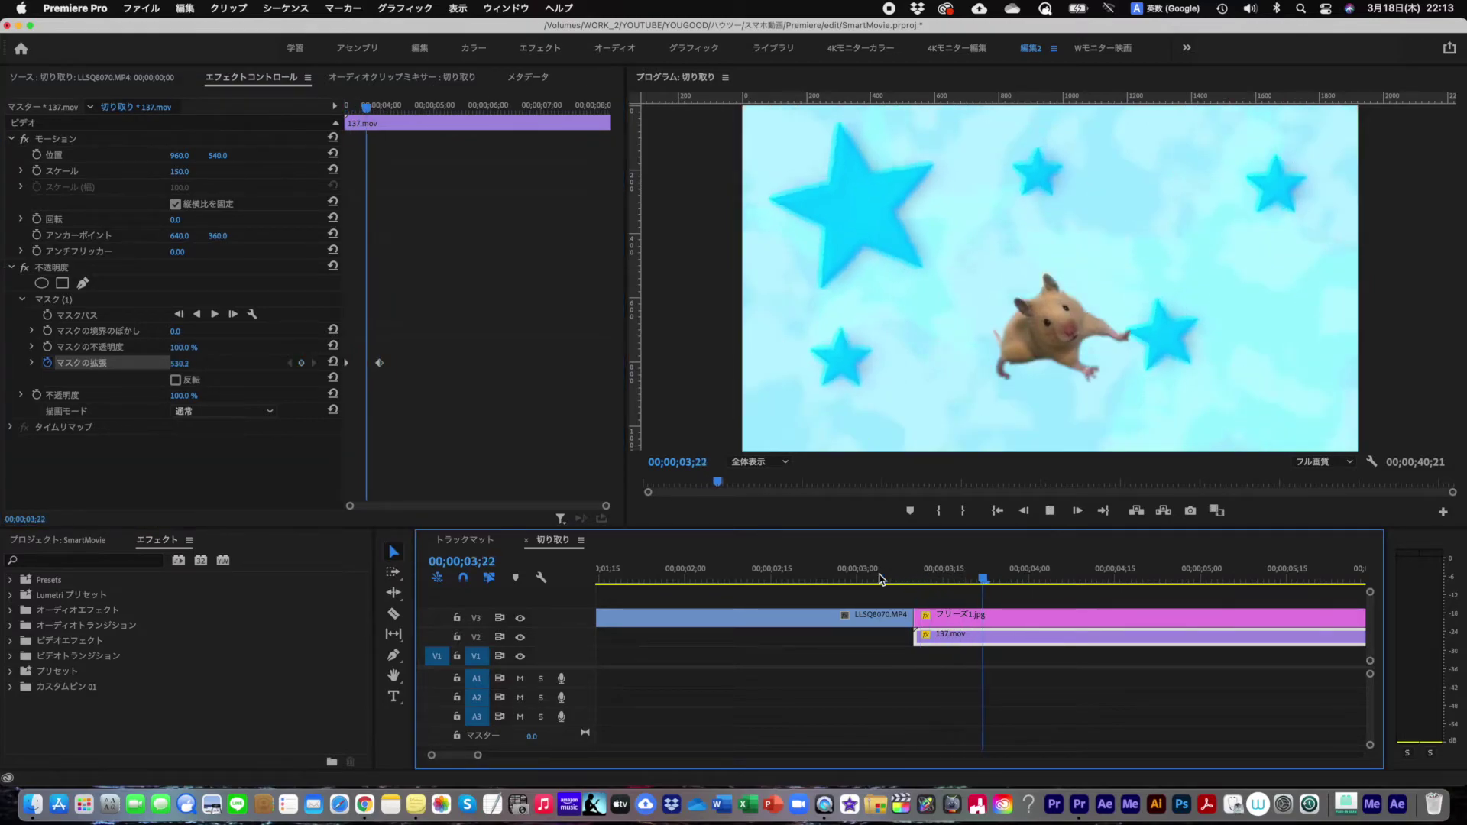
{"action": "left_click", "coordinate": [803, 577]}
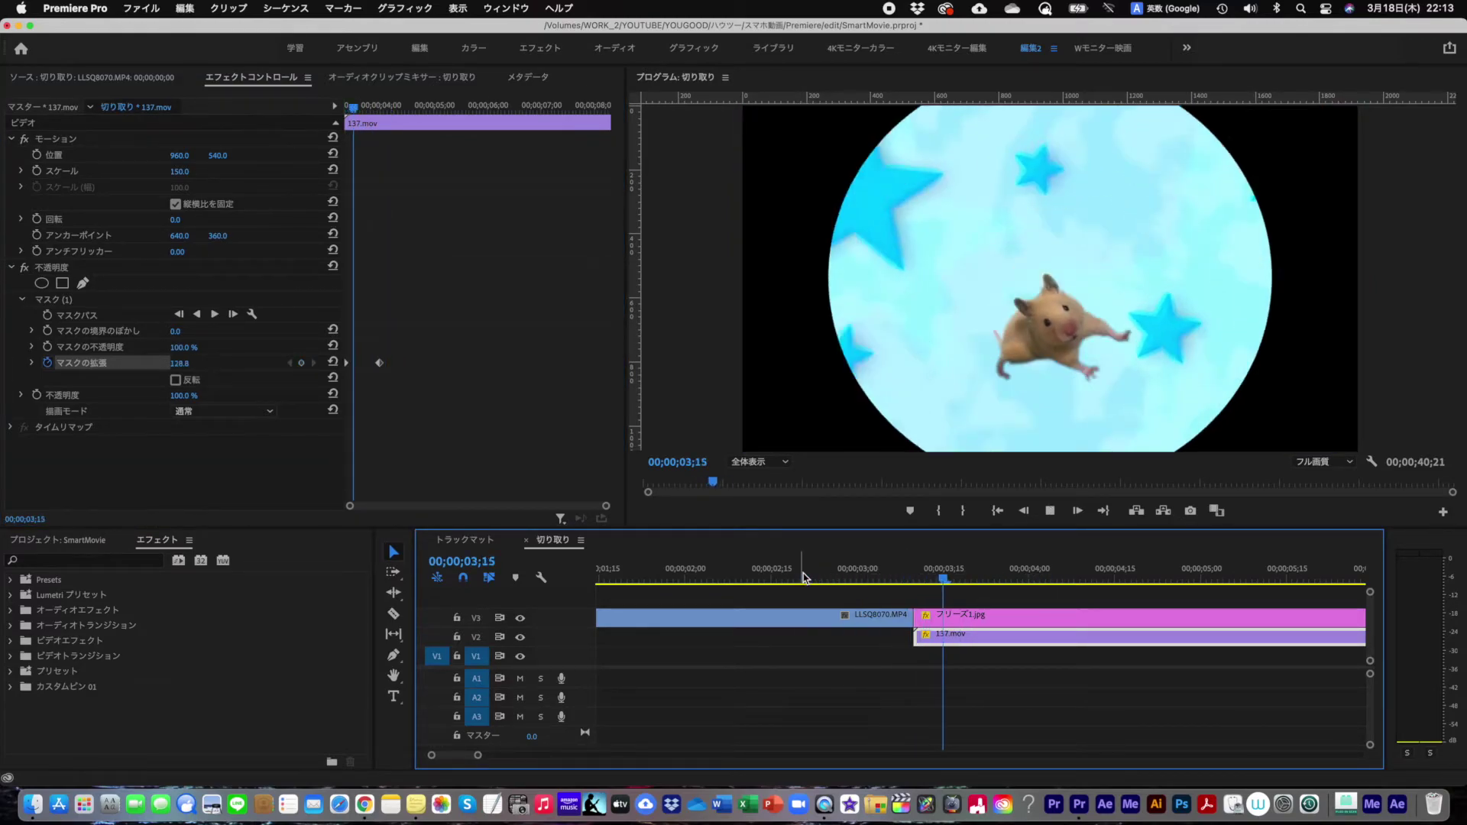
{"action": "left_click", "coordinate": [738, 575]}
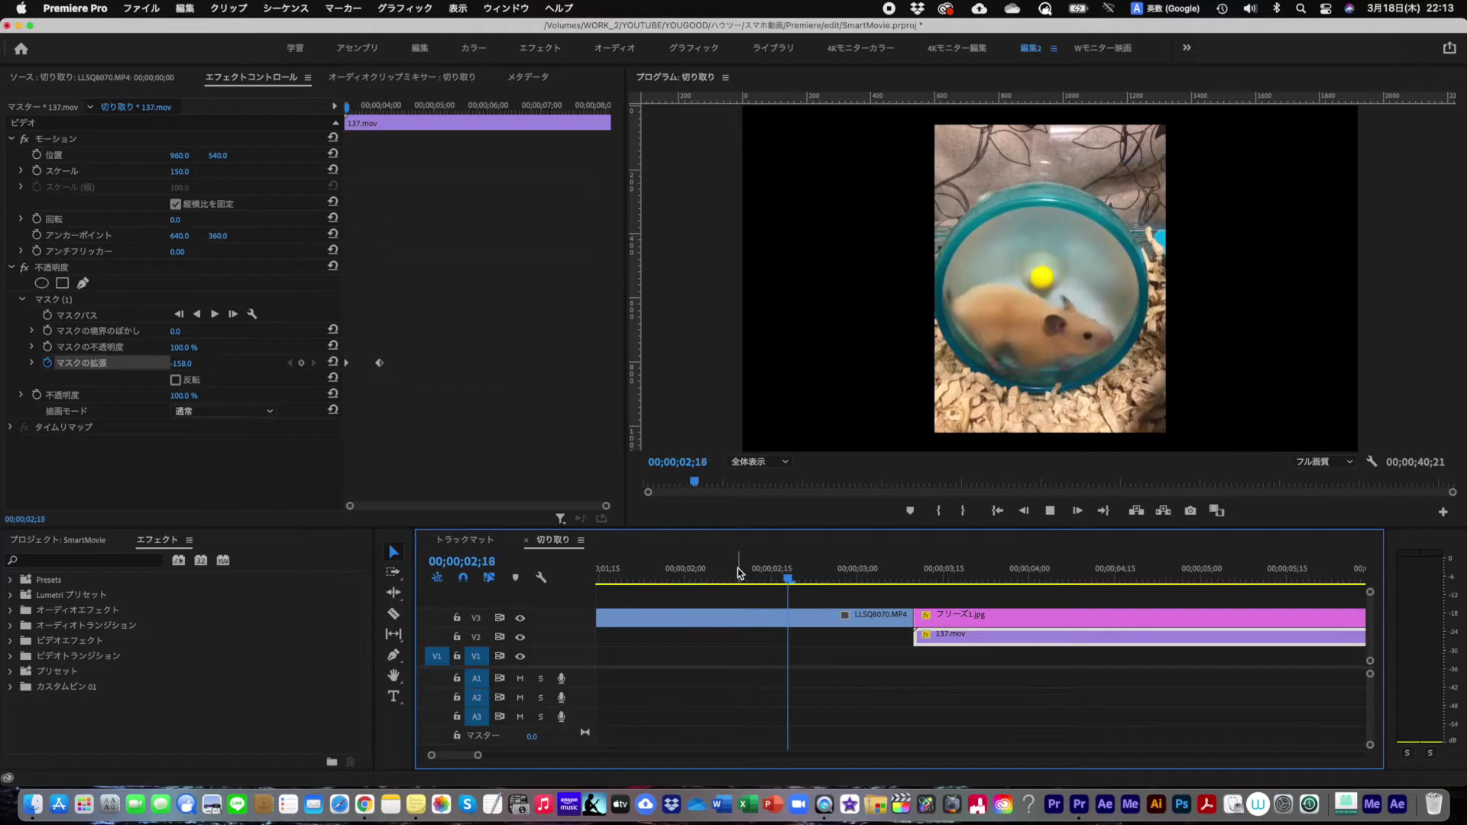
{"action": "key", "text": "space"}
{"action": "left_click", "coordinate": [901, 573]}
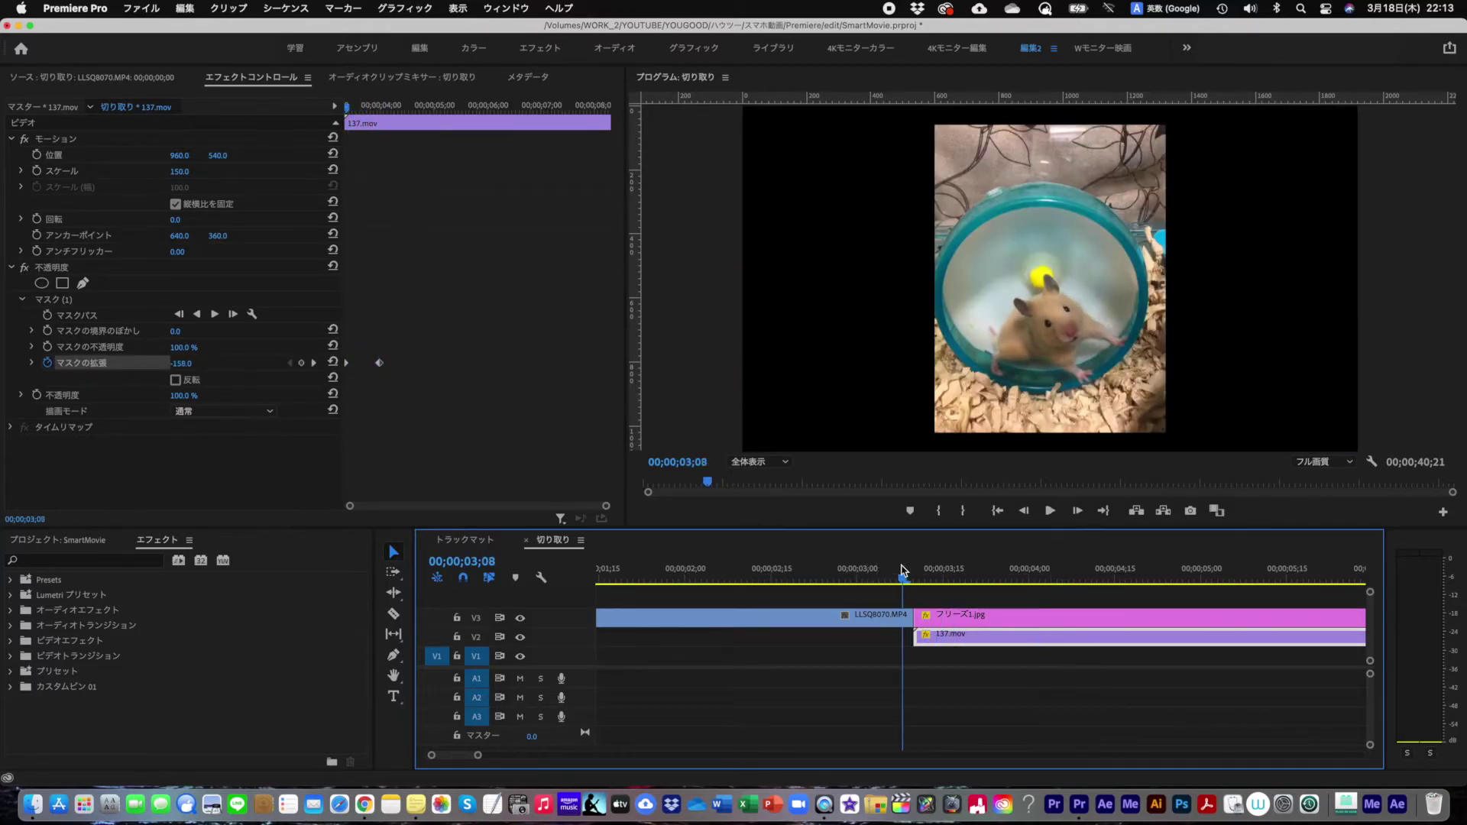
{"action": "left_click_drag", "start_coordinate": [902, 573], "coordinate": [914, 575]}
- Copy the フリーズ1.jpg freeze frame from V3 down onto track V1
{"action": "left_click", "coordinate": [974, 623]}
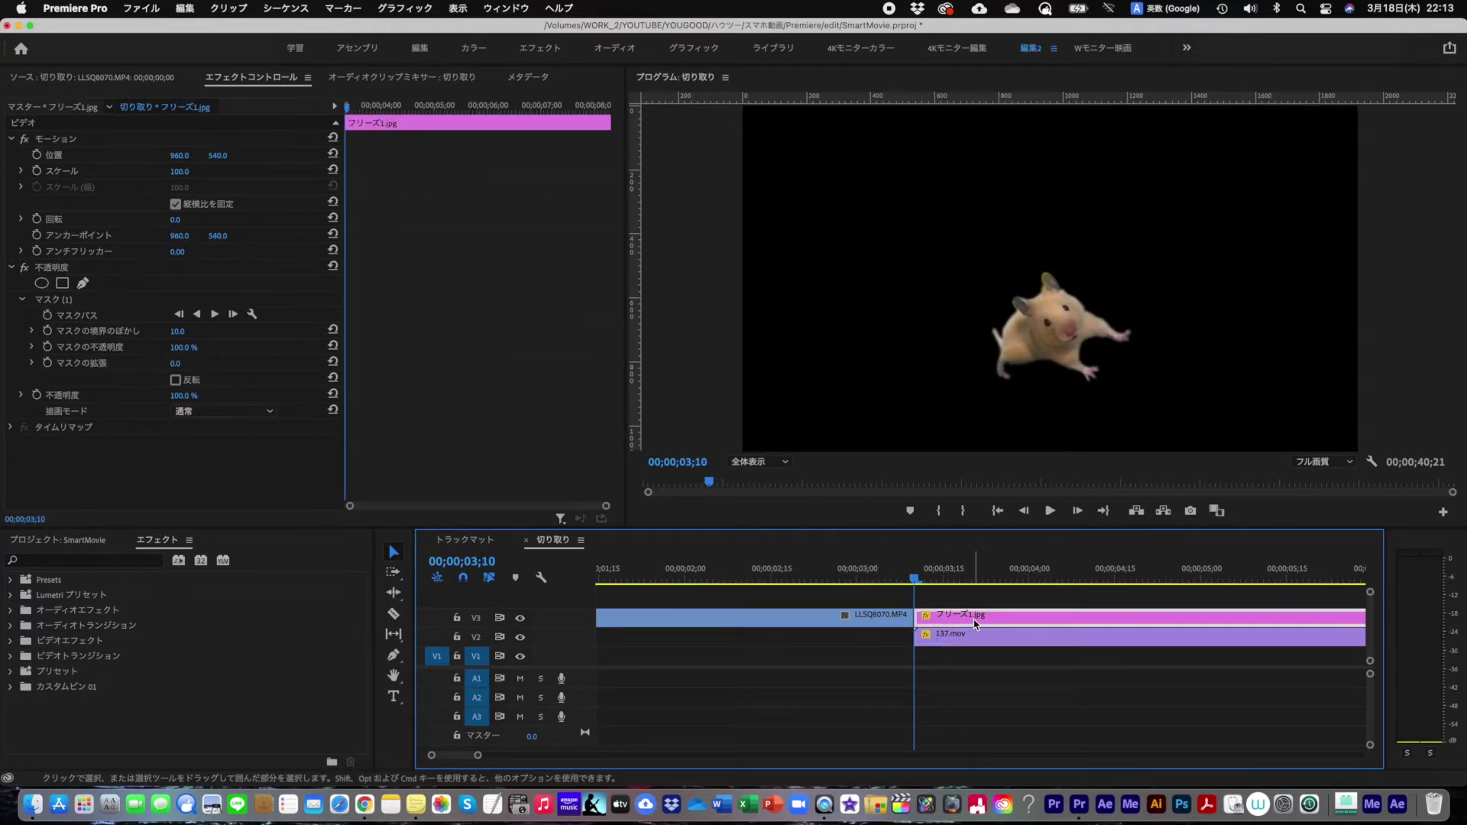
{"action": "key", "text": "minus"}
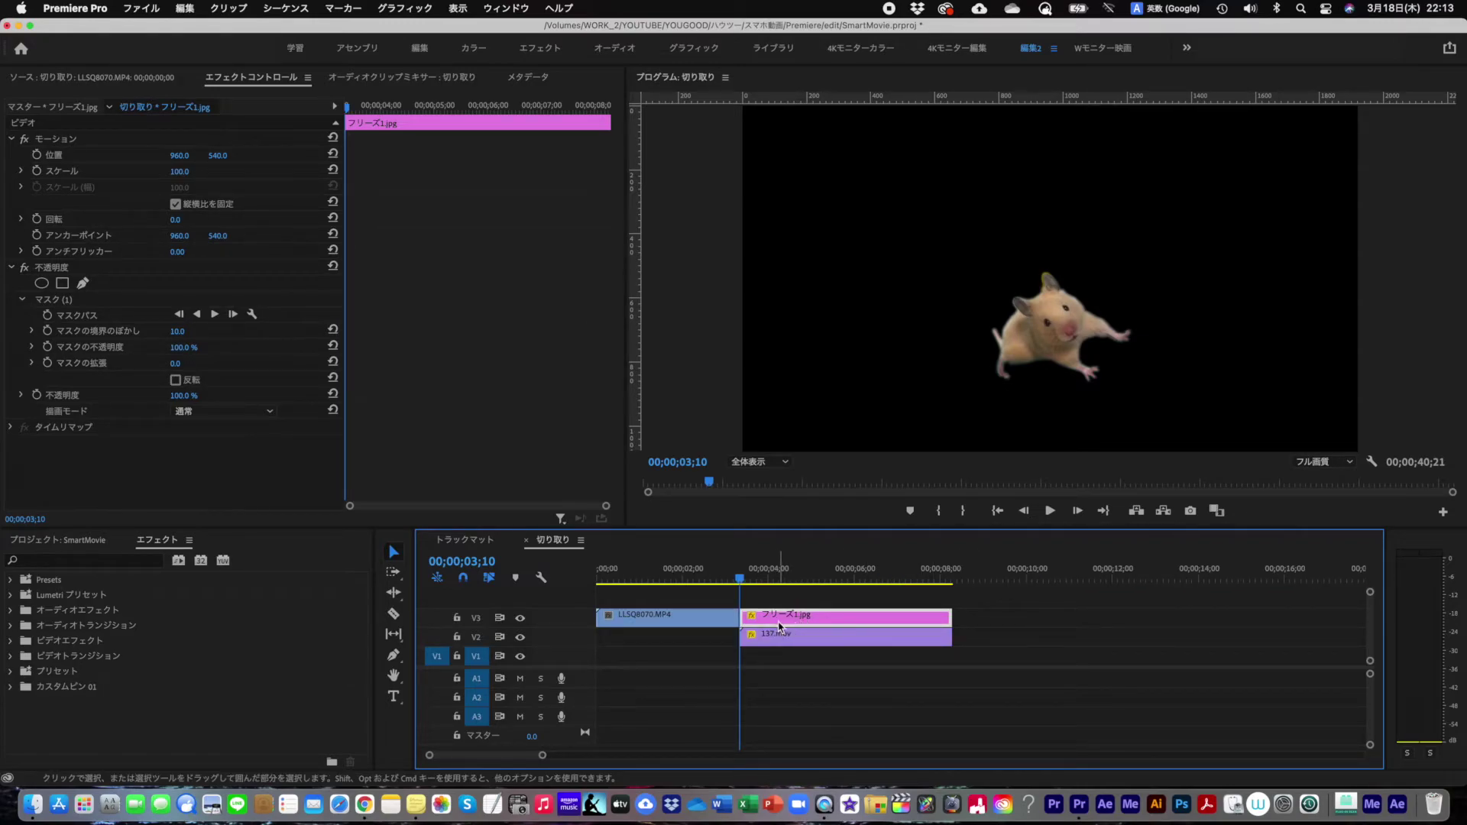
{"action": "left_click_drag", "start_coordinate": [775, 618], "coordinate": [778, 663]}
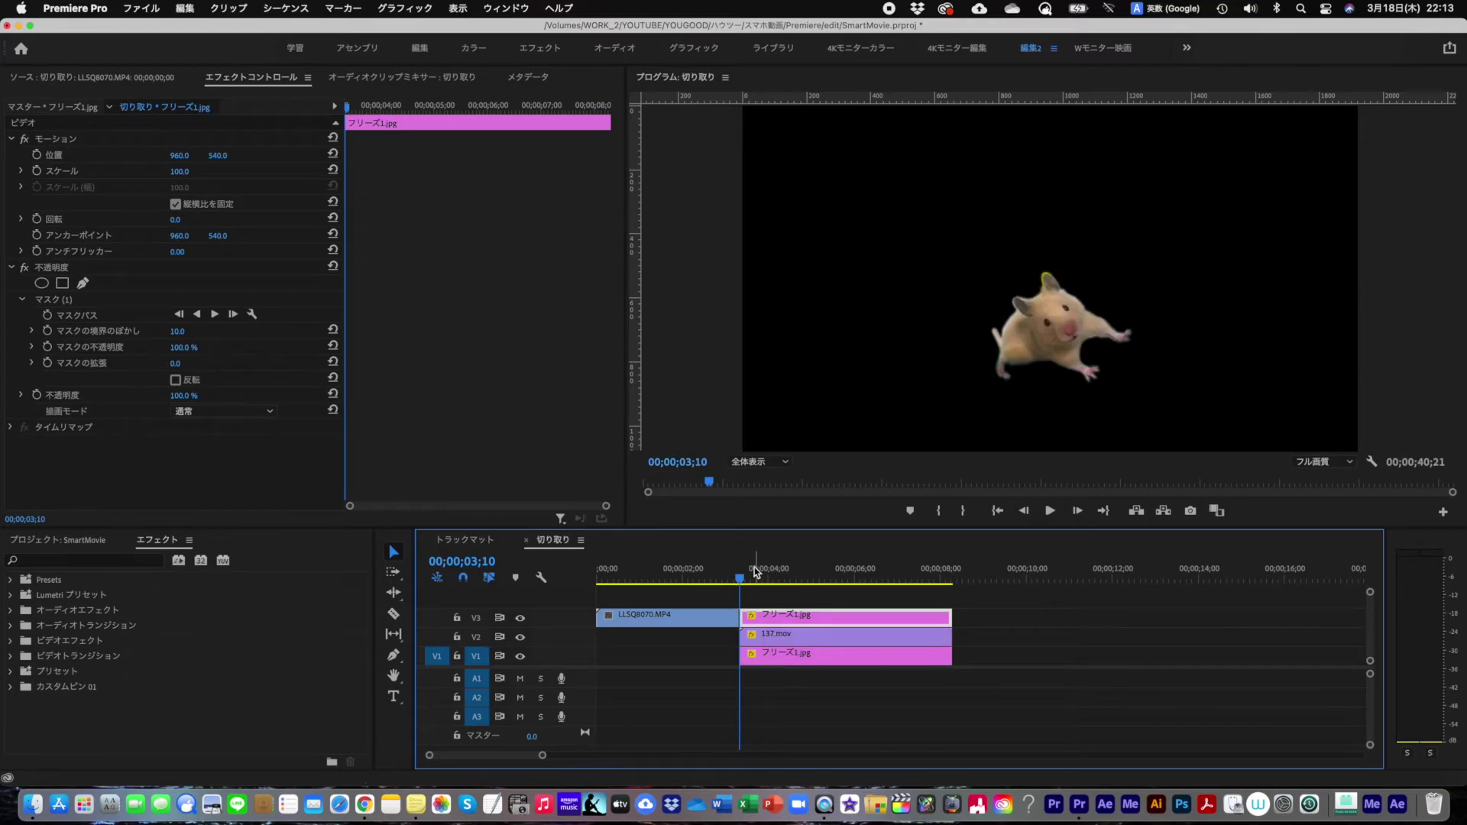
{"action": "left_click", "coordinate": [753, 574]}
{"action": "left_click_drag", "start_coordinate": [753, 575], "coordinate": [745, 577]}
- Invert Mask (1) on the V1 copy so the hamster shape is cut out
{"action": "left_click", "coordinate": [756, 656]}
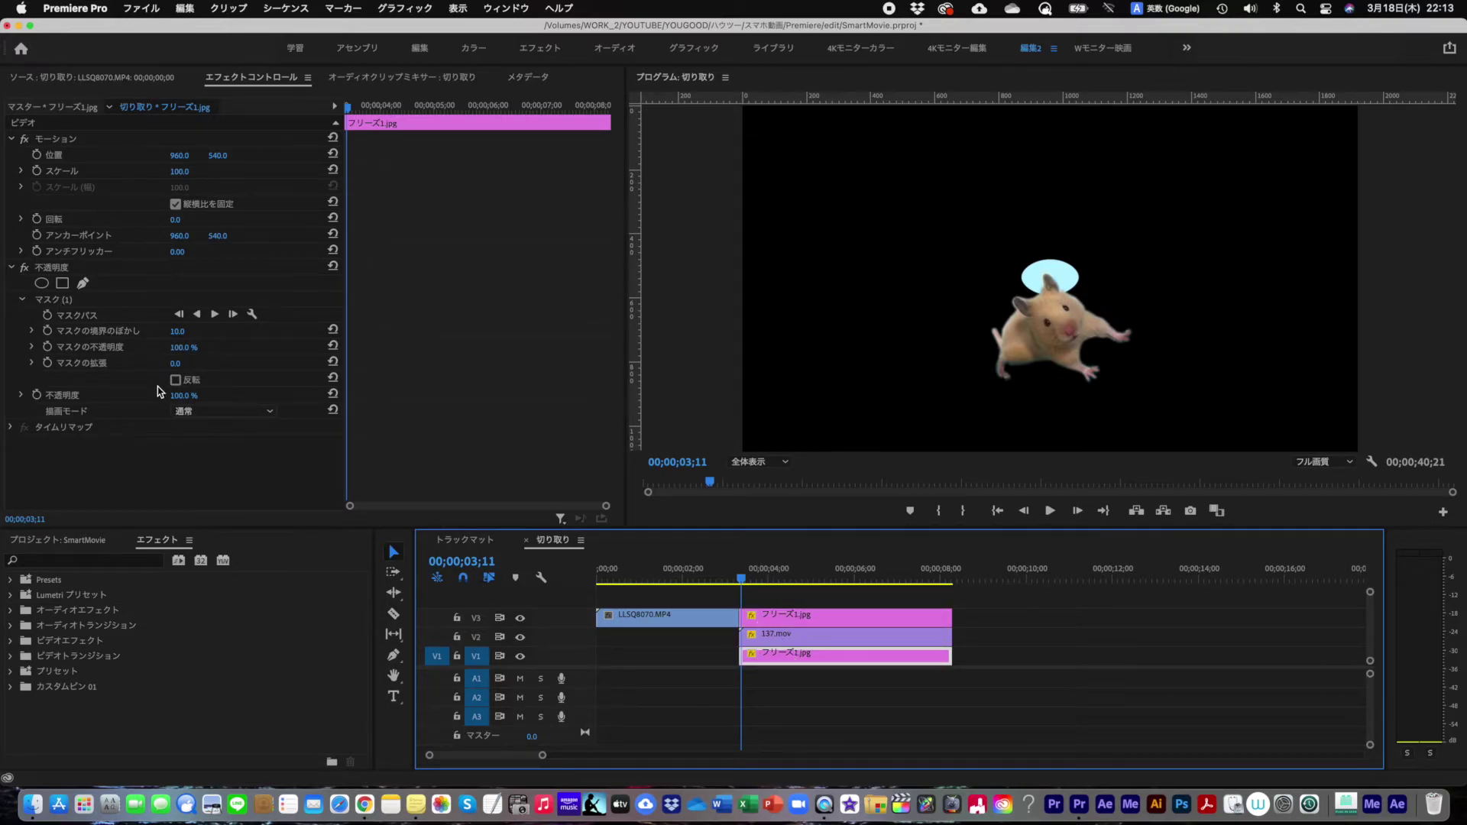
{"action": "left_click", "coordinate": [99, 371]}
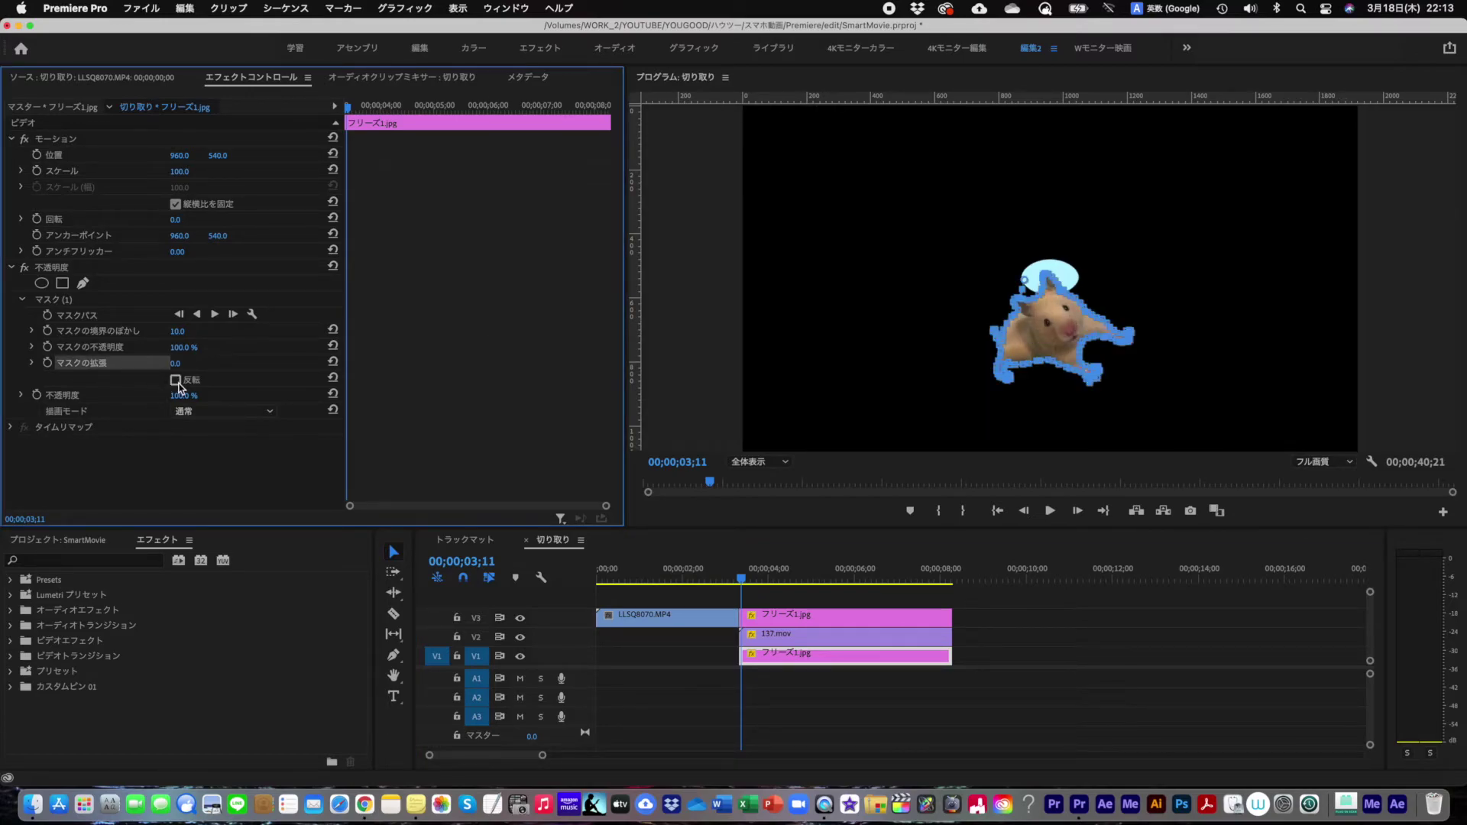
{"action": "left_click", "coordinate": [83, 301]}
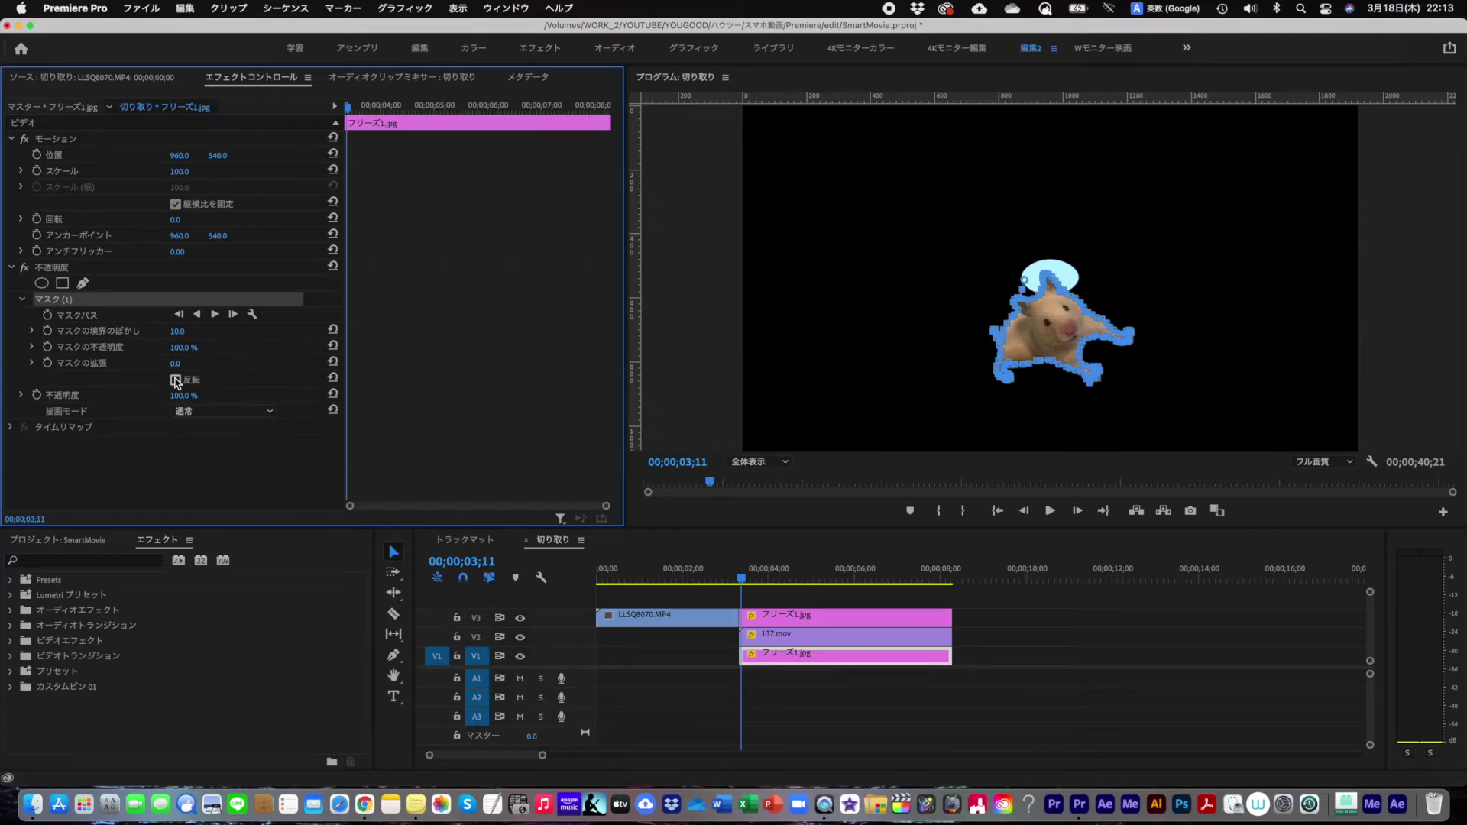
{"action": "left_click", "coordinate": [175, 380]}
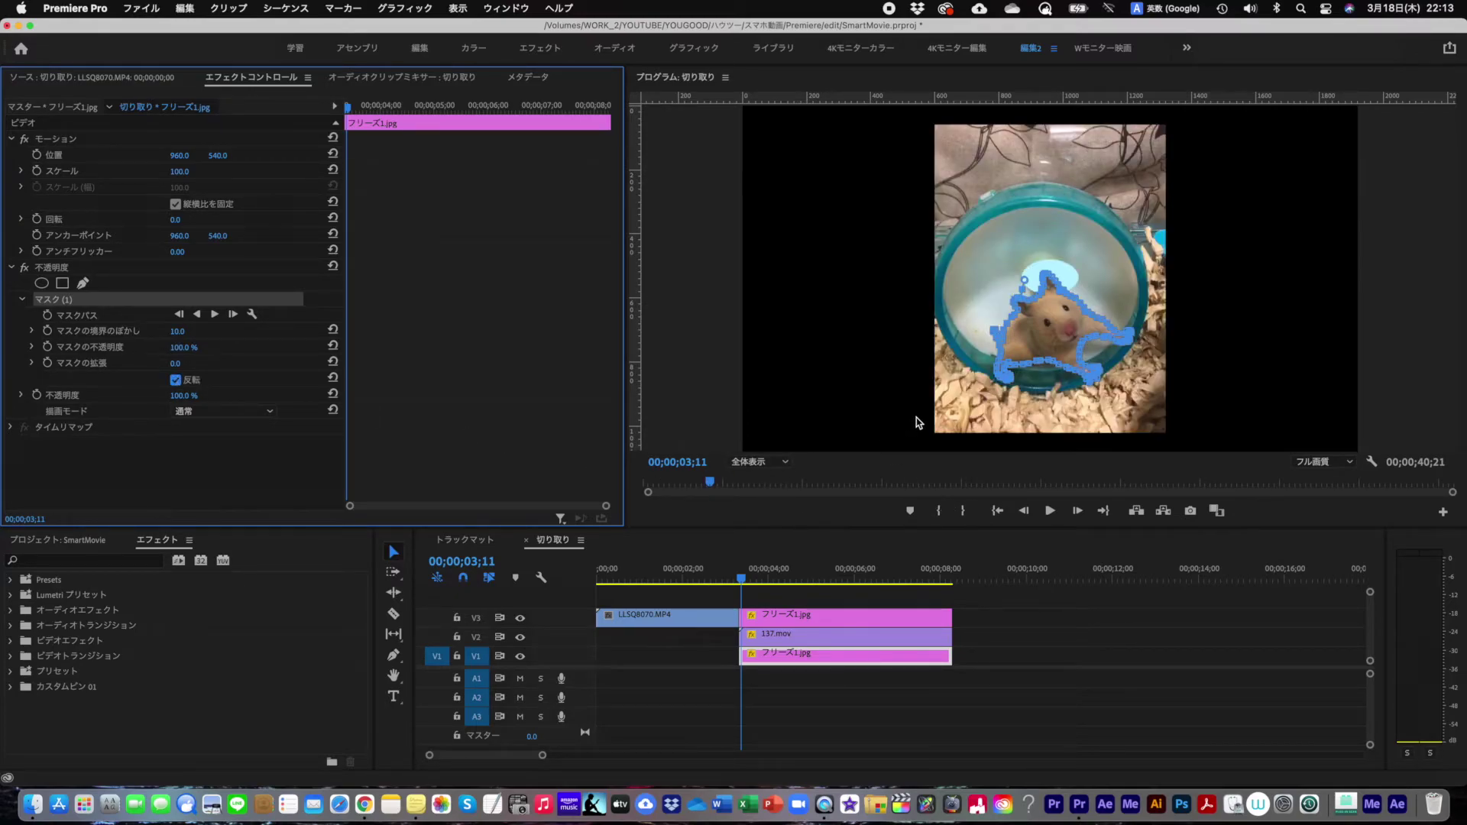
{"action": "left_click_drag", "start_coordinate": [790, 573], "coordinate": [726, 574]}
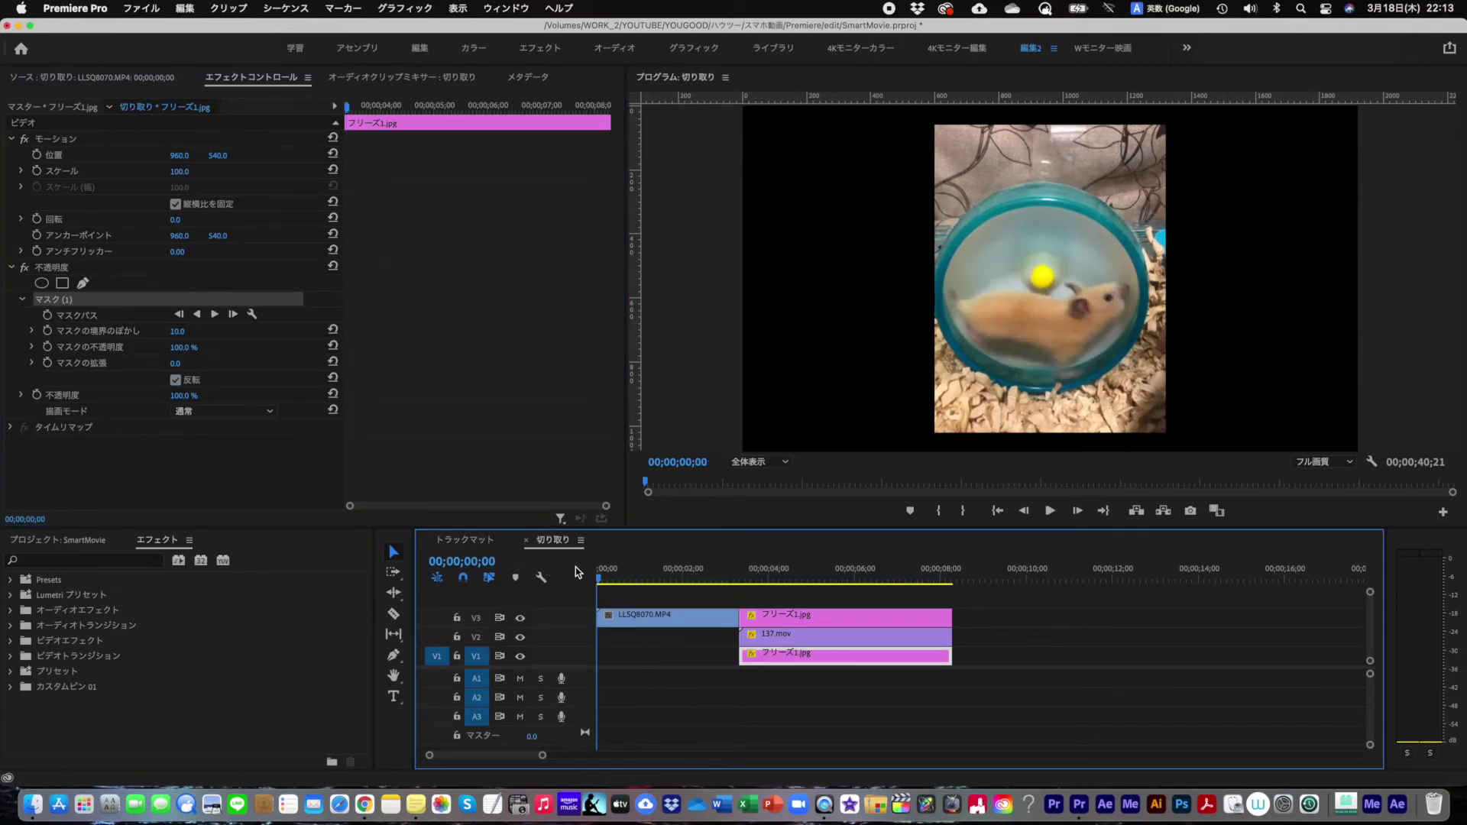
{"action": "left_click", "coordinate": [752, 462]}
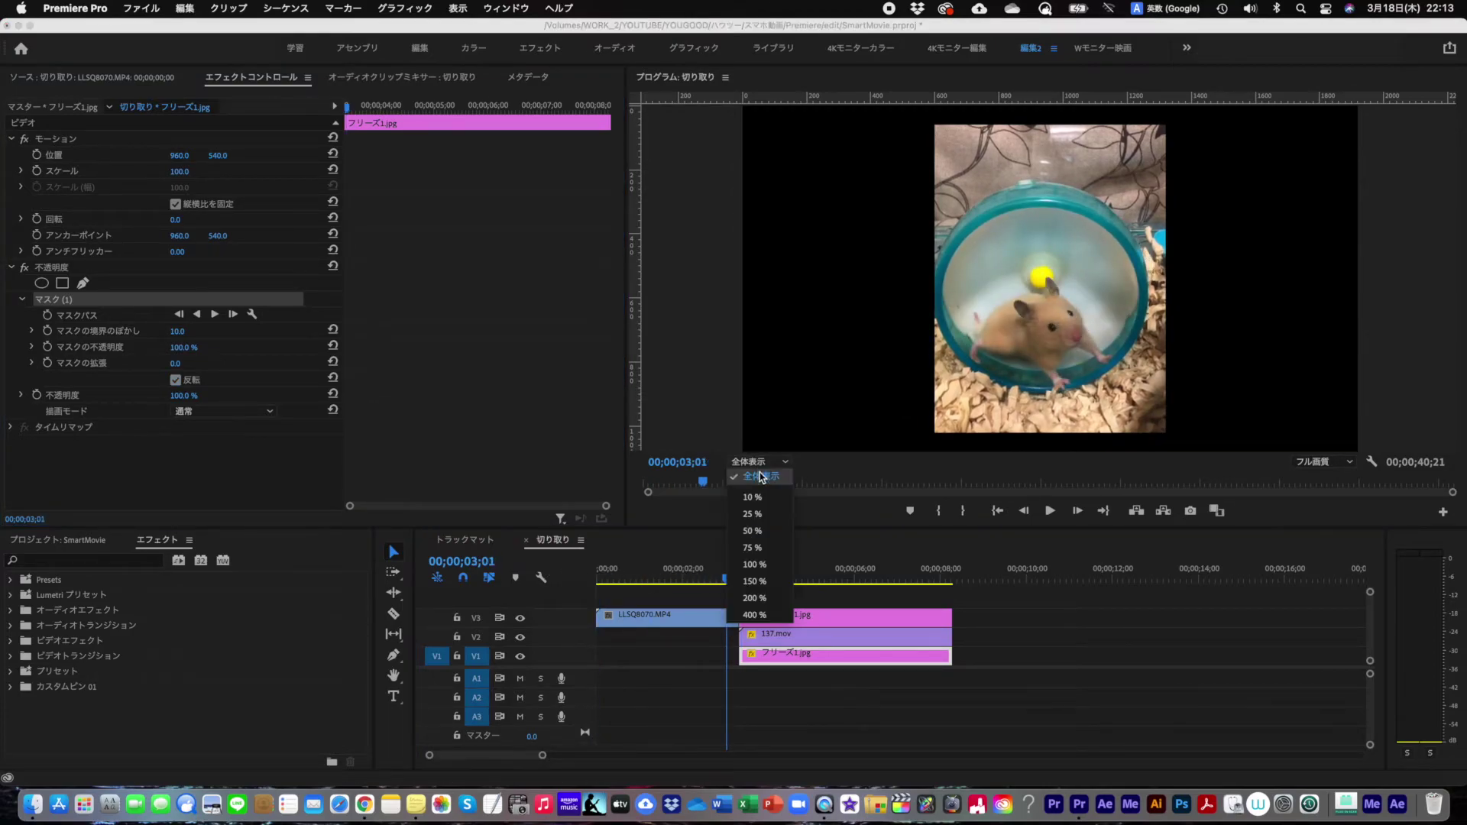
{"action": "left_click", "coordinate": [756, 529]}
{"action": "left_click", "coordinate": [541, 573]}
{"action": "key", "text": "Home"}
{"action": "key", "text": "space"}
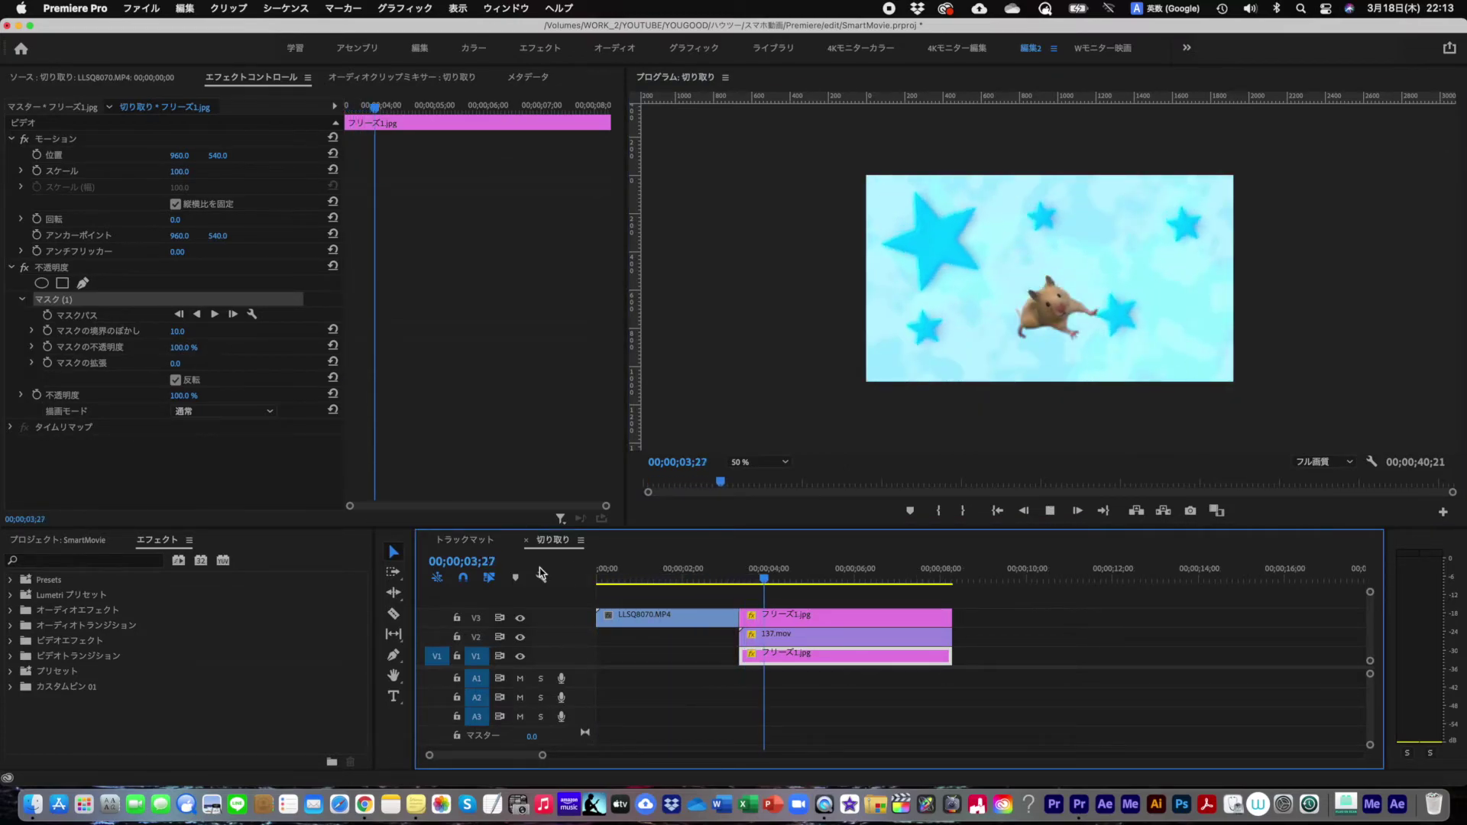
{"action": "key", "text": "space"}
{"action": "mouse_move", "coordinate": [745, 580]}
{"action": "left_mouse_down"}
{"action": "mouse_move", "coordinate": [772, 580]}
{"action": "mouse_move", "coordinate": [738, 578]}
{"action": "left_mouse_up"}
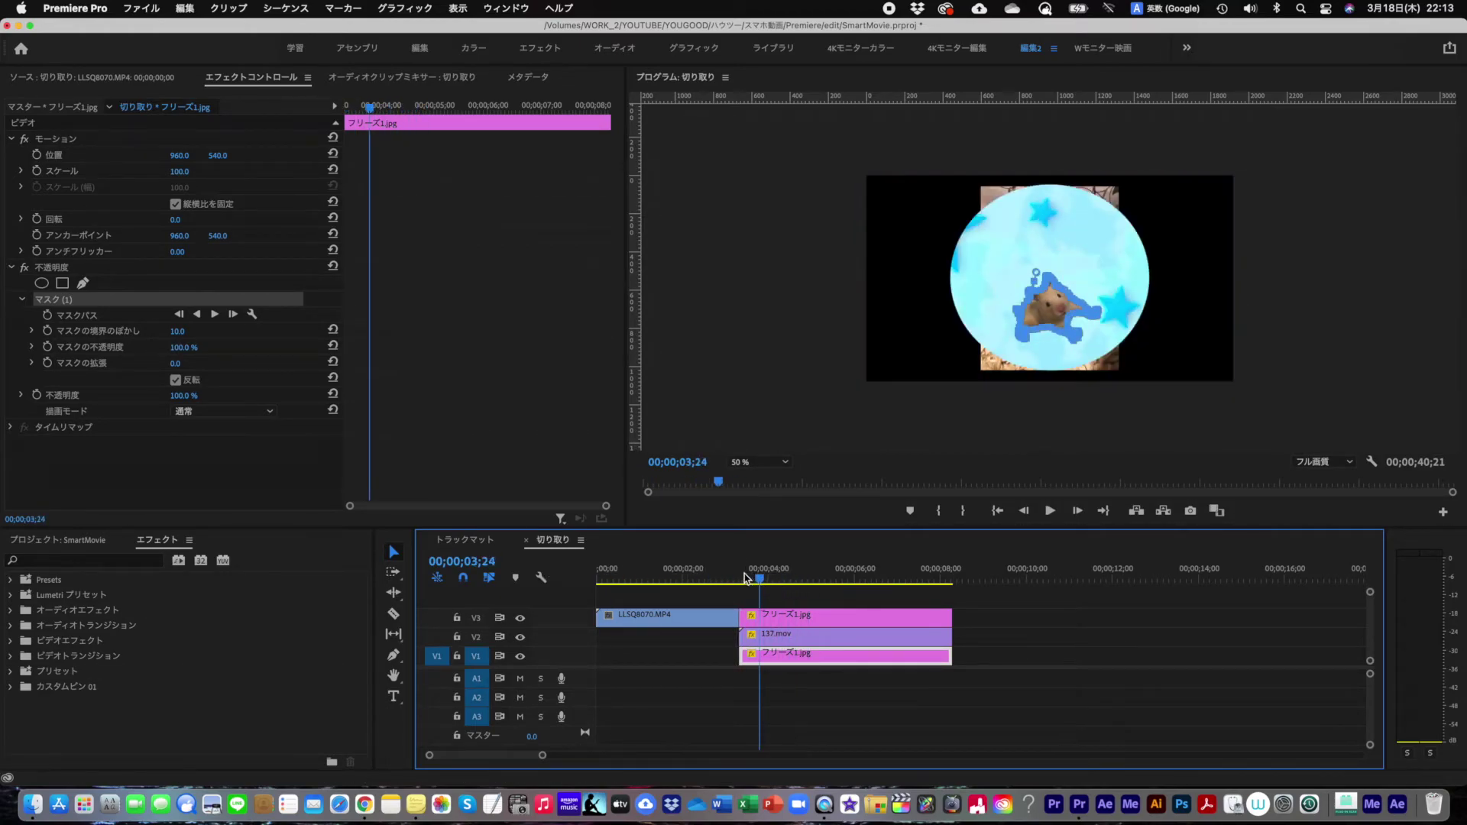
{"action": "left_click", "coordinate": [716, 660]}
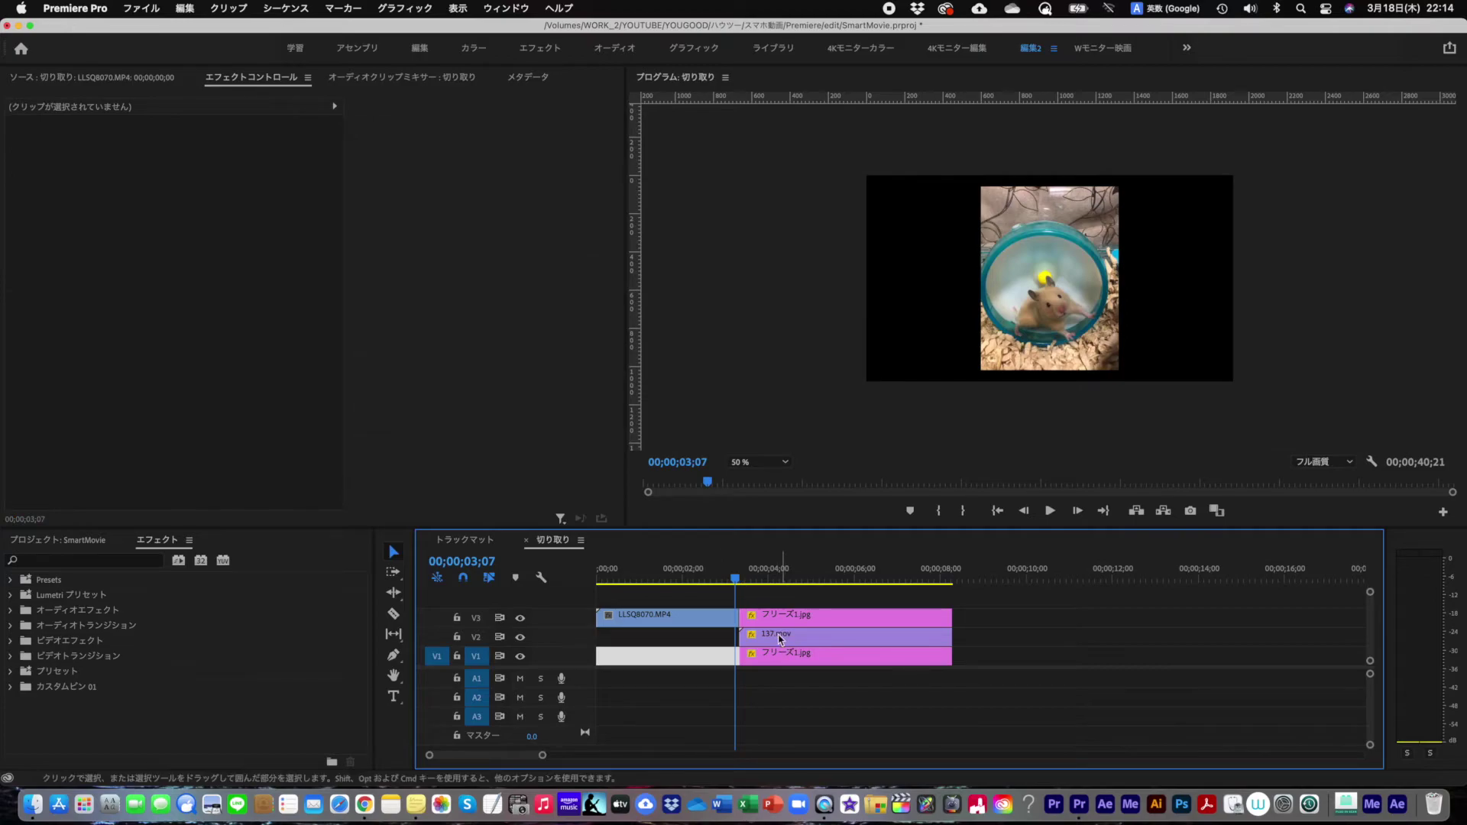
{"action": "left_click_drag", "start_coordinate": [774, 602], "coordinate": [770, 636]}
{"action": "left_click", "coordinate": [521, 618]}
{"action": "left_click", "coordinate": [520, 637]}
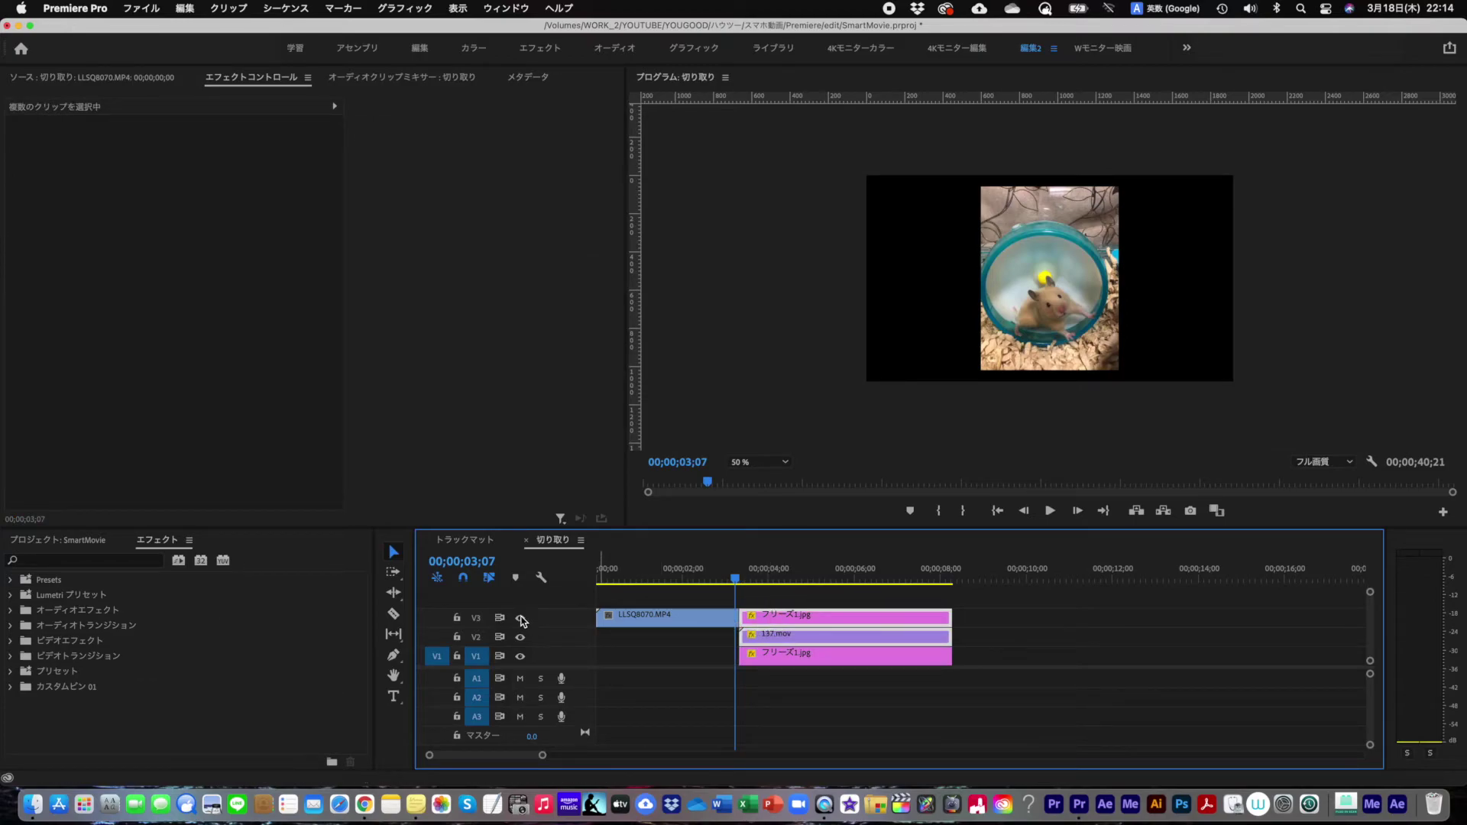
{"action": "left_click", "coordinate": [763, 577]}
{"action": "left_click_drag", "start_coordinate": [762, 577], "coordinate": [783, 579]}
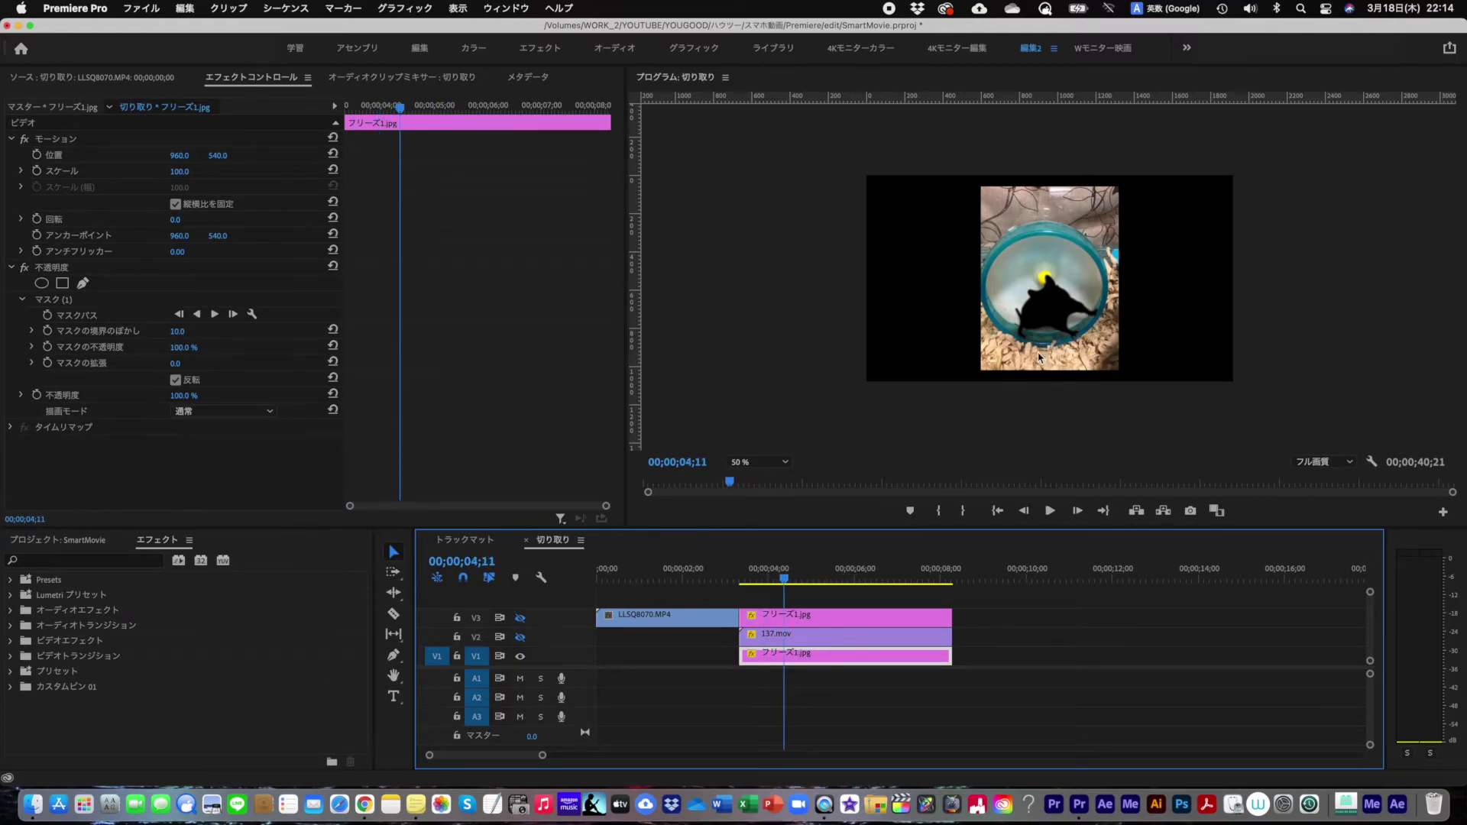
{"action": "left_click", "coordinate": [521, 636]}
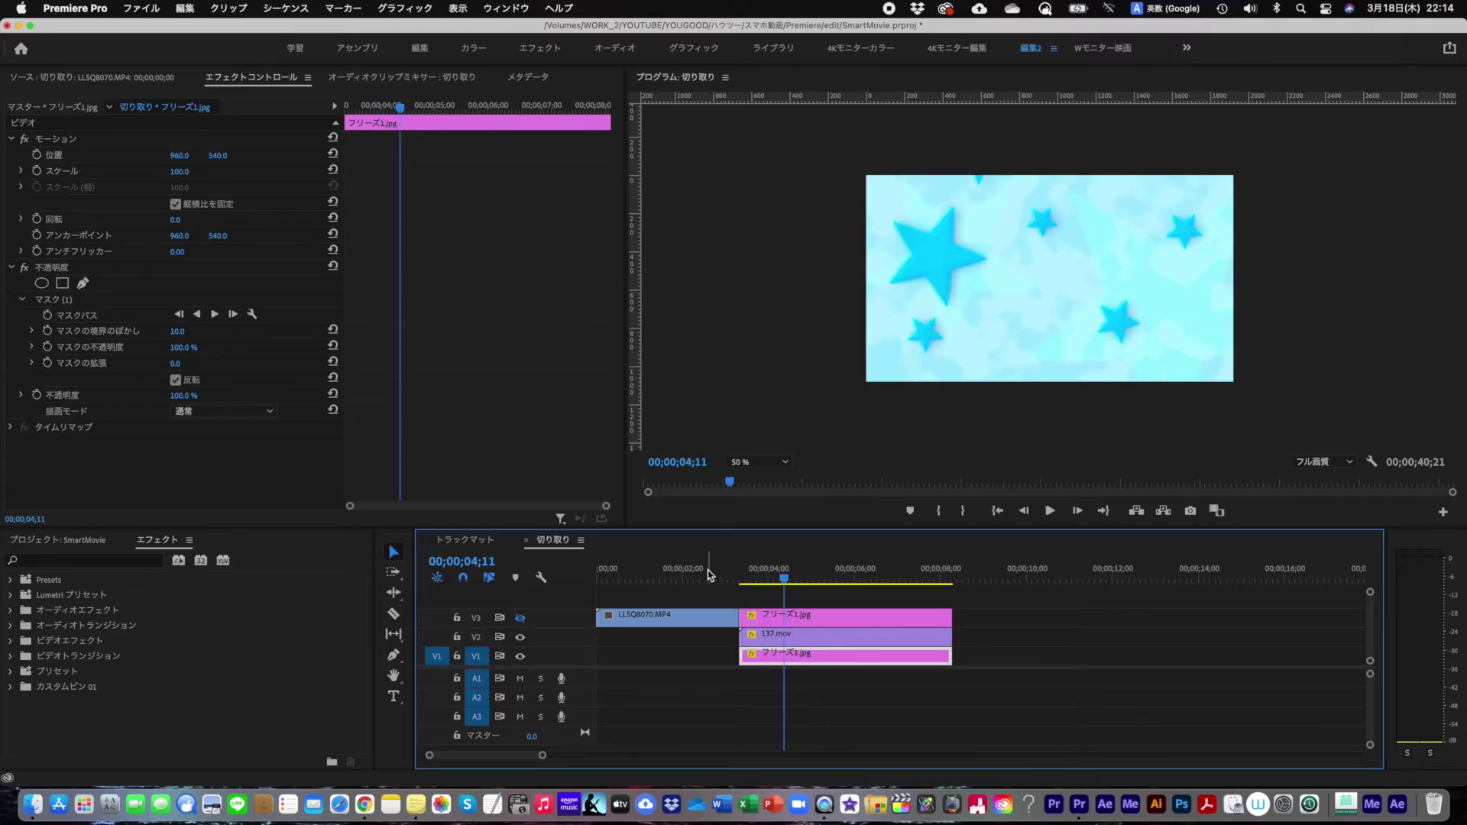
{"action": "left_click", "coordinate": [670, 578]}
{"action": "left_click_drag", "start_coordinate": [669, 578], "coordinate": [755, 579]}
{"action": "left_click", "coordinate": [520, 617]}
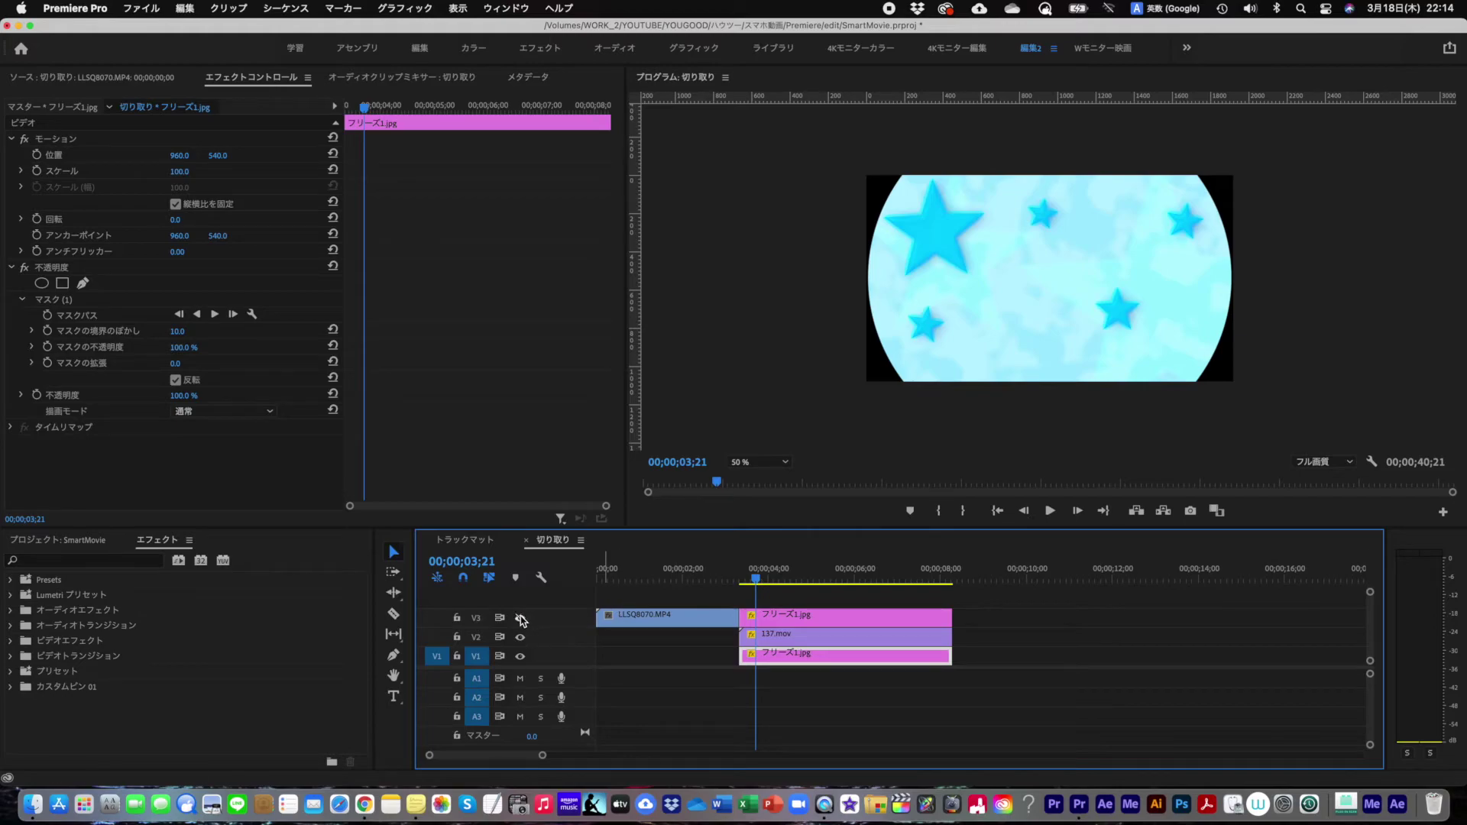
{"action": "left_click", "coordinate": [667, 578]}
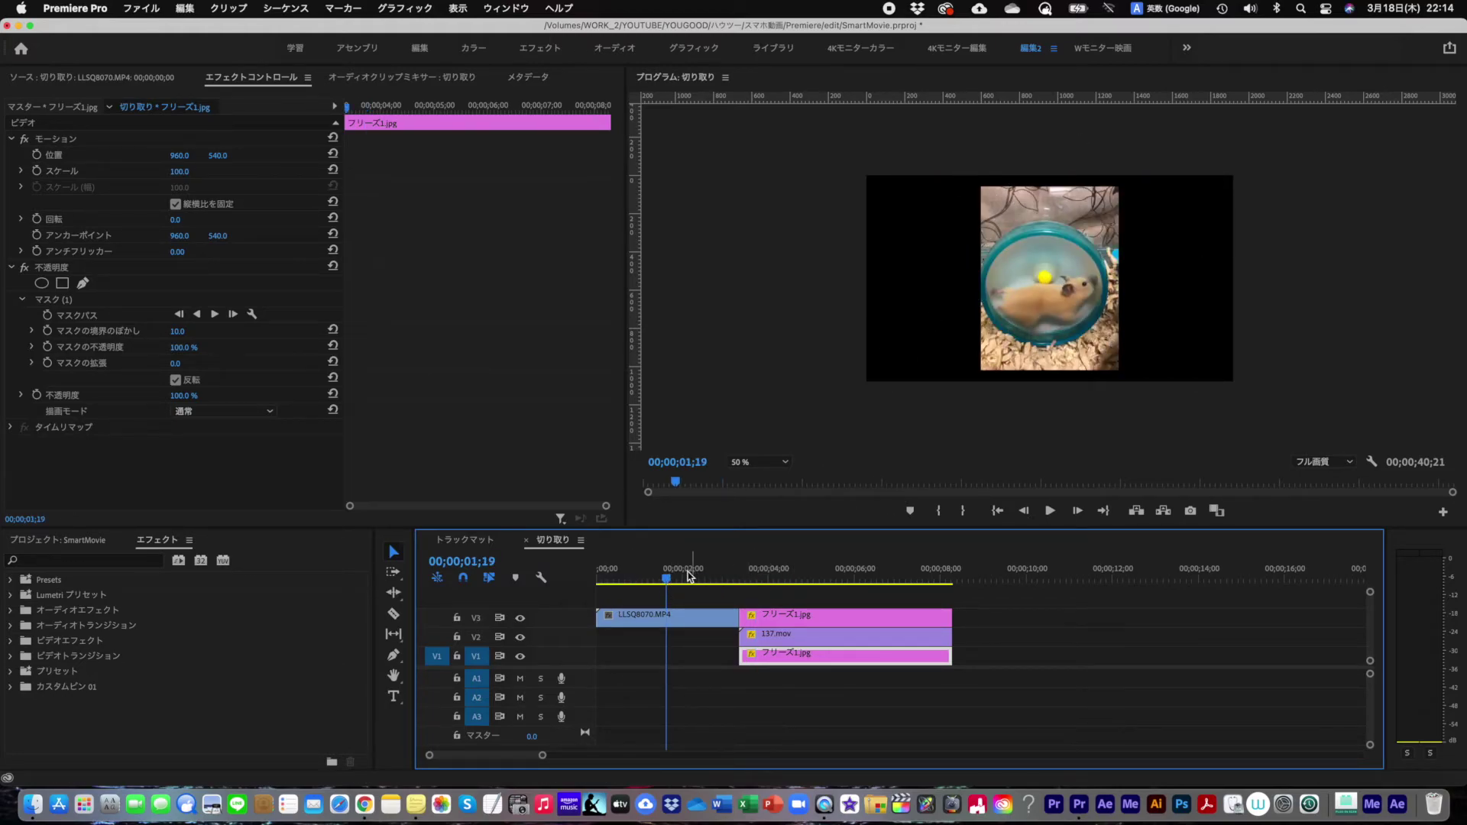
{"action": "mouse_move", "coordinate": [690, 579]}
{"action": "left_mouse_down"}
{"action": "mouse_move", "coordinate": [790, 581]}
{"action": "mouse_move", "coordinate": [752, 589]}
{"action": "mouse_move", "coordinate": [775, 594]}
{"action": "left_mouse_up"}
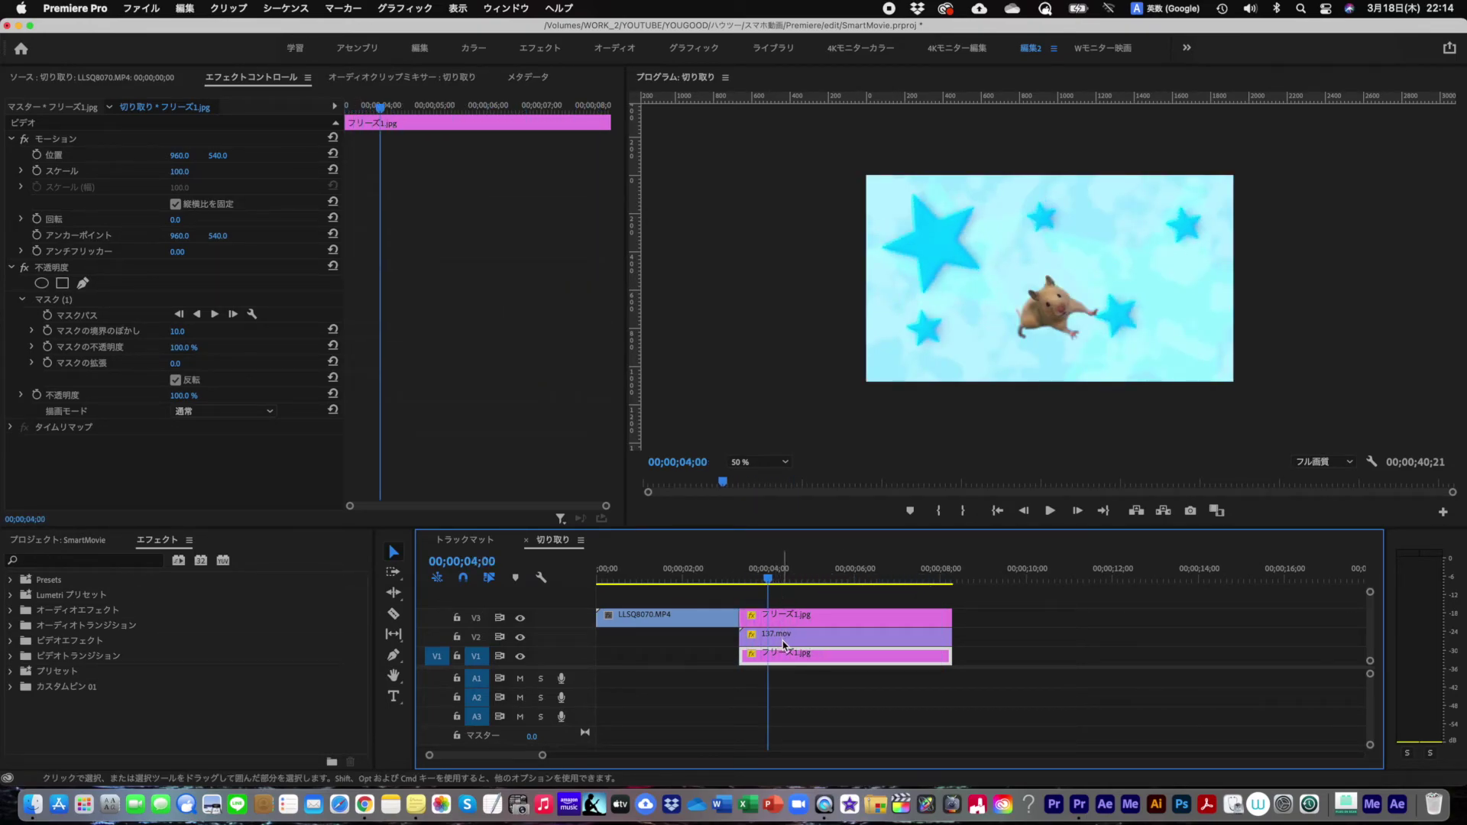
{"action": "left_click", "coordinate": [787, 618]}
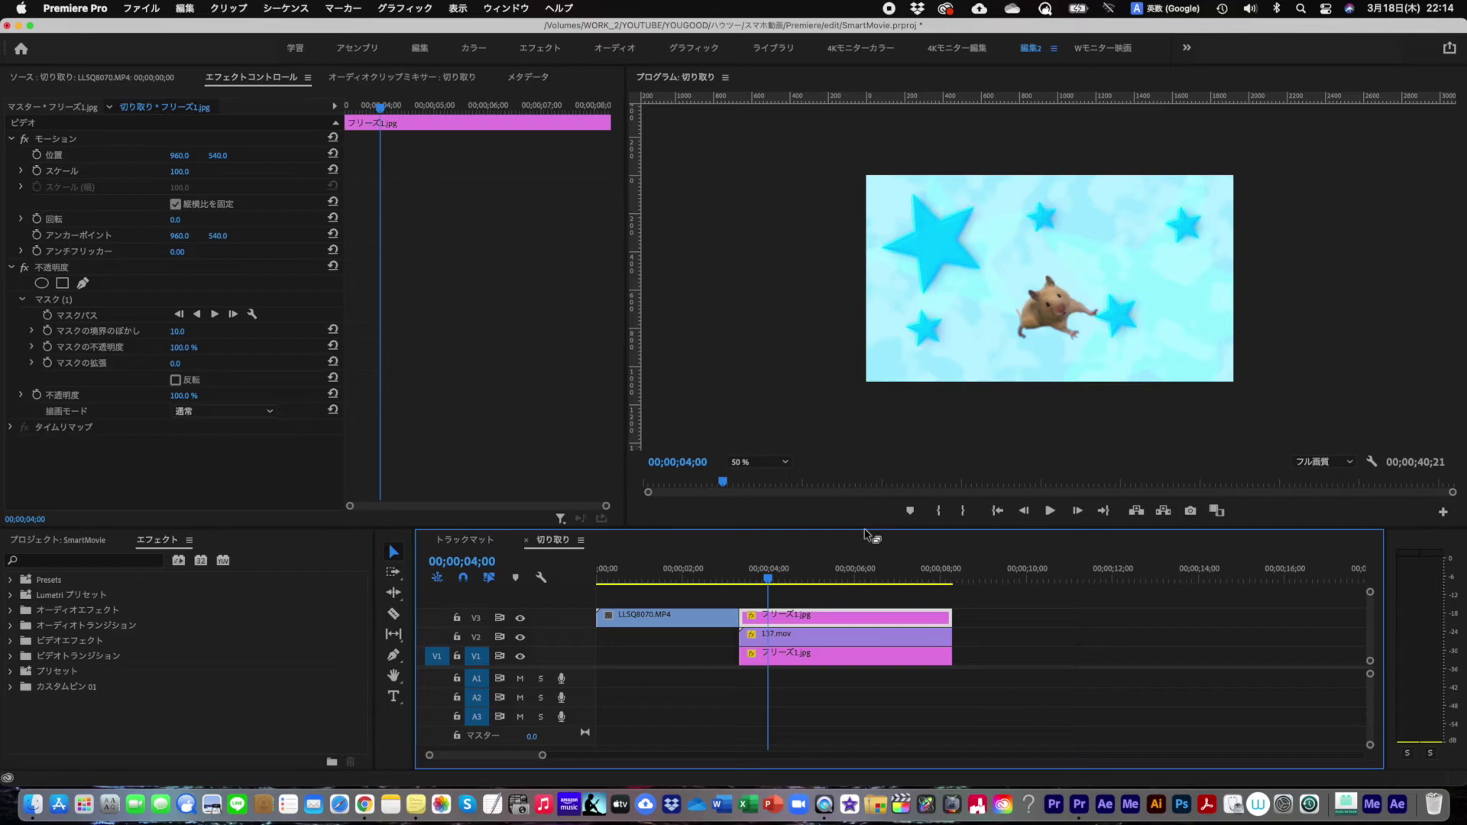
- Keyframe the hamster cutout zooming to scale 207 and moving up-left to position 540, 260
{"action": "left_click", "coordinate": [36, 171]}
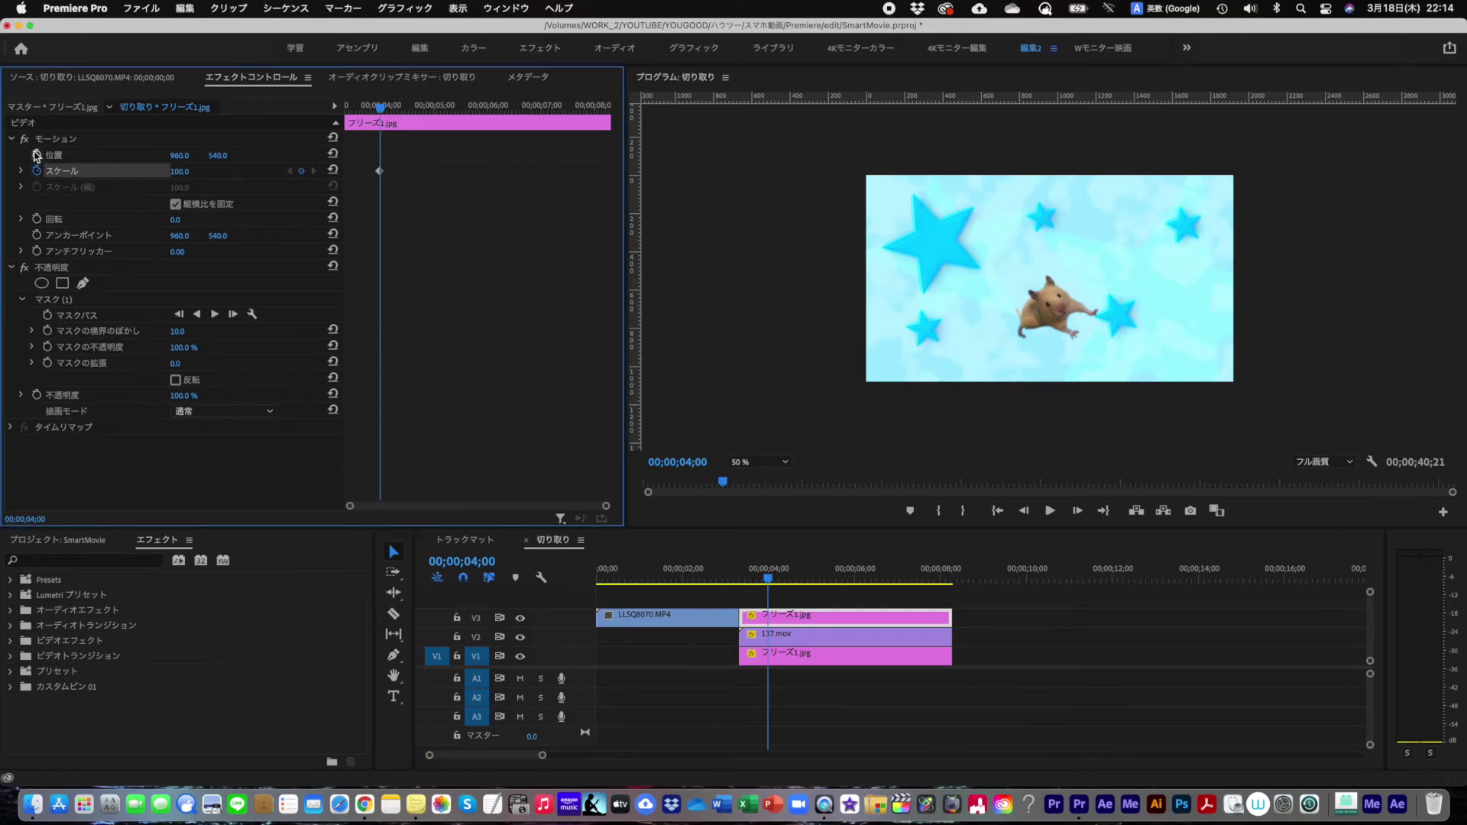
{"action": "left_click", "coordinate": [36, 154]}
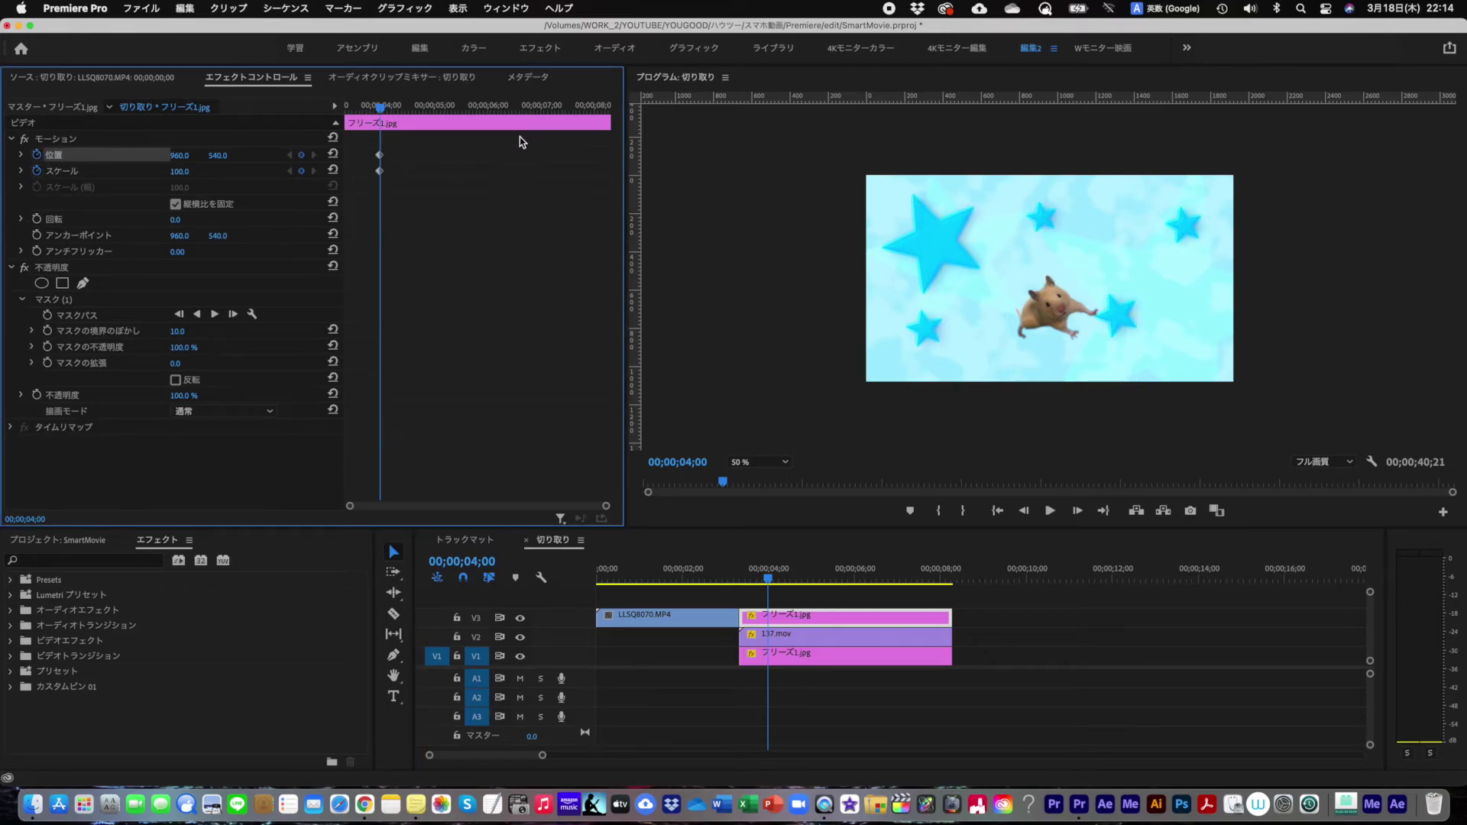
{"action": "key", "text": "space"}
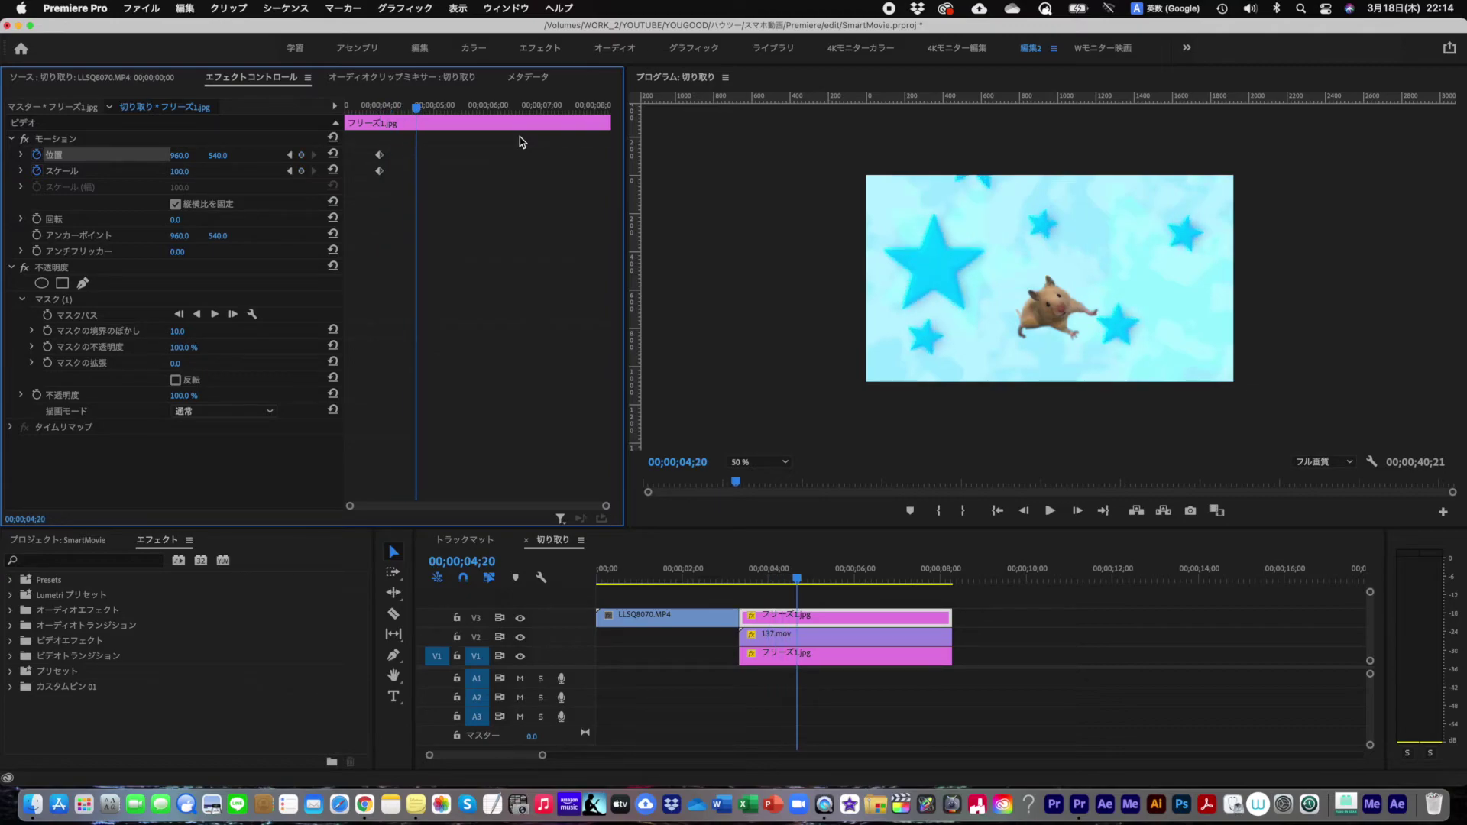
{"action": "left_click_drag", "start_coordinate": [176, 172], "coordinate": [611, 480]}
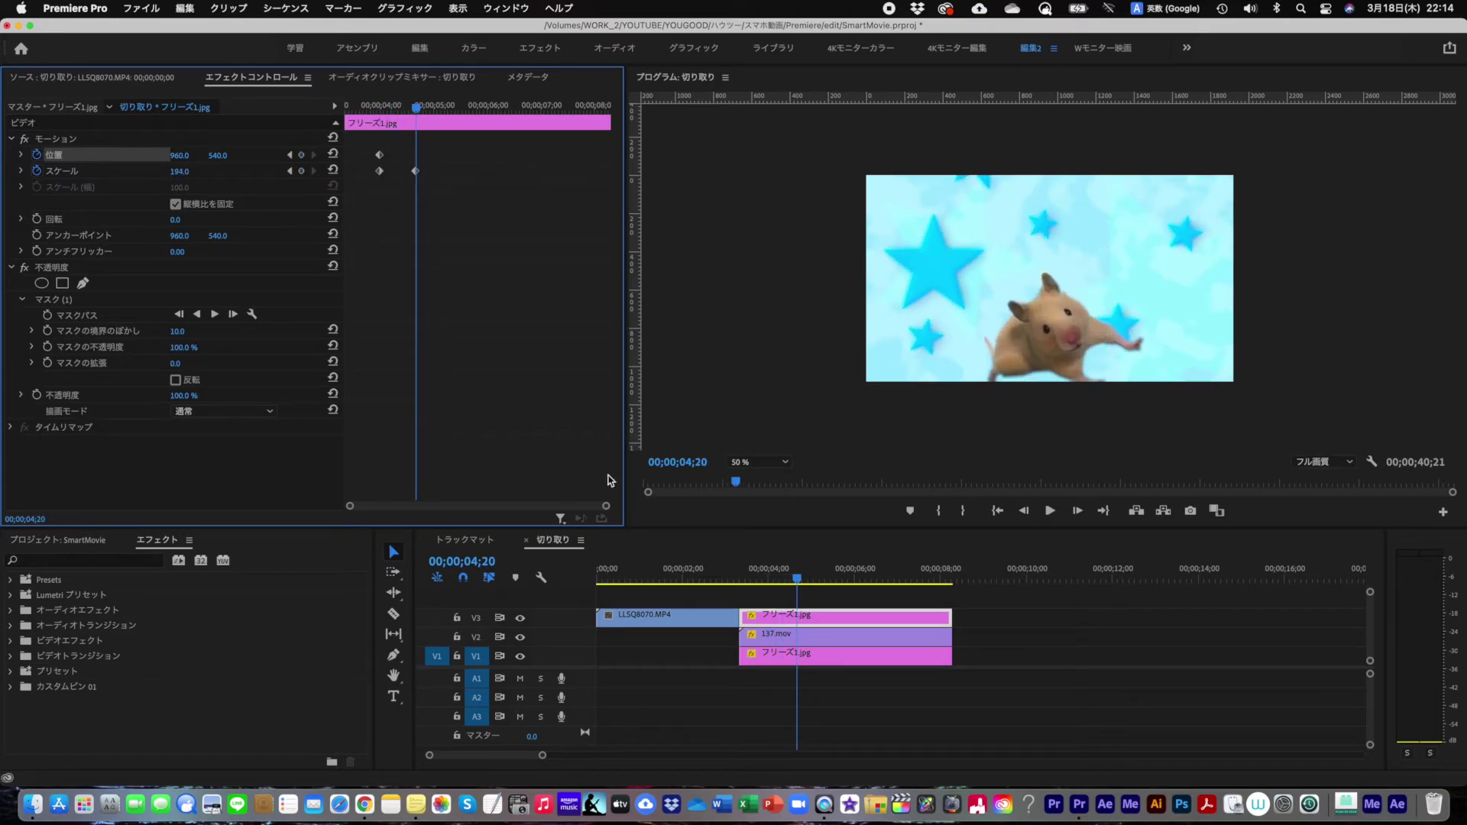
{"action": "left_click", "coordinate": [1076, 342]}
{"action": "left_click_drag", "start_coordinate": [1053, 326], "coordinate": [992, 278]}
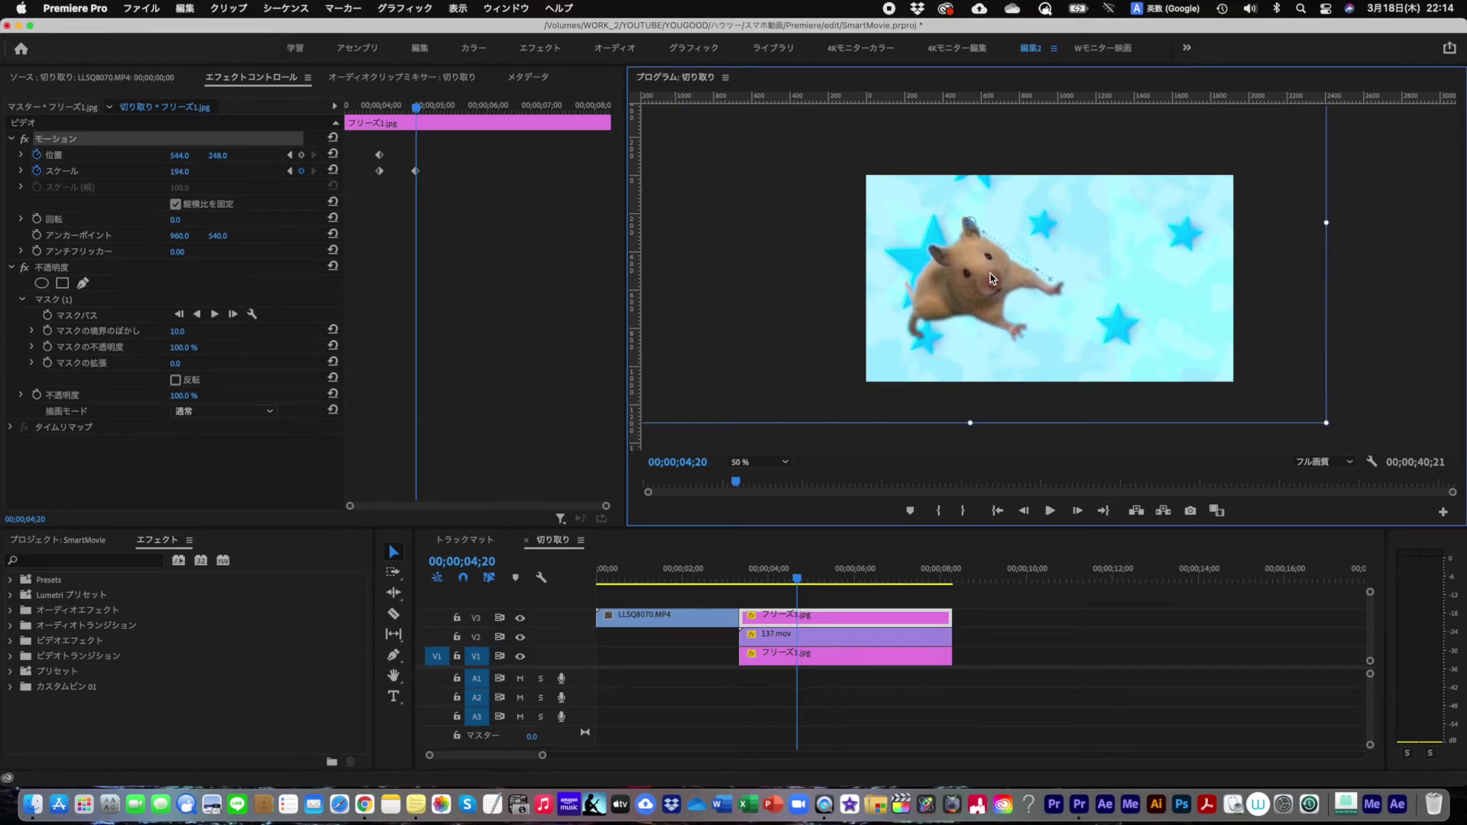
{"action": "left_click_drag", "start_coordinate": [179, 171], "coordinate": [189, 171]}
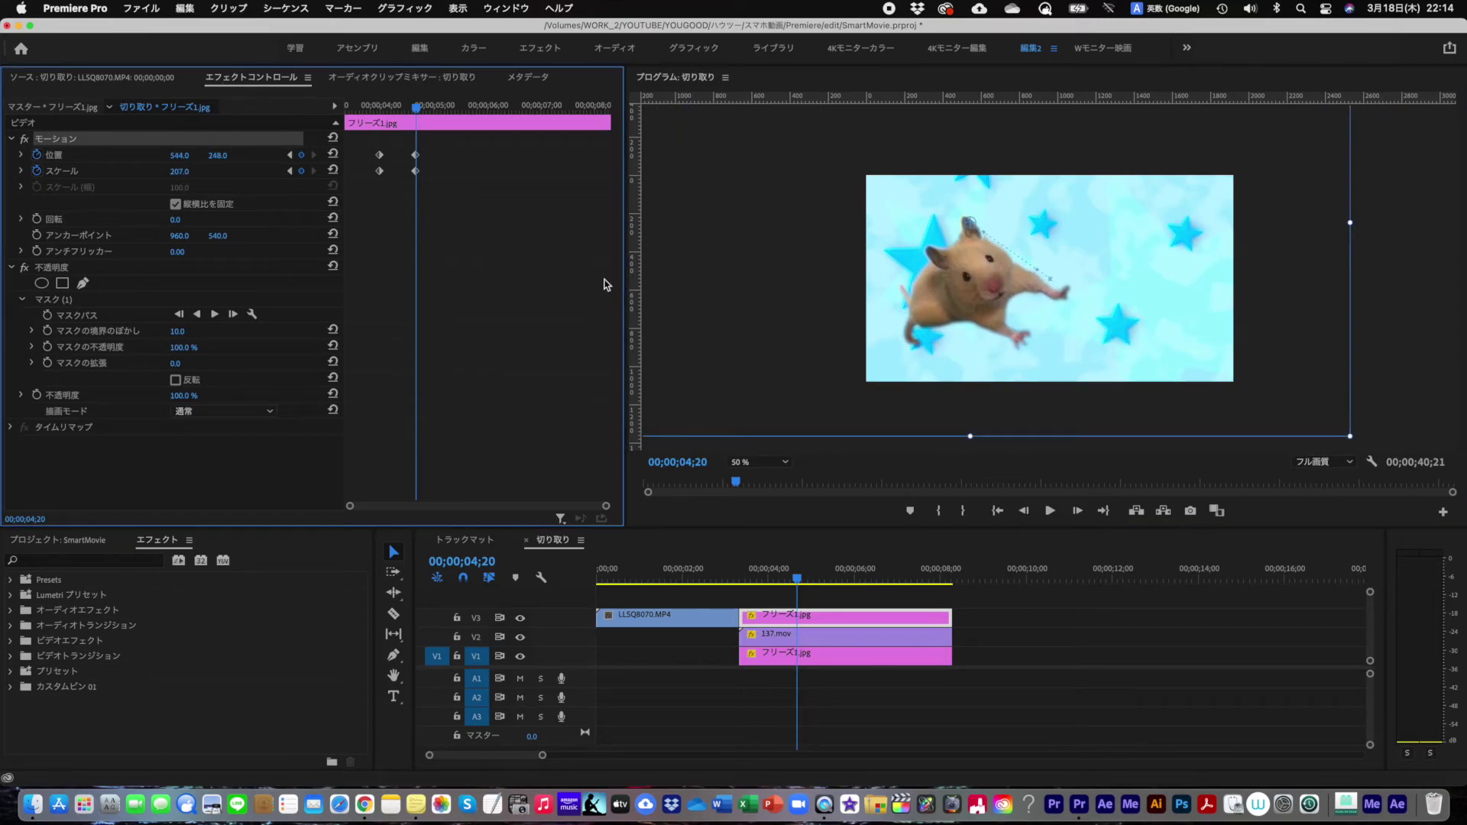
{"action": "left_click_drag", "start_coordinate": [985, 290], "coordinate": [997, 286]}
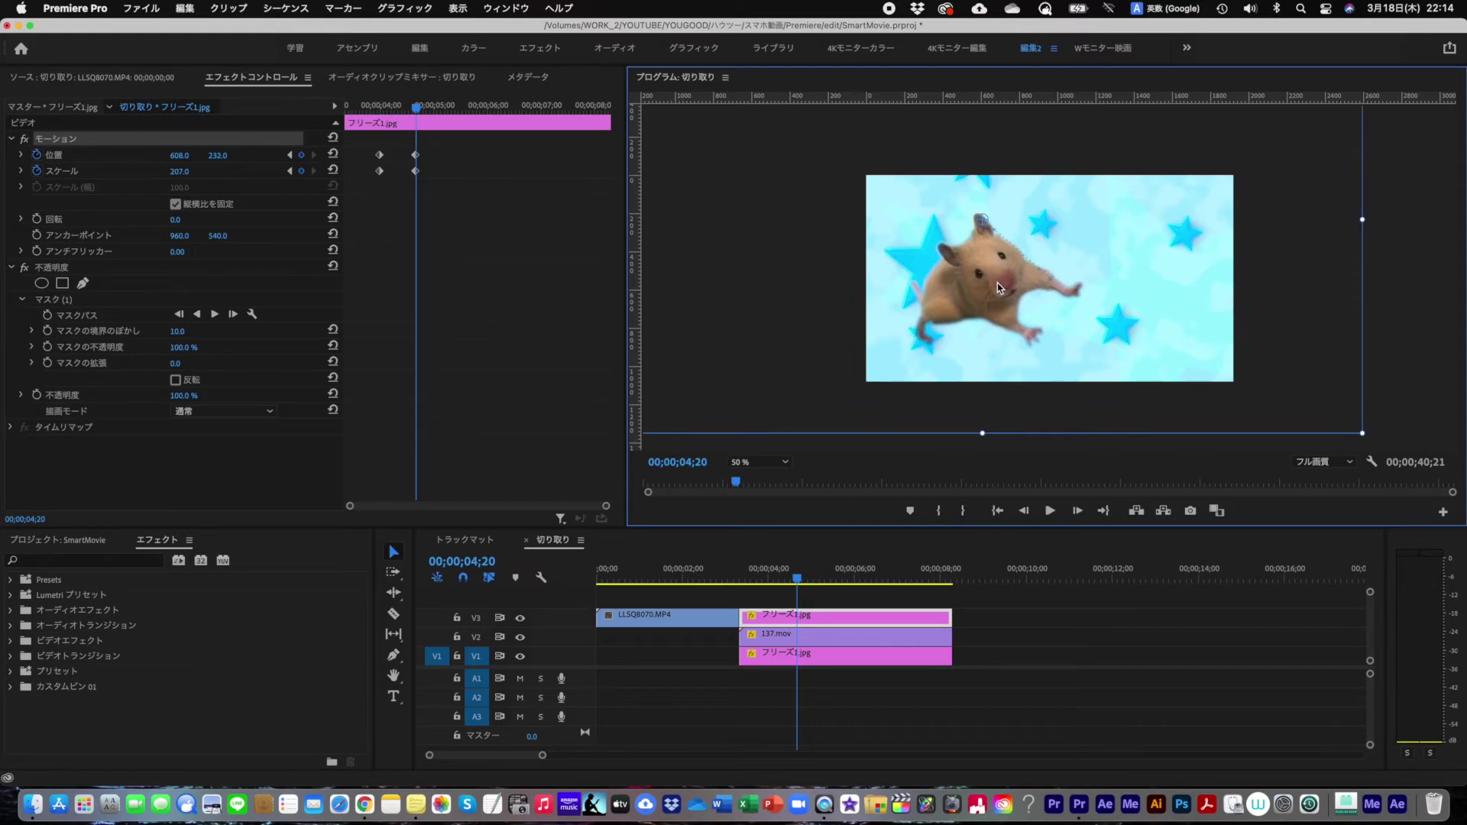
- Play back the zoom to check it, then switch to the 4Kモニターカラー workspace
{"action": "left_click", "coordinate": [600, 578]}
{"action": "key", "text": "space"}
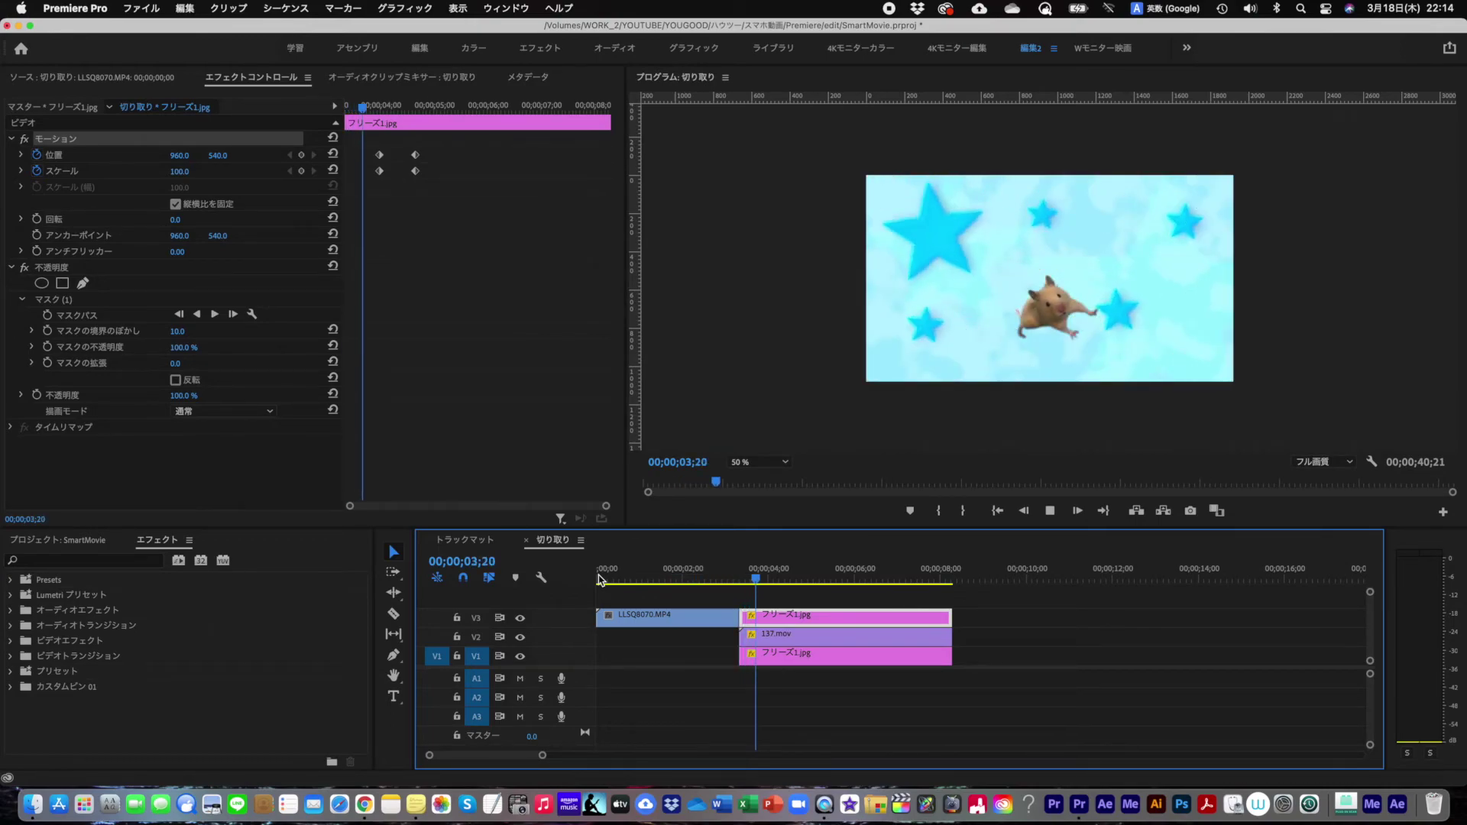
{"action": "key", "text": "space"}
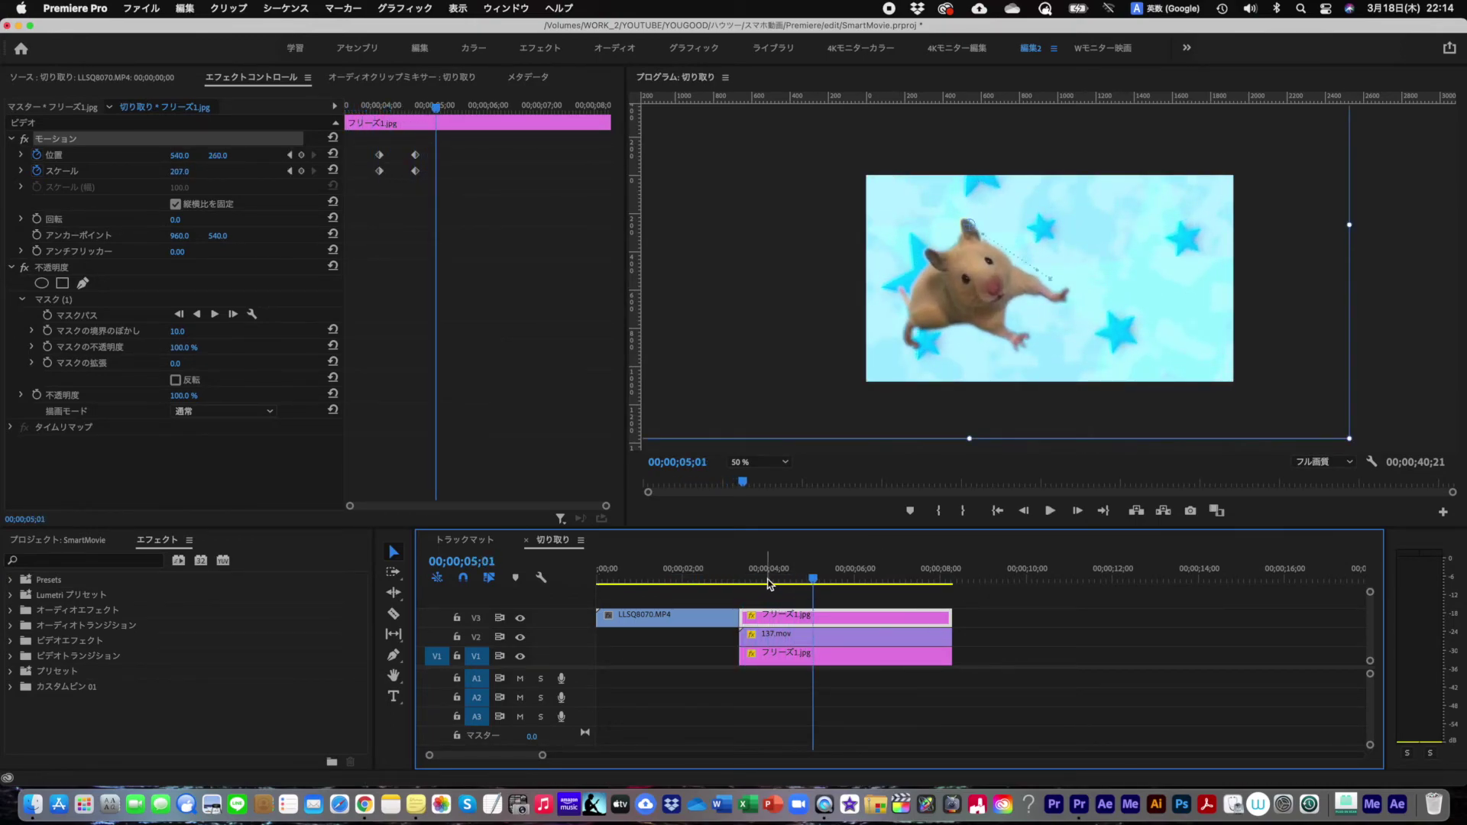
{"action": "left_click_drag", "start_coordinate": [768, 583], "coordinate": [828, 569]}
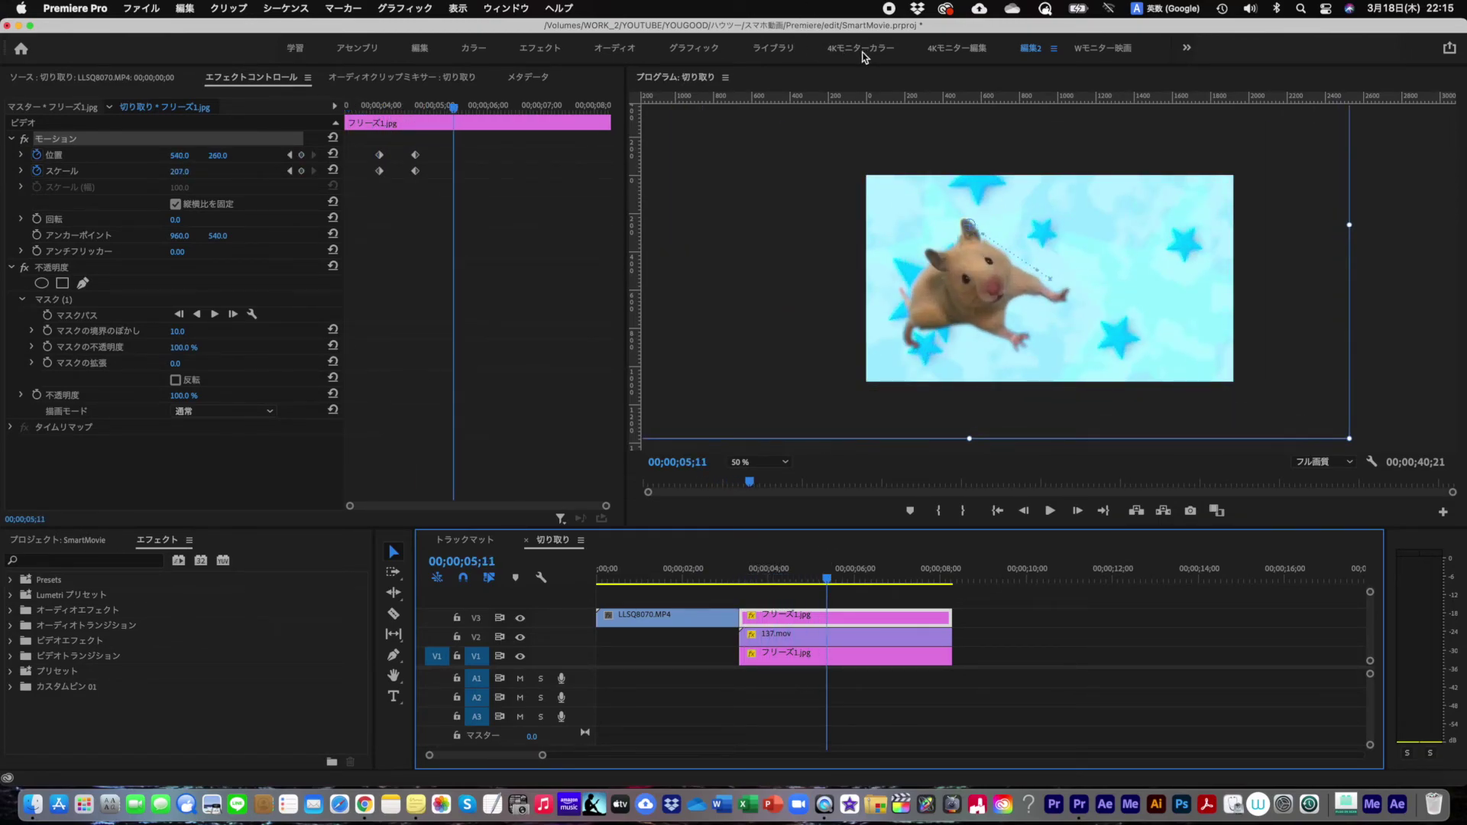
{"action": "left_click", "coordinate": [861, 49]}
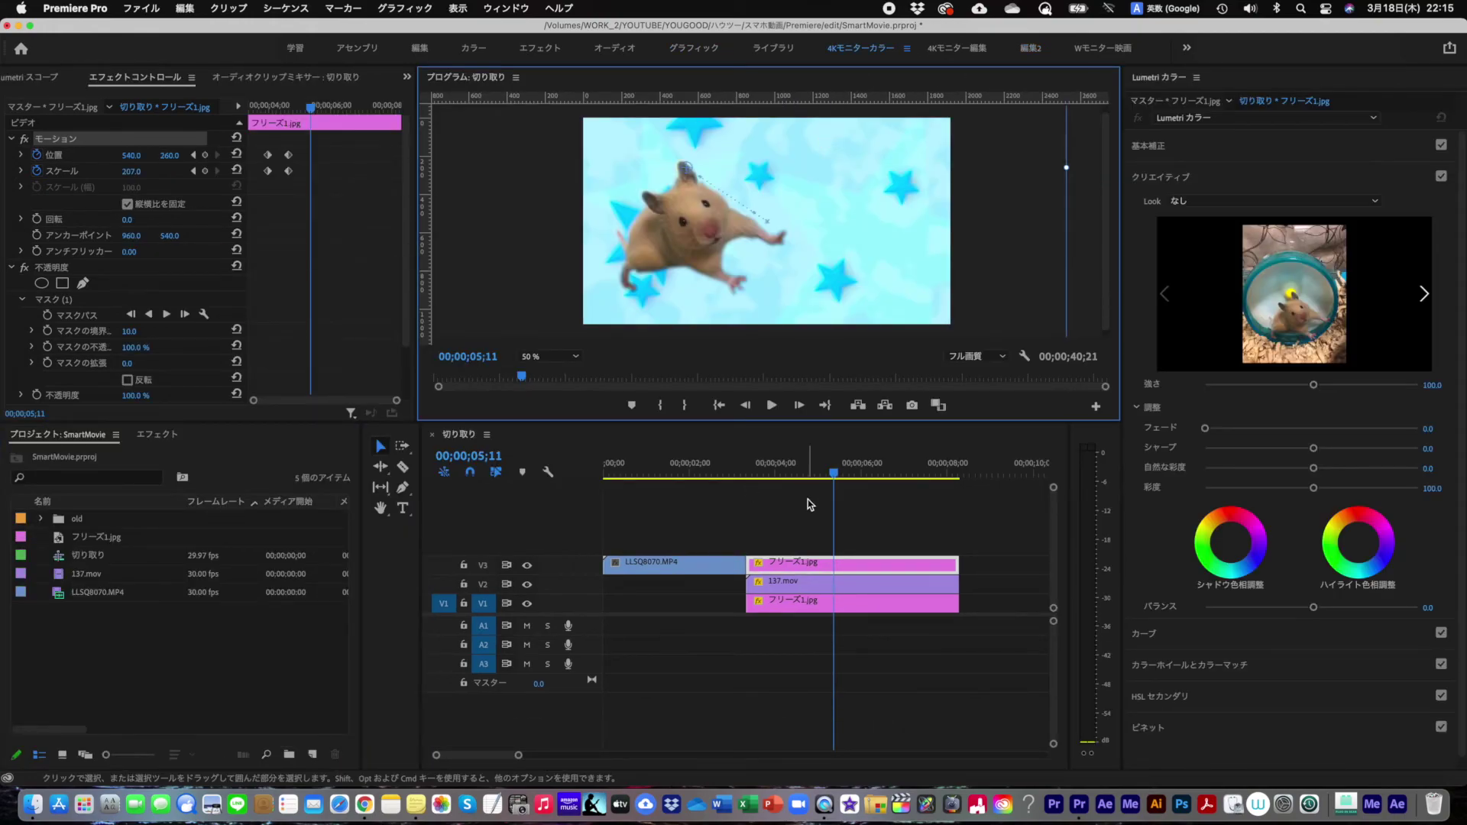
- Apply Lumetri Color to the top freeze-frame clip and brighten its Exposure
{"action": "left_click", "coordinate": [796, 514]}
{"action": "left_click", "coordinate": [799, 566]}
{"action": "key", "text": "Right"}
{"action": "key", "text": "Right"}
{"action": "key", "text": "Right"}
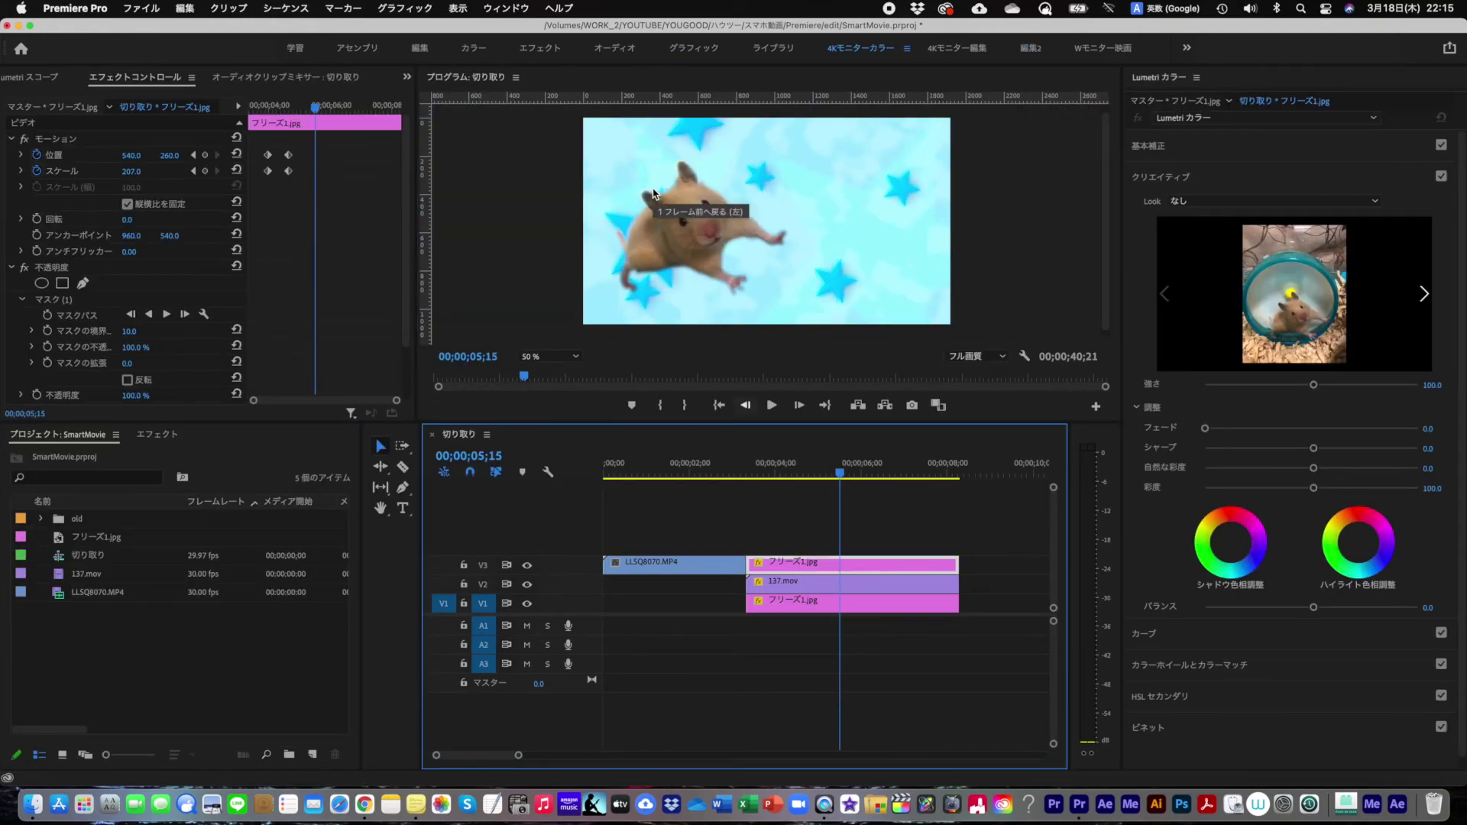
{"action": "key", "text": "Right"}
{"action": "left_click", "coordinate": [1314, 387]}
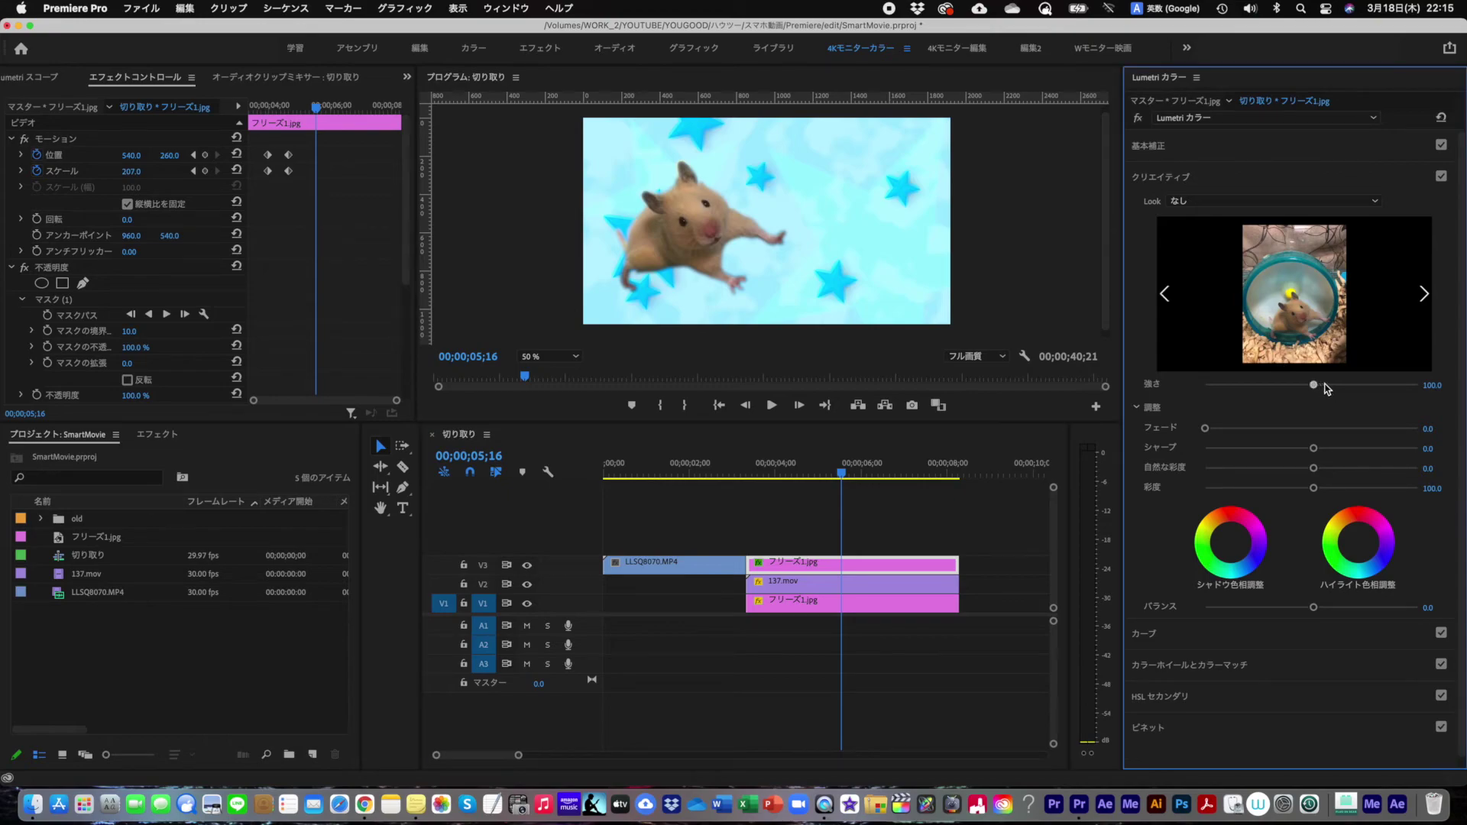
{"action": "left_click", "coordinate": [1159, 148]}
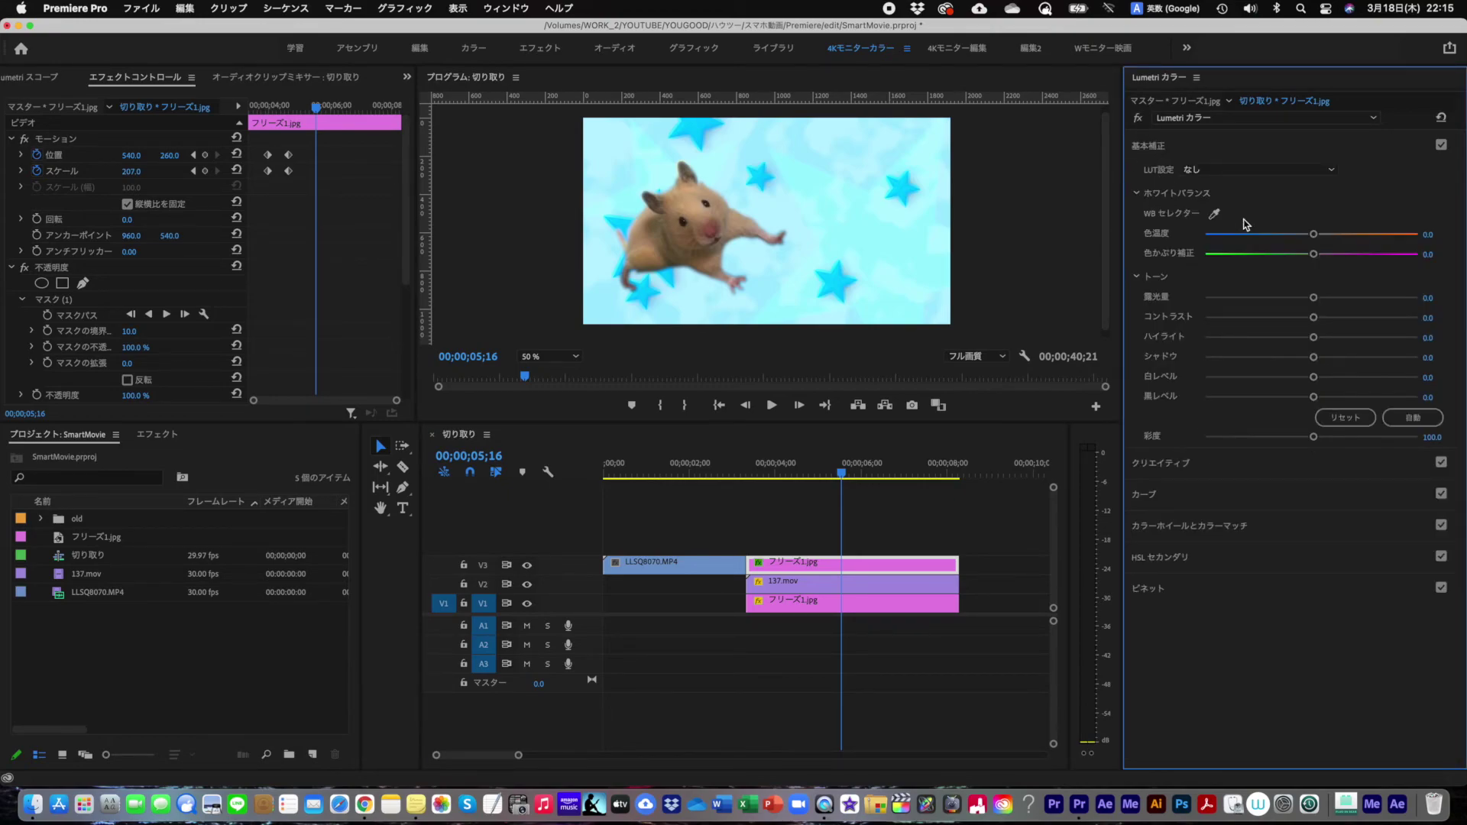
{"action": "left_click_drag", "start_coordinate": [1313, 298], "coordinate": [1328, 300]}
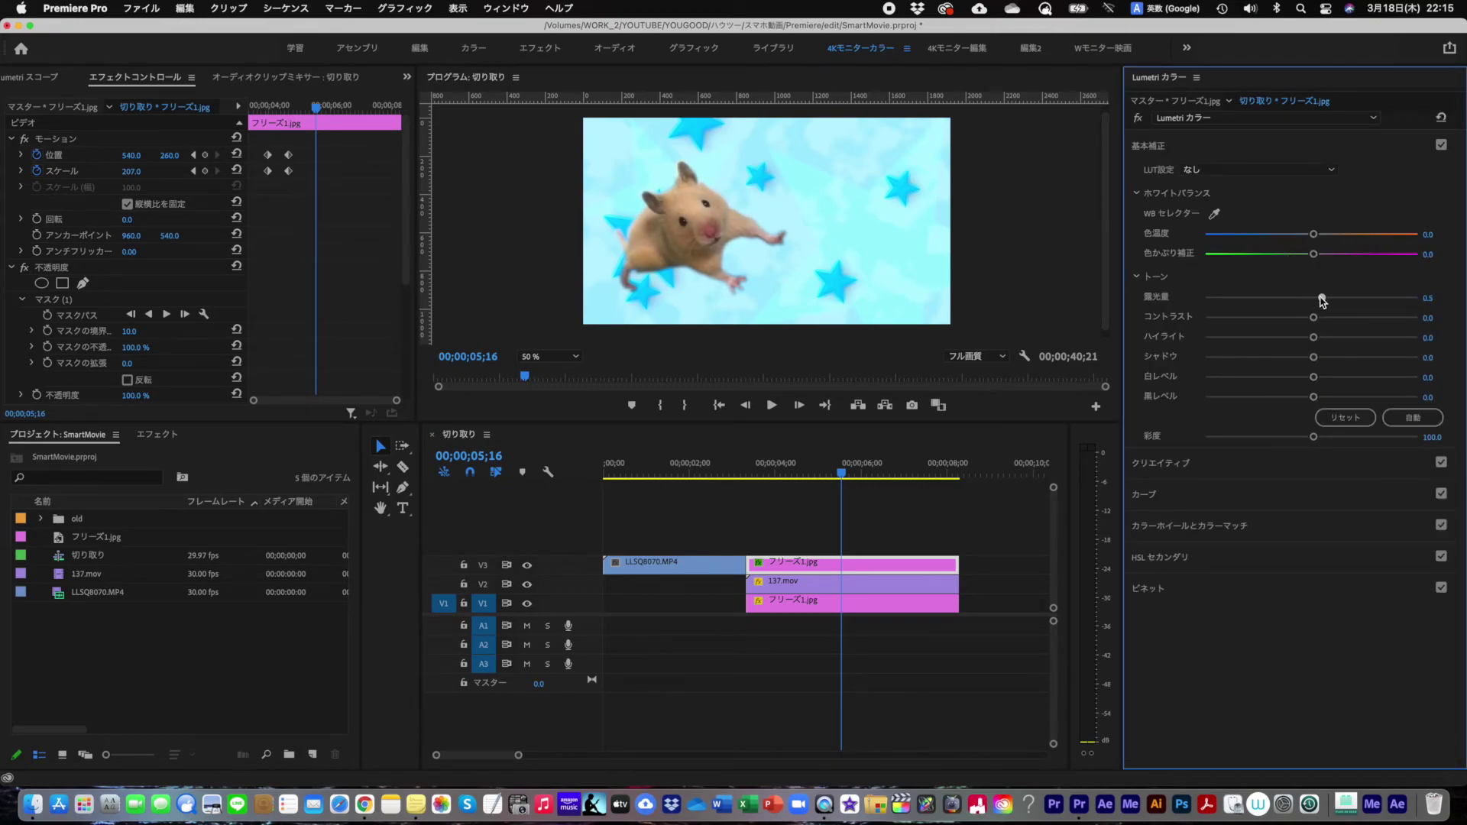
- Shape the RGB Curve into an S-curve with darker shadows and lifted highlights
{"action": "left_click", "coordinate": [1190, 496]}
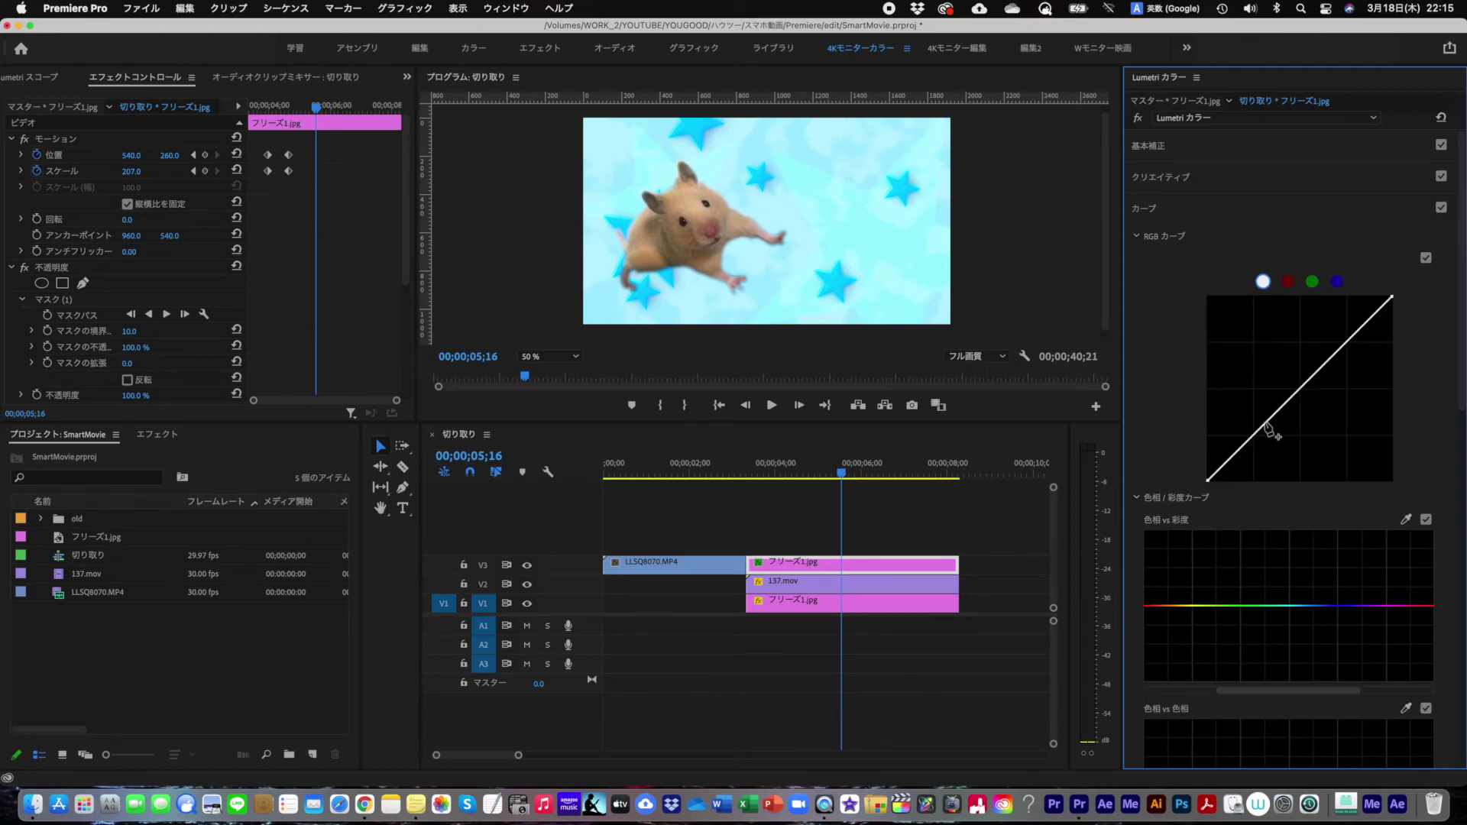
{"action": "left_click_drag", "start_coordinate": [1268, 431], "coordinate": [1260, 435]}
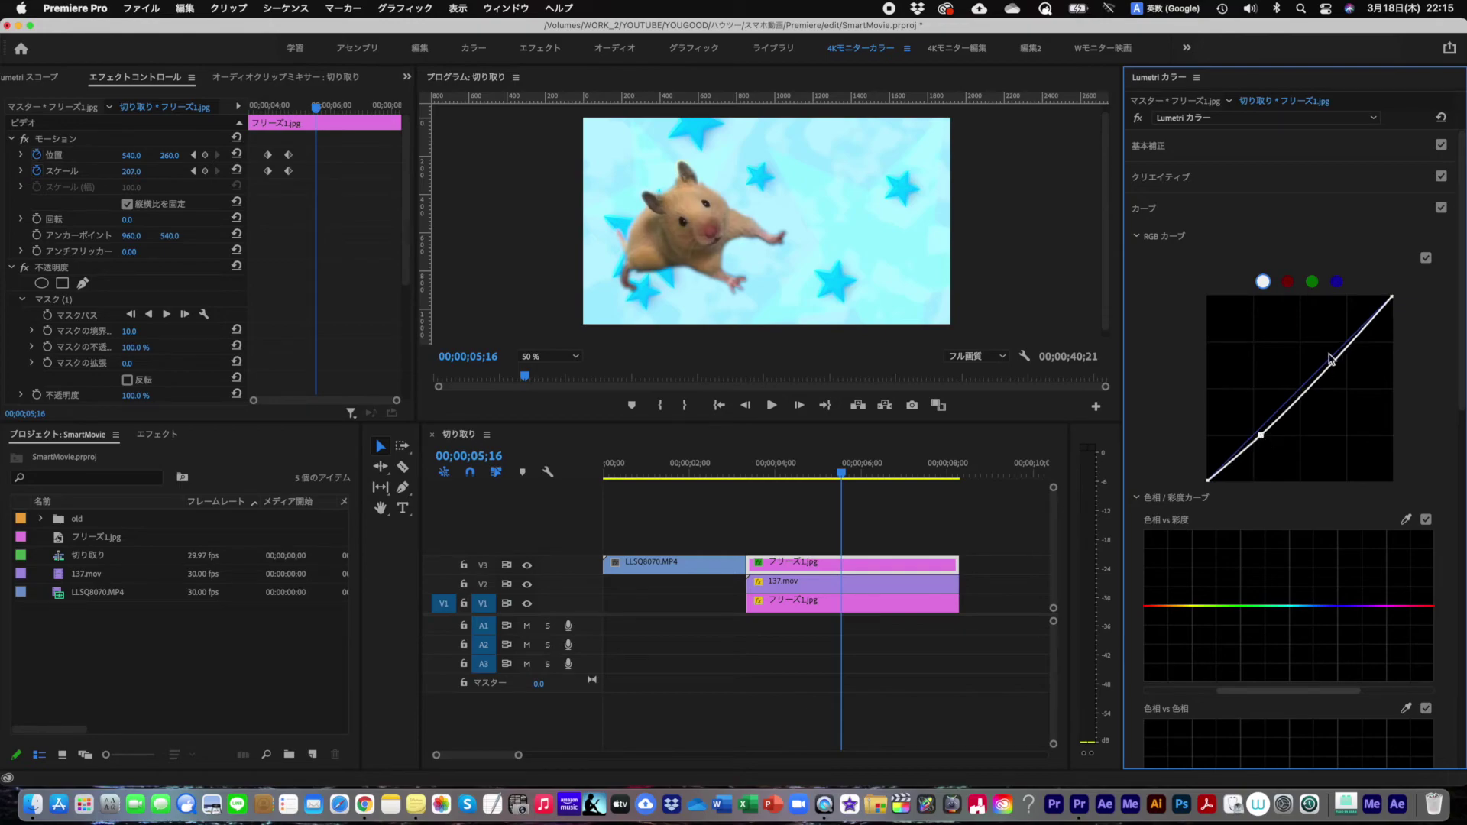
{"action": "left_click_drag", "start_coordinate": [1359, 331], "coordinate": [1349, 323]}
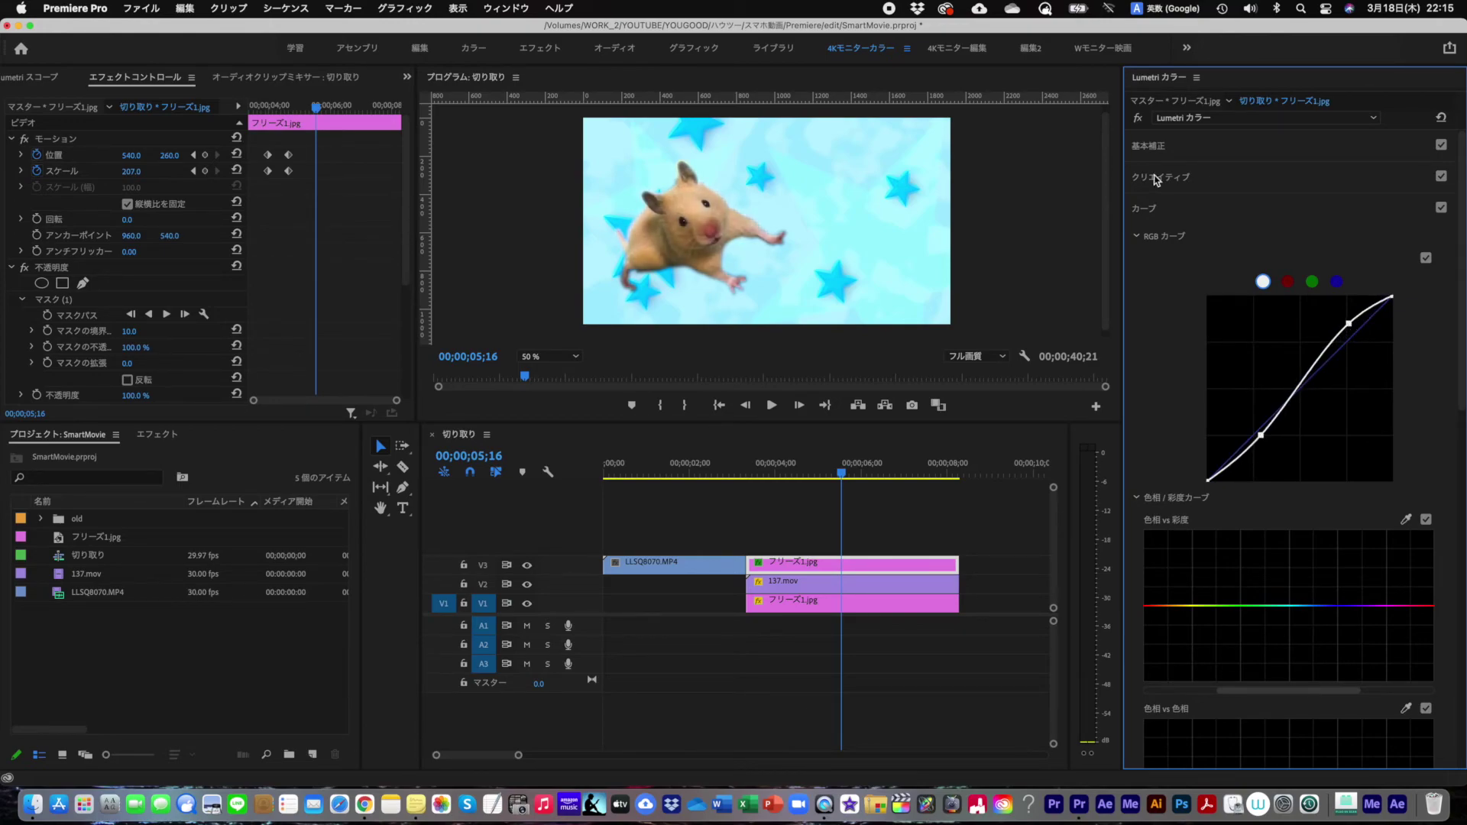
- Raise Saturation to 117.6 and Creative Vibrance to 31.9, then scrub back to compare
{"action": "left_click", "coordinate": [1163, 150]}
{"action": "left_click_drag", "start_coordinate": [1313, 437], "coordinate": [1335, 438]}
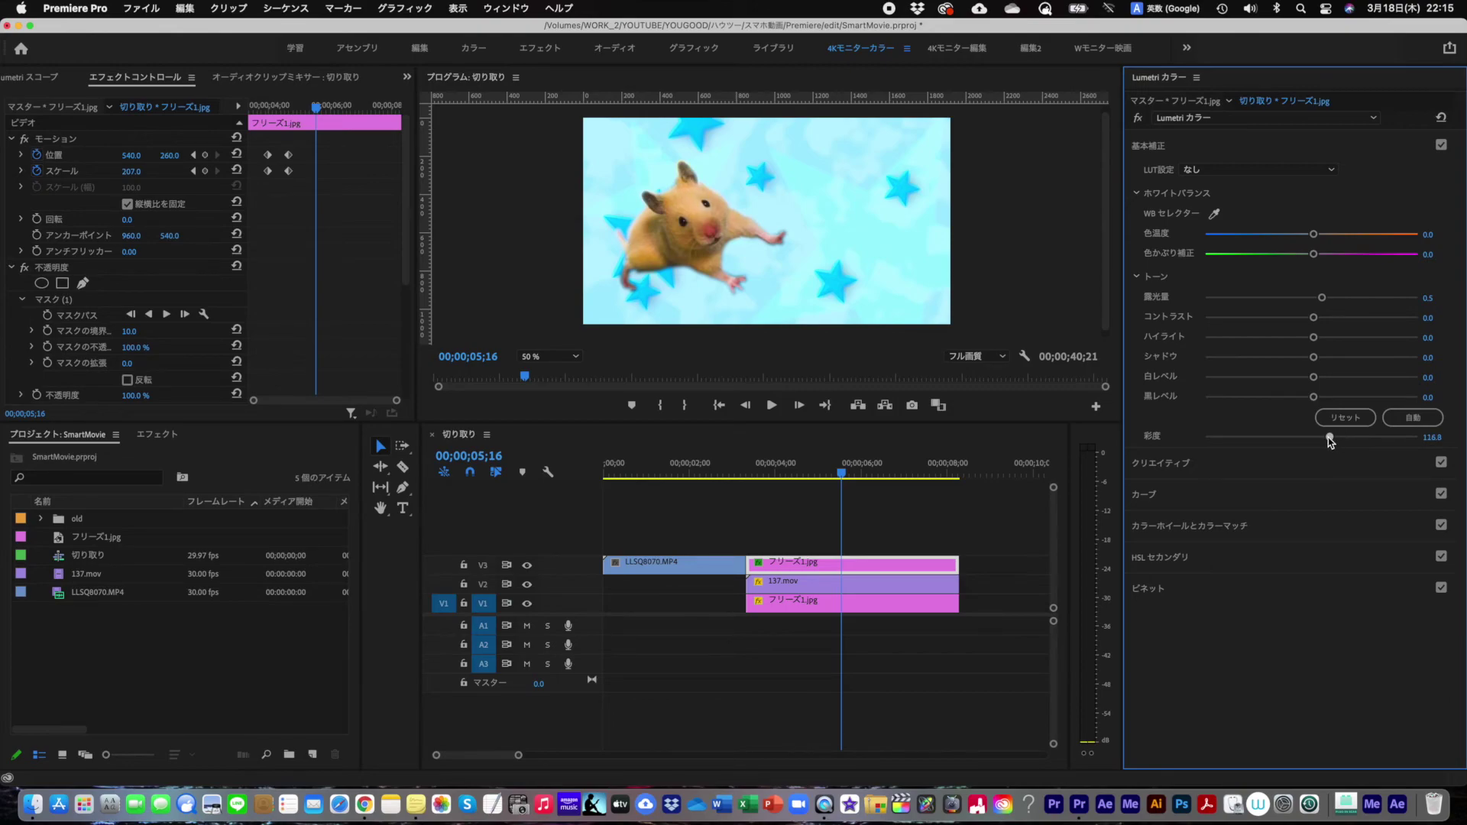
{"action": "left_click", "coordinate": [1184, 465]}
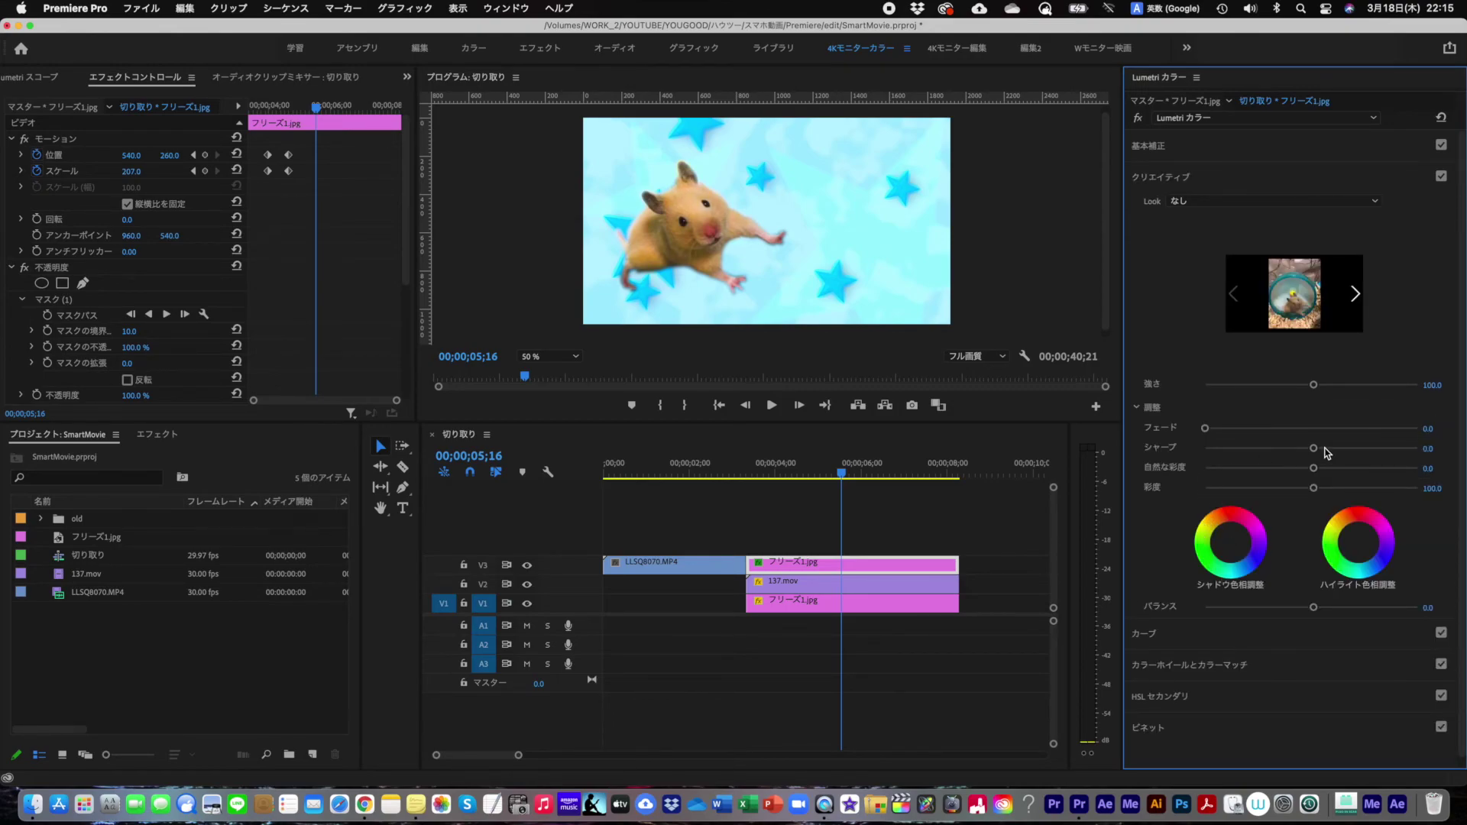
{"action": "left_click_drag", "start_coordinate": [1313, 468], "coordinate": [1346, 469]}
{"action": "left_click_drag", "start_coordinate": [786, 463], "coordinate": [812, 463]}
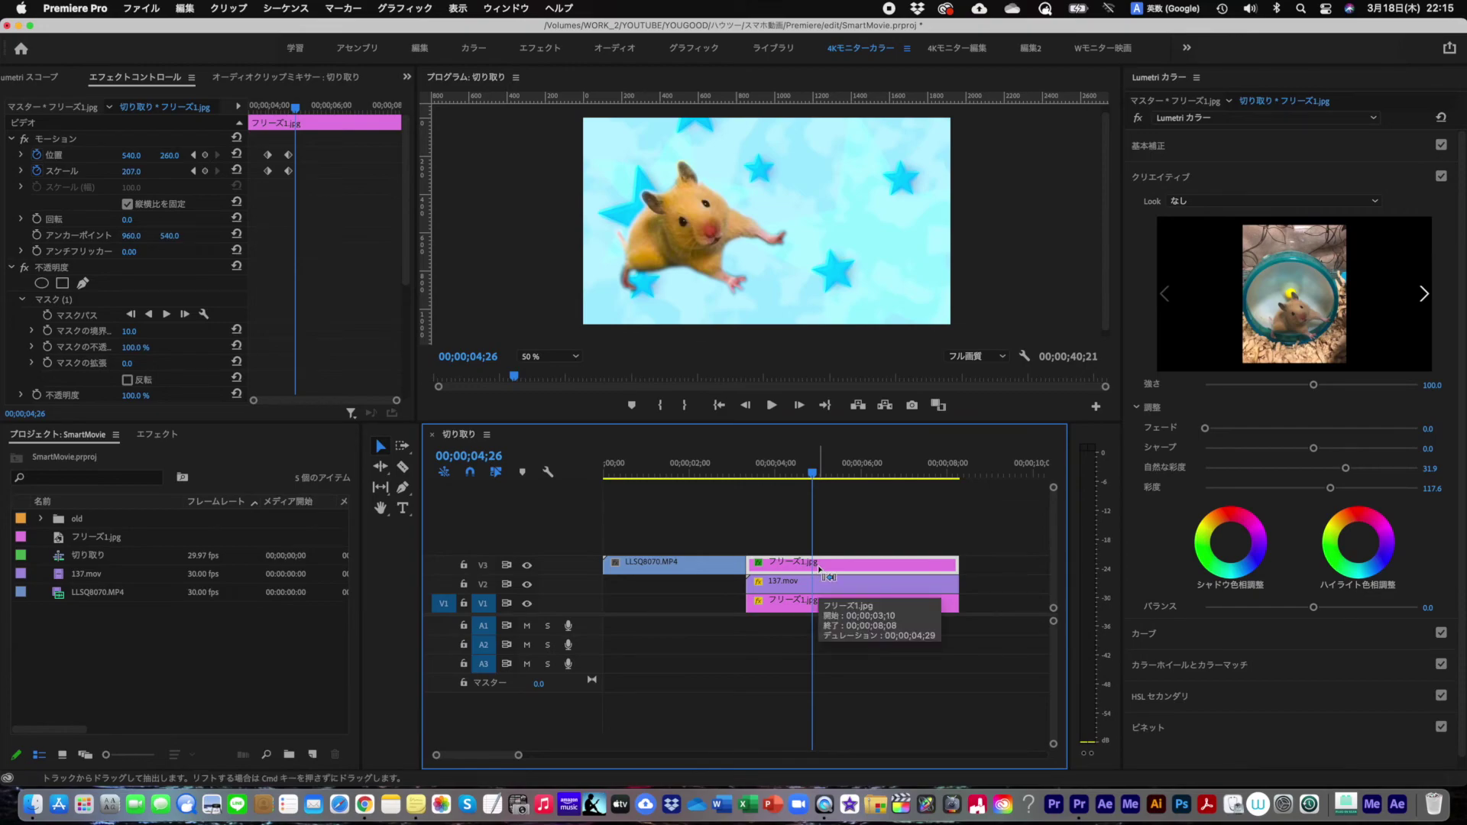
- Paste the Lumetri Color grade onto the background freeze-frame clip on V1
{"action": "left_click", "coordinate": [798, 604]}
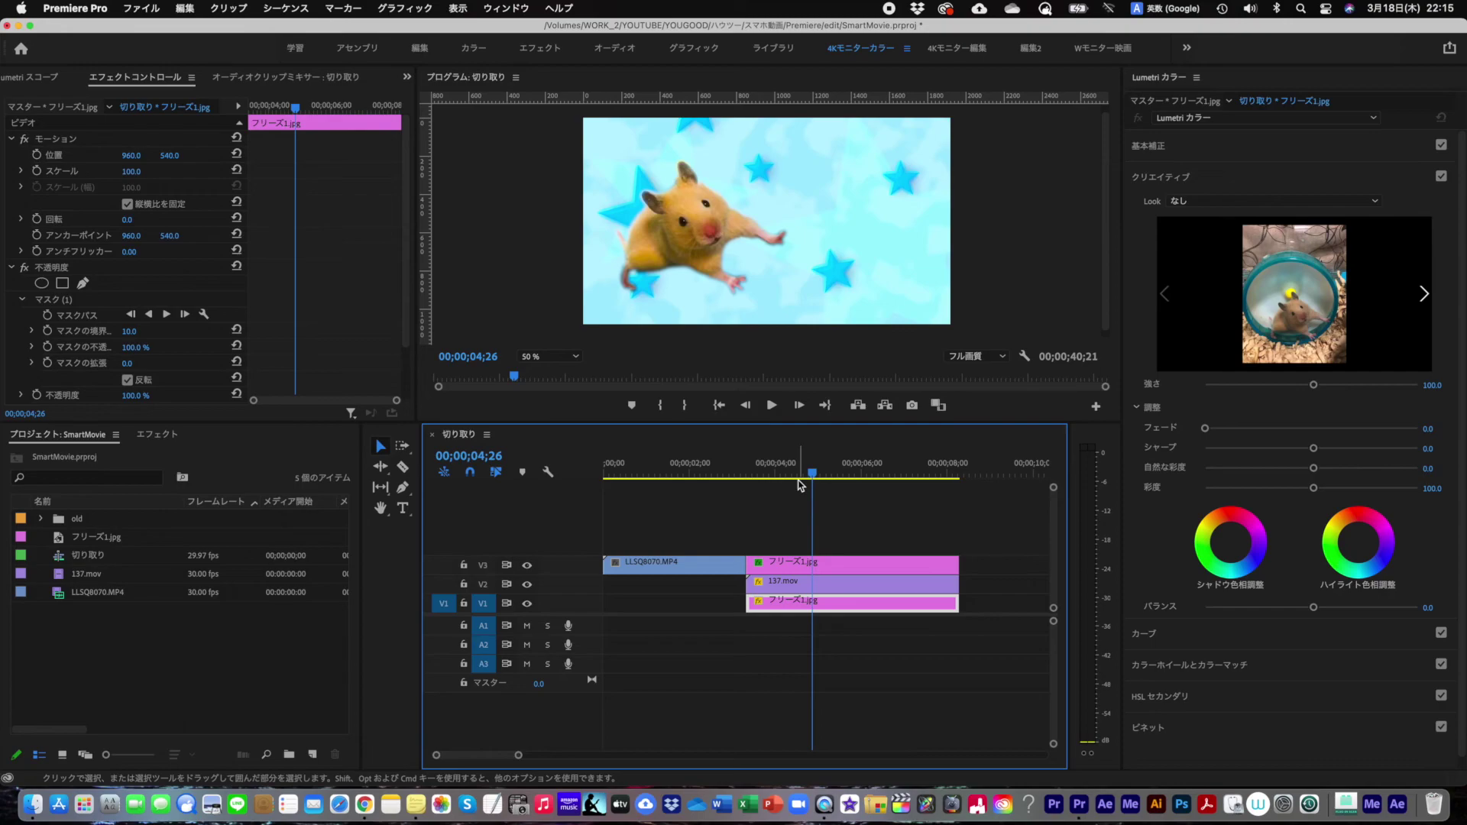
{"action": "key", "text": "super+alt+v"}
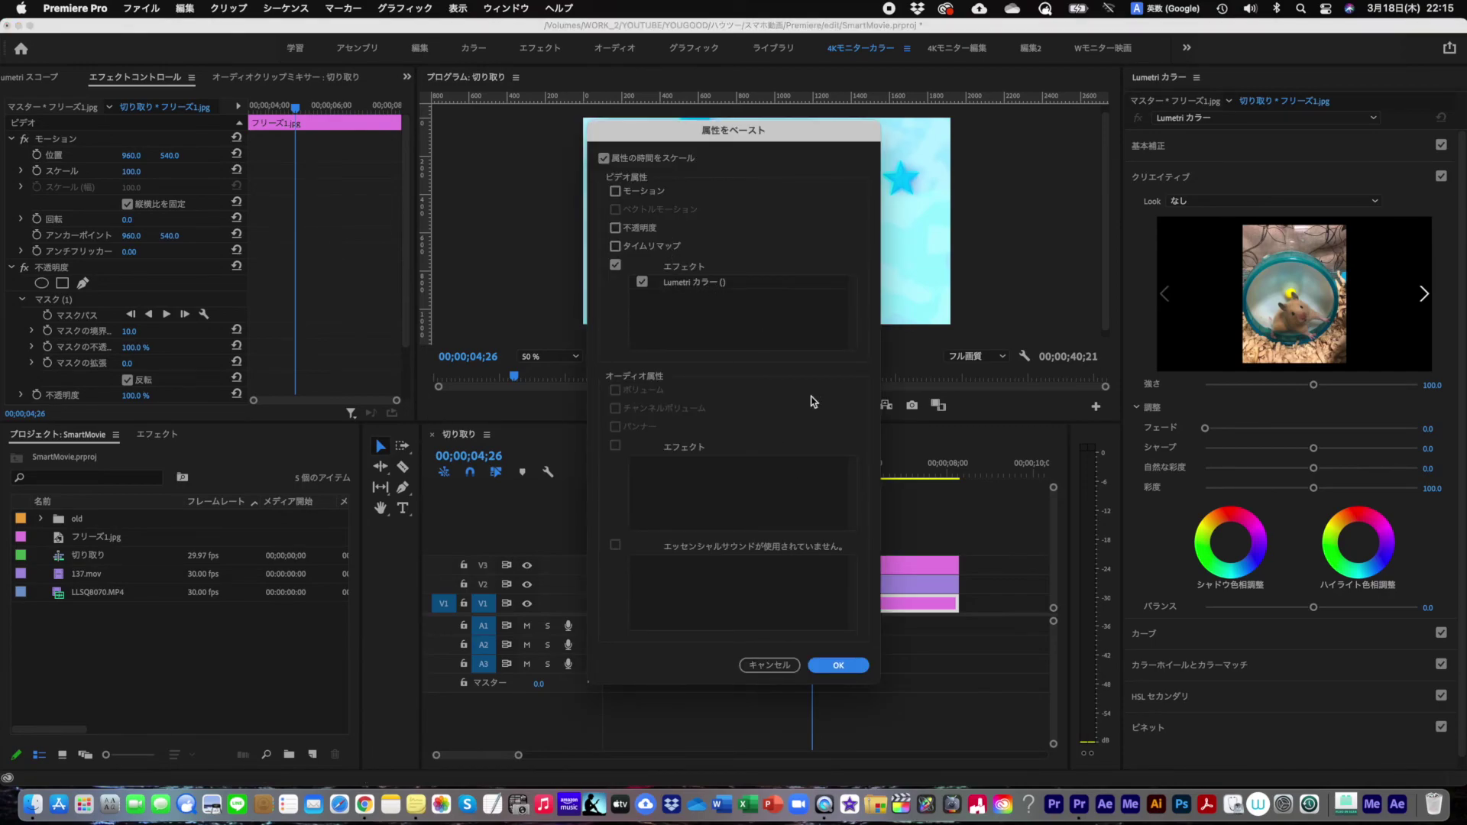
{"action": "left_click", "coordinate": [838, 664]}
- Paste the same Lumetri grade onto LLSQ8070.MP4 and play the sequence from the start
{"action": "left_click", "coordinate": [650, 473]}
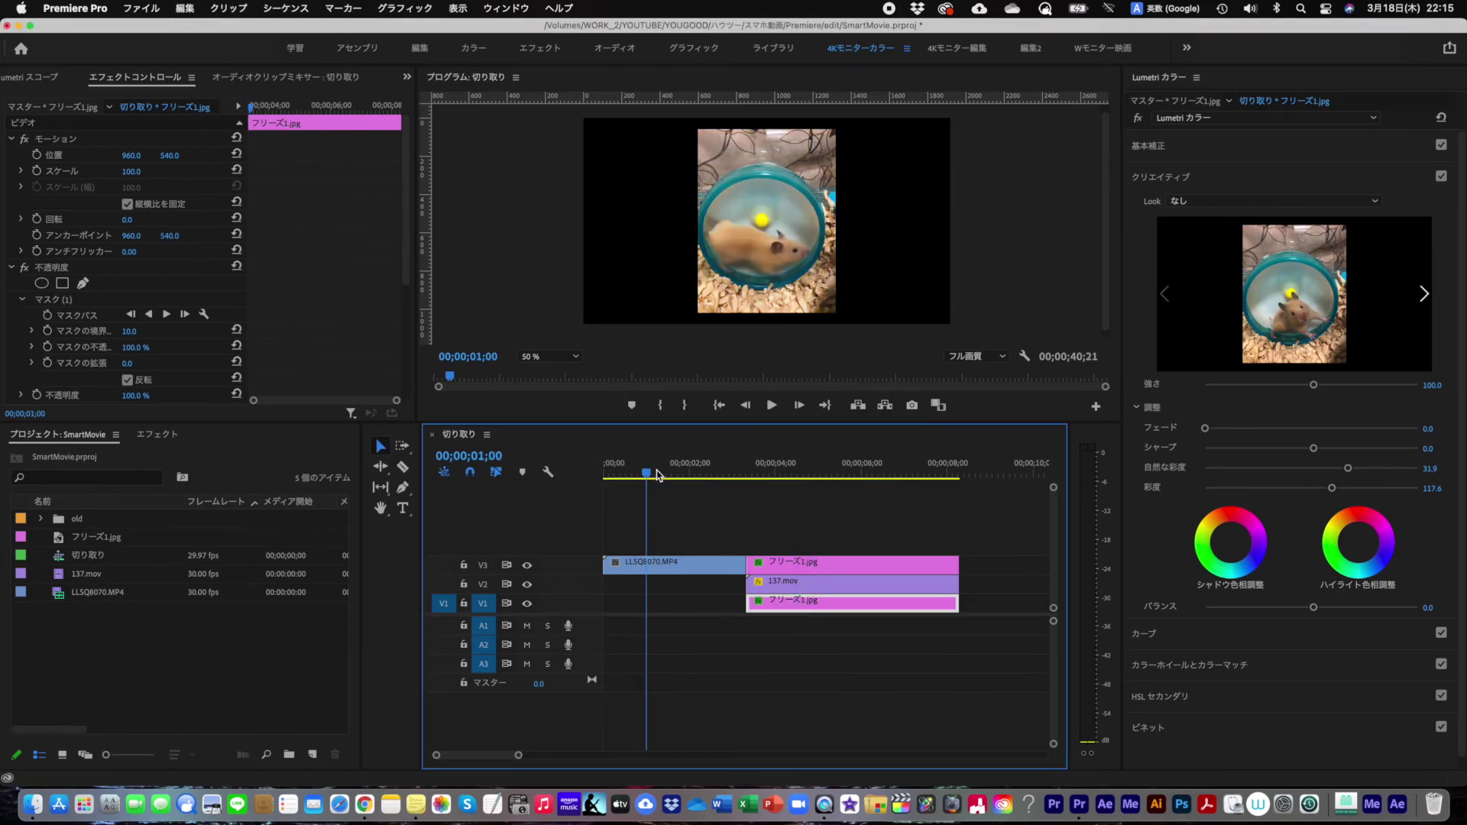
{"action": "left_click", "coordinate": [693, 564]}
{"action": "key", "text": "super+alt+v"}
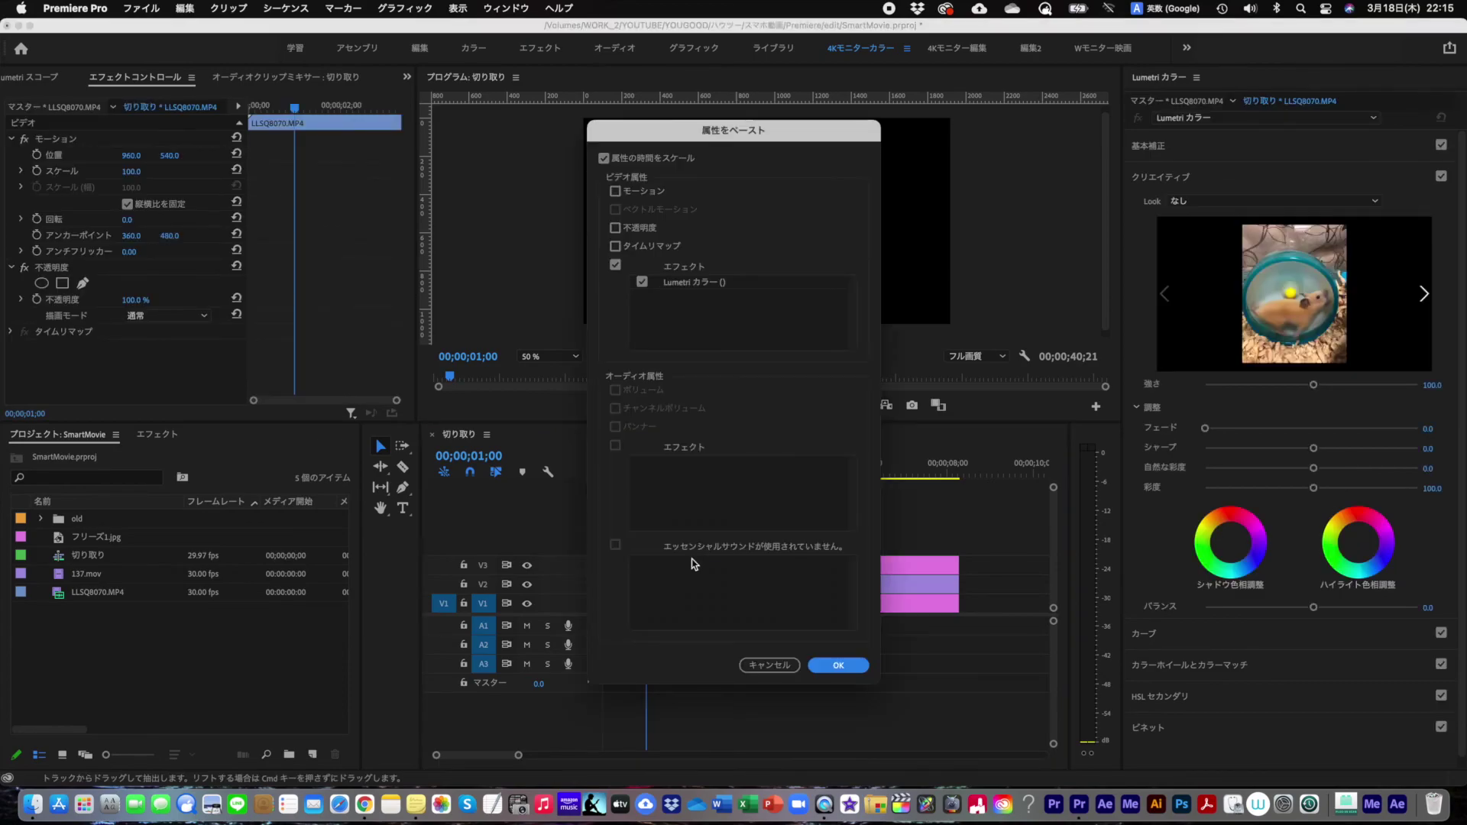
{"action": "left_click", "coordinate": [838, 664]}
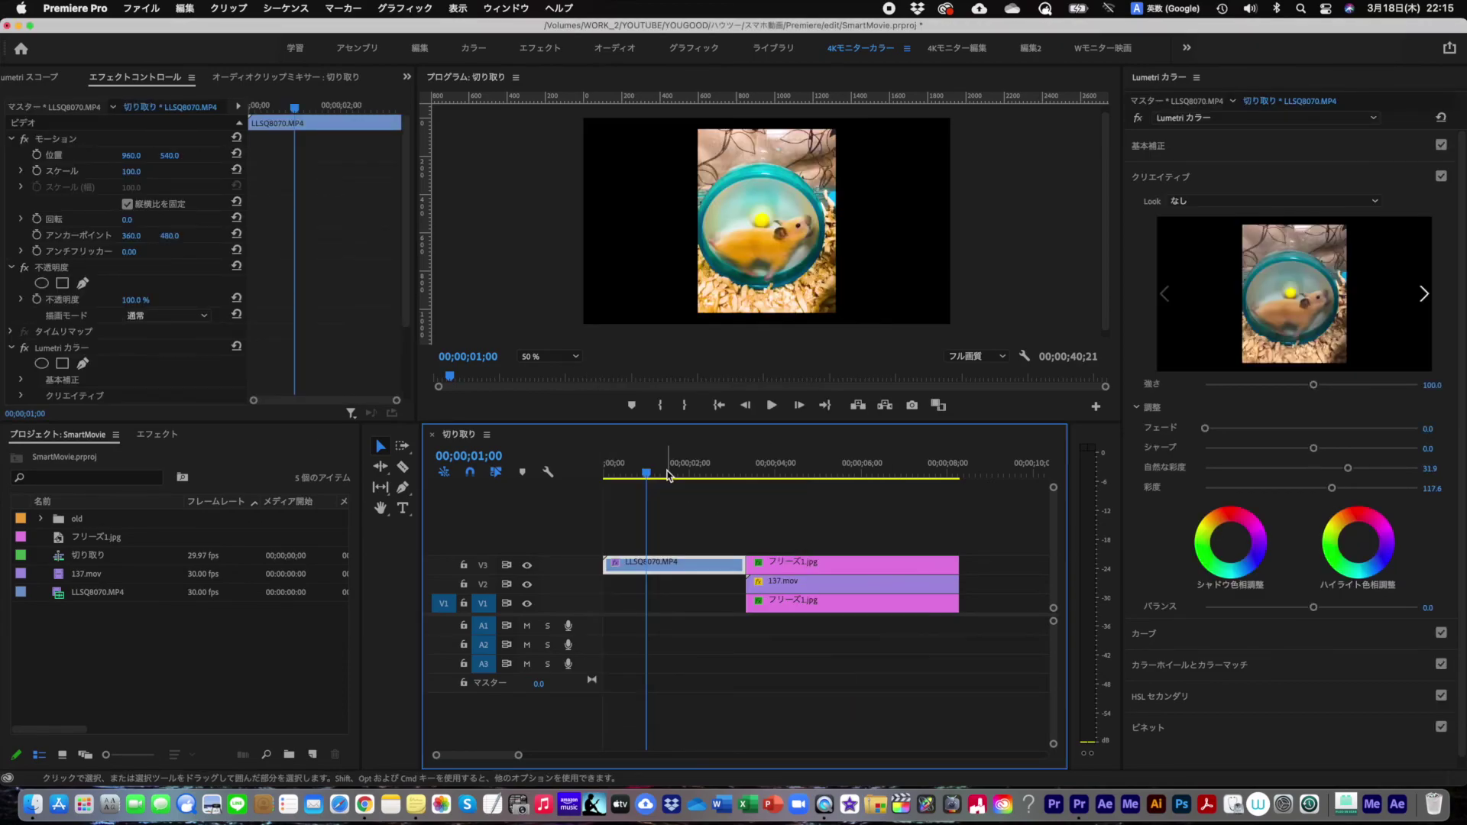
{"action": "left_click", "coordinate": [600, 474]}
{"action": "key", "text": "space"}
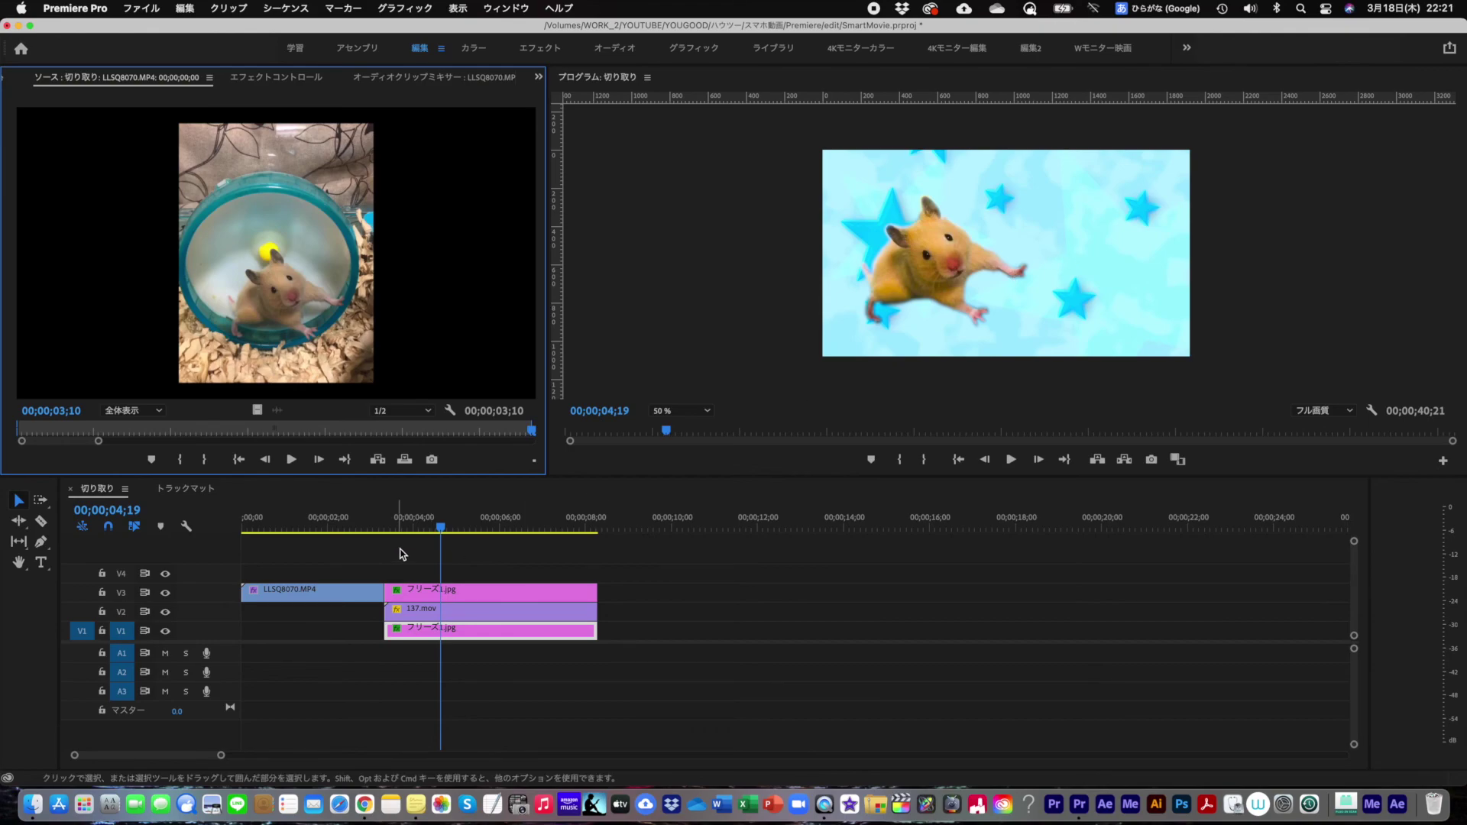
- Jump to 06;03 in the timeline to check the graded zoom
{"action": "left_click", "coordinate": [507, 524]}
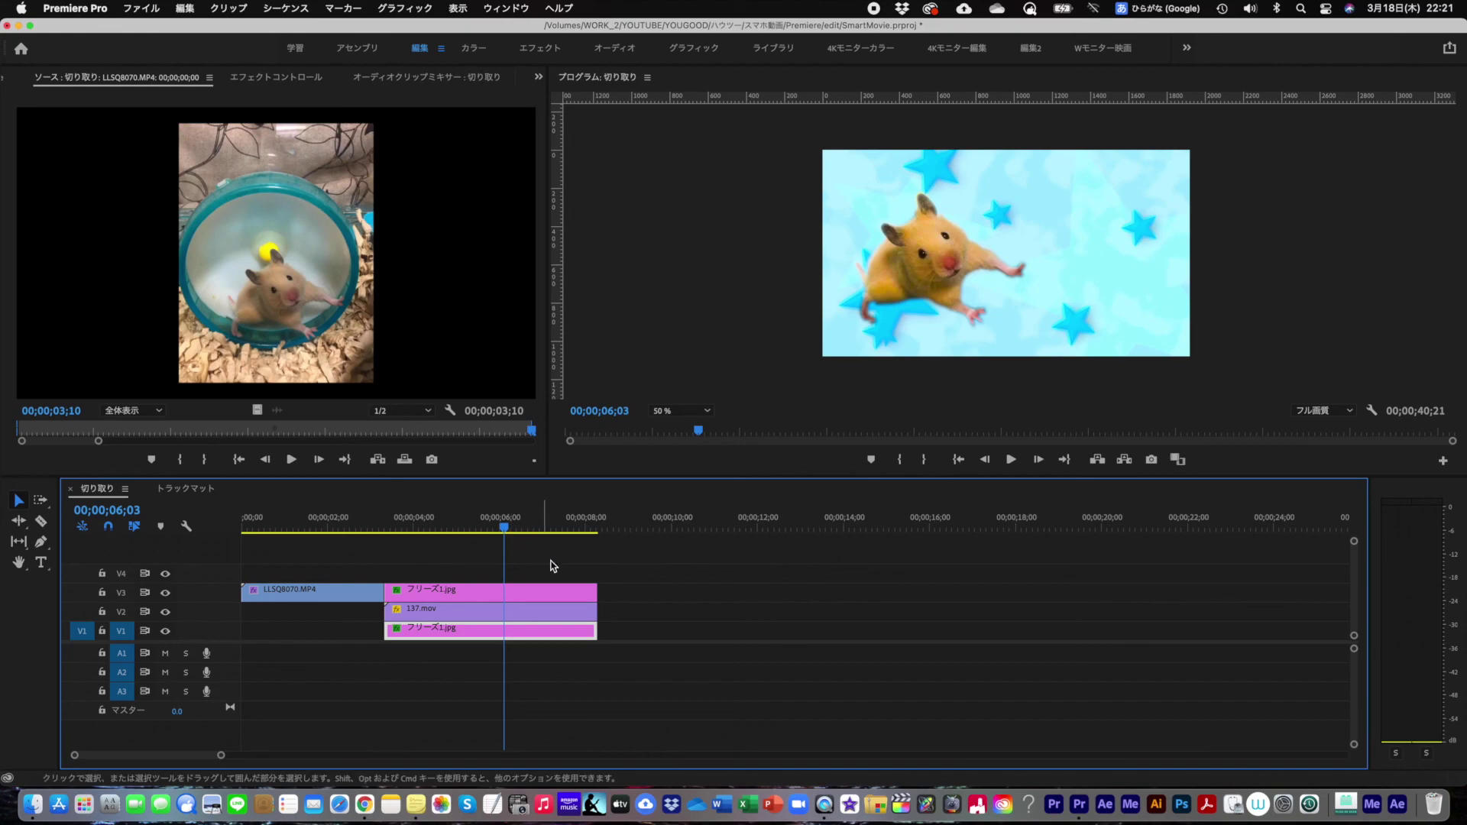
{"action": "scroll", "coordinate": [544, 563], "scroll_direction": "right", "scroll_amount": 1}
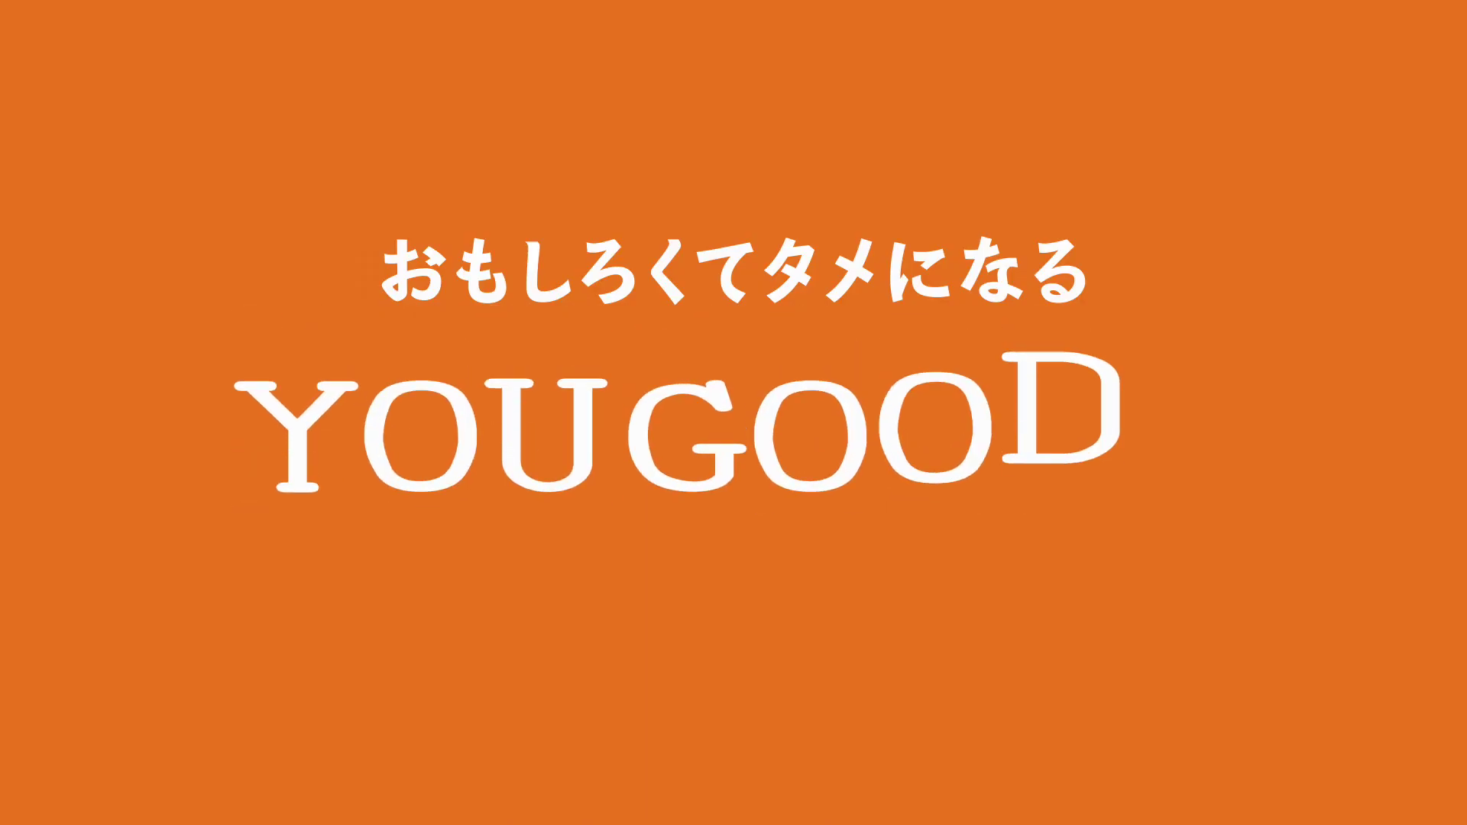